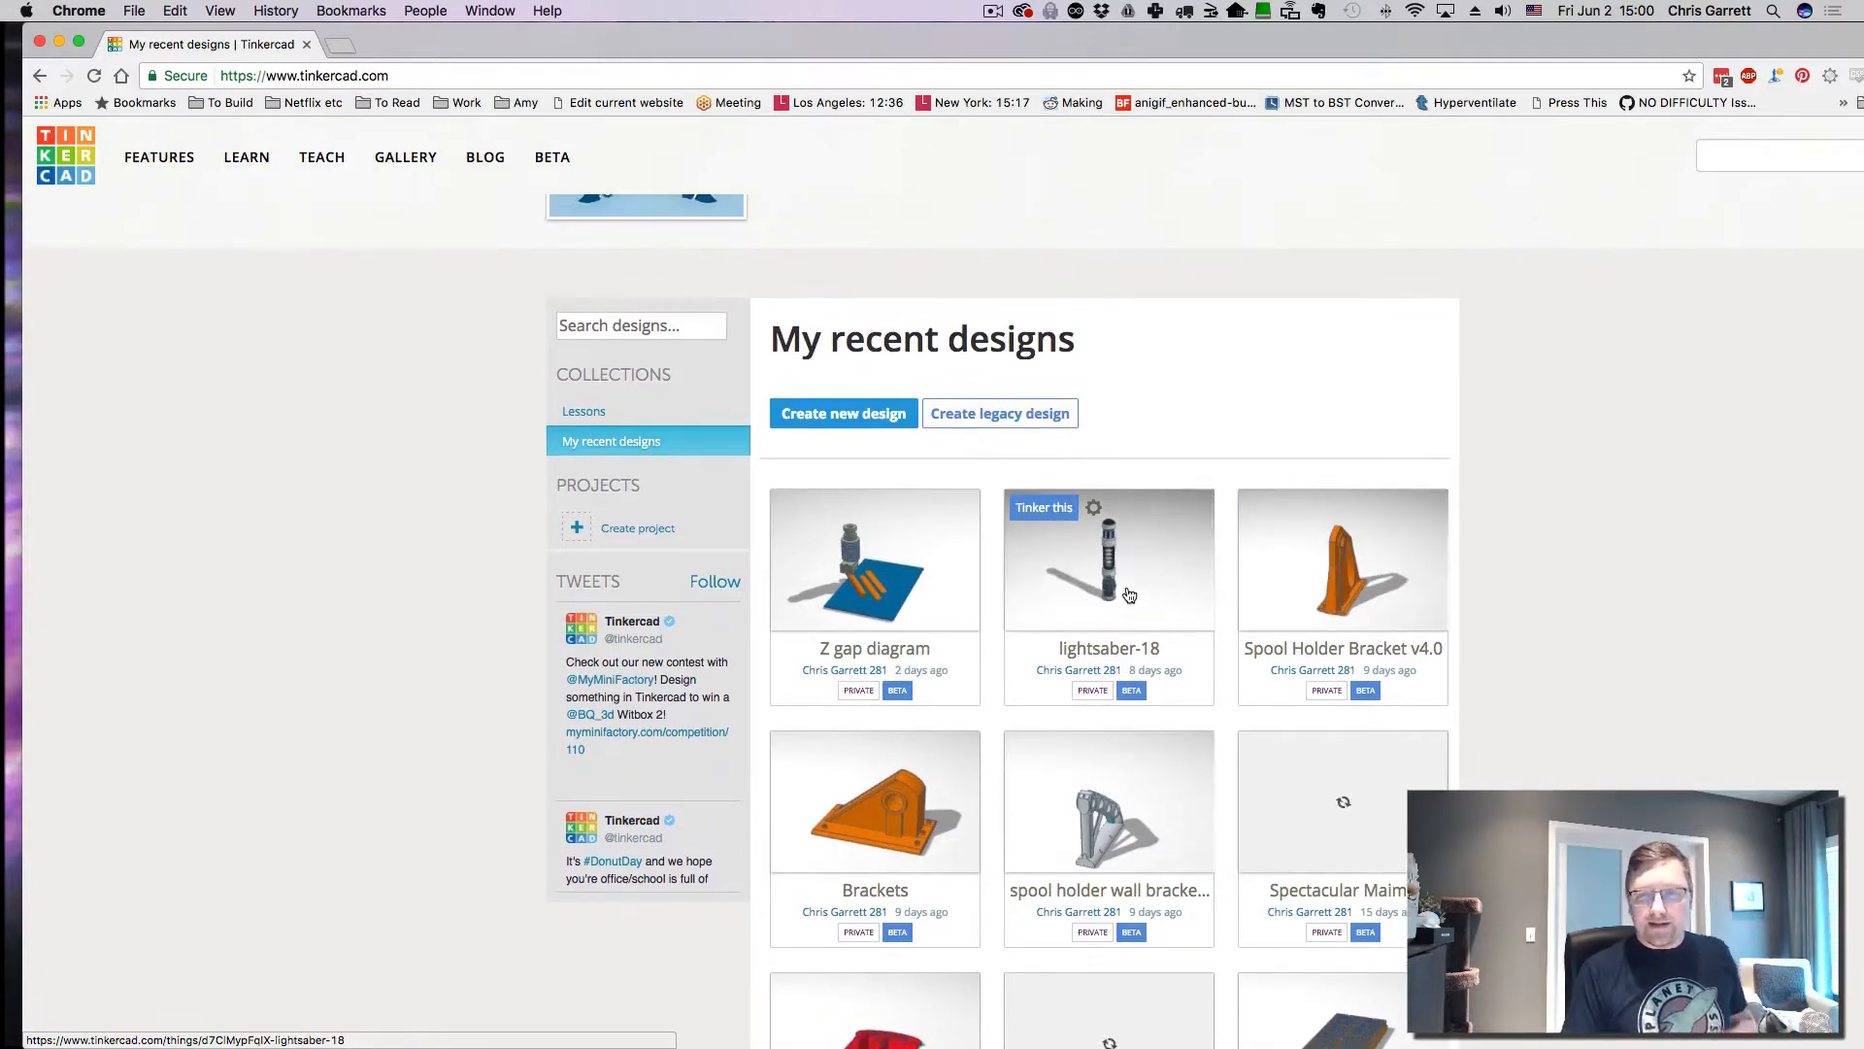
# - Open the lightsaber-18 design page and launch it in the 3D editor with 'Tinker this'
pyautogui.click(1128, 593)
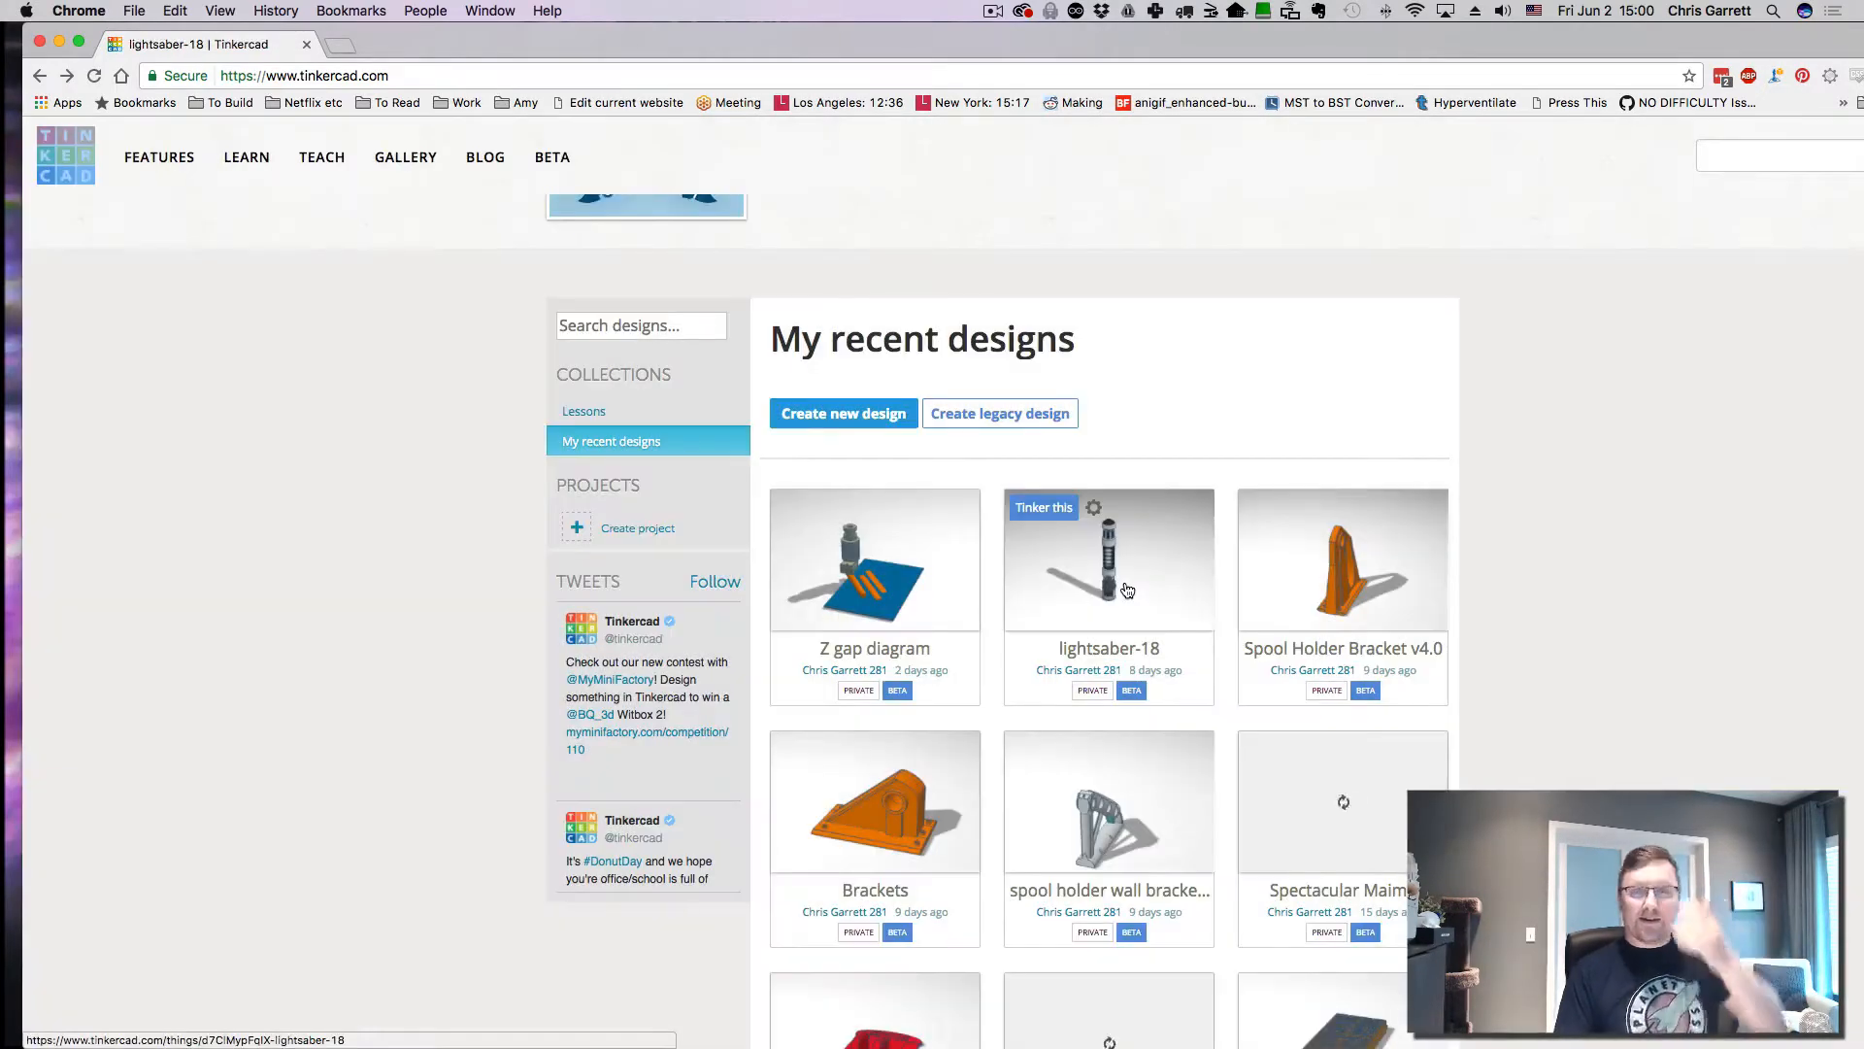
pyautogui.click(1044, 508)
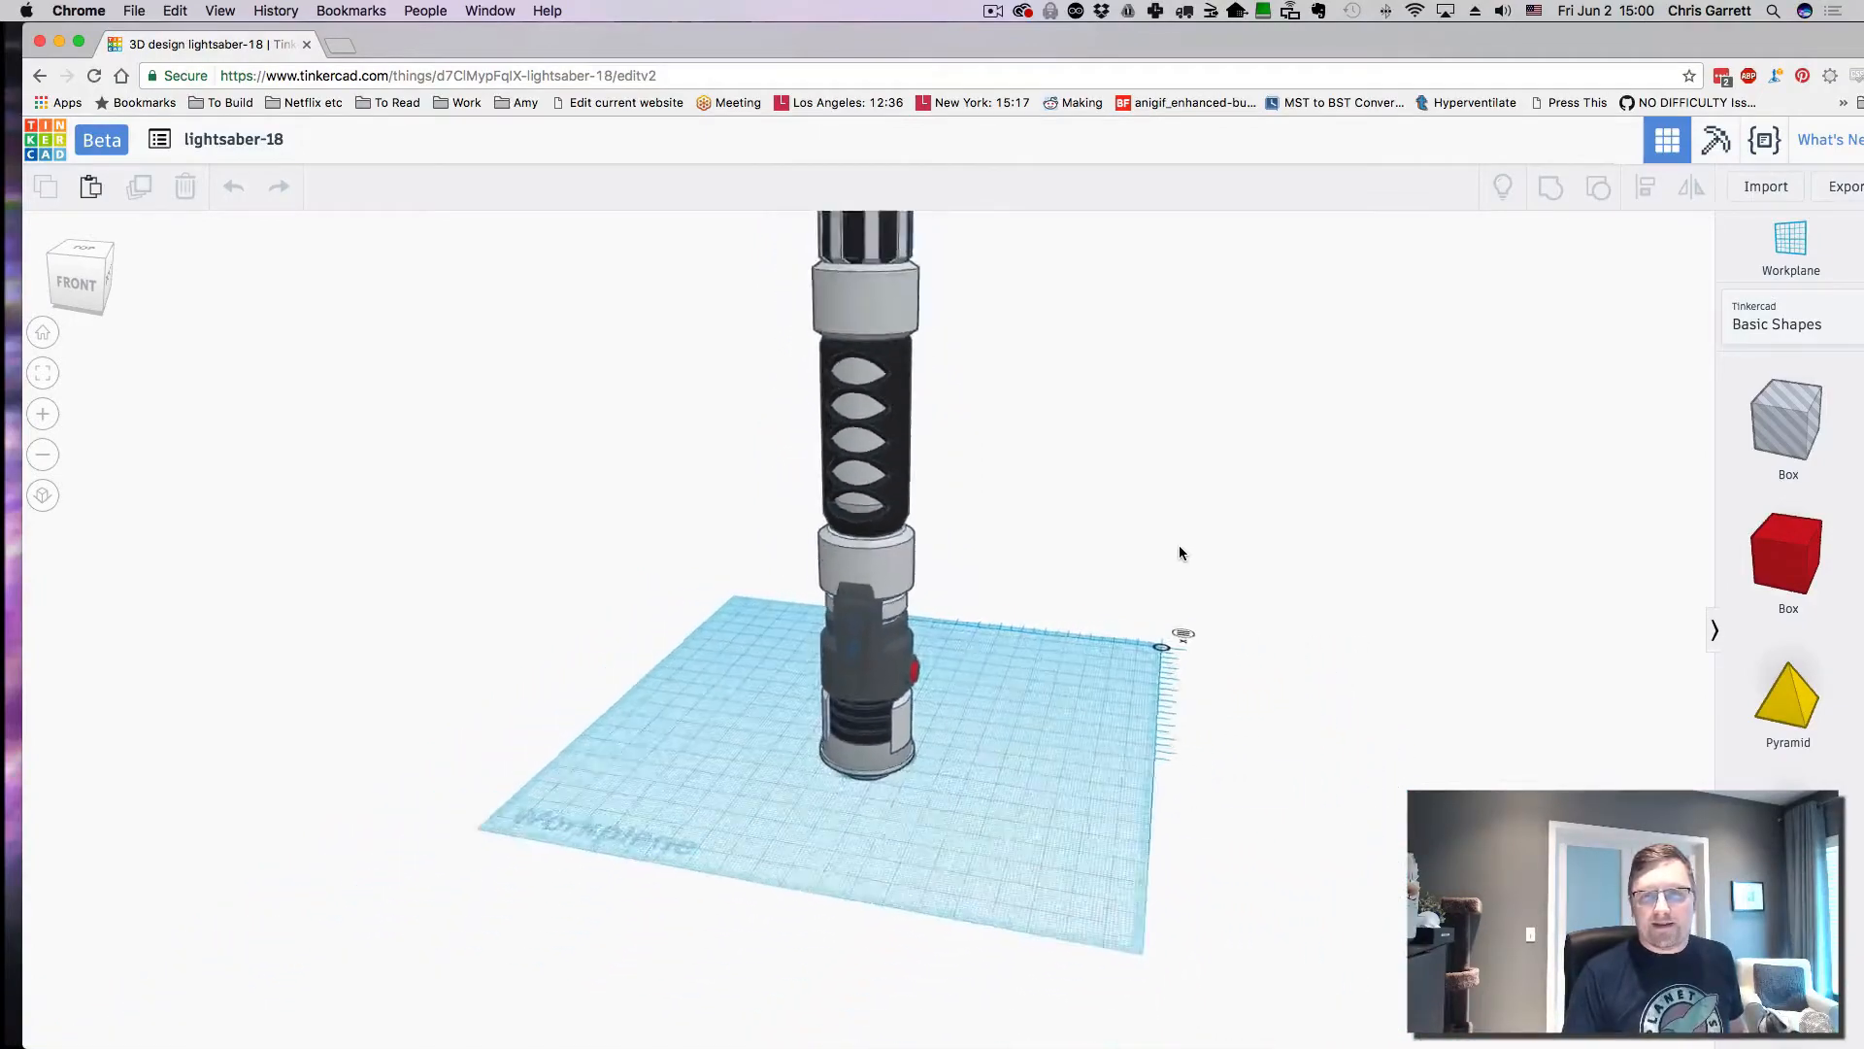
# - Zoom in on the hilt and box-select all ten lightsaber parts (about 32.38 × 34.91 × 206)
pyautogui.scroll(5, 1179, 545)
pyautogui.scroll(-1, 1103, 544)
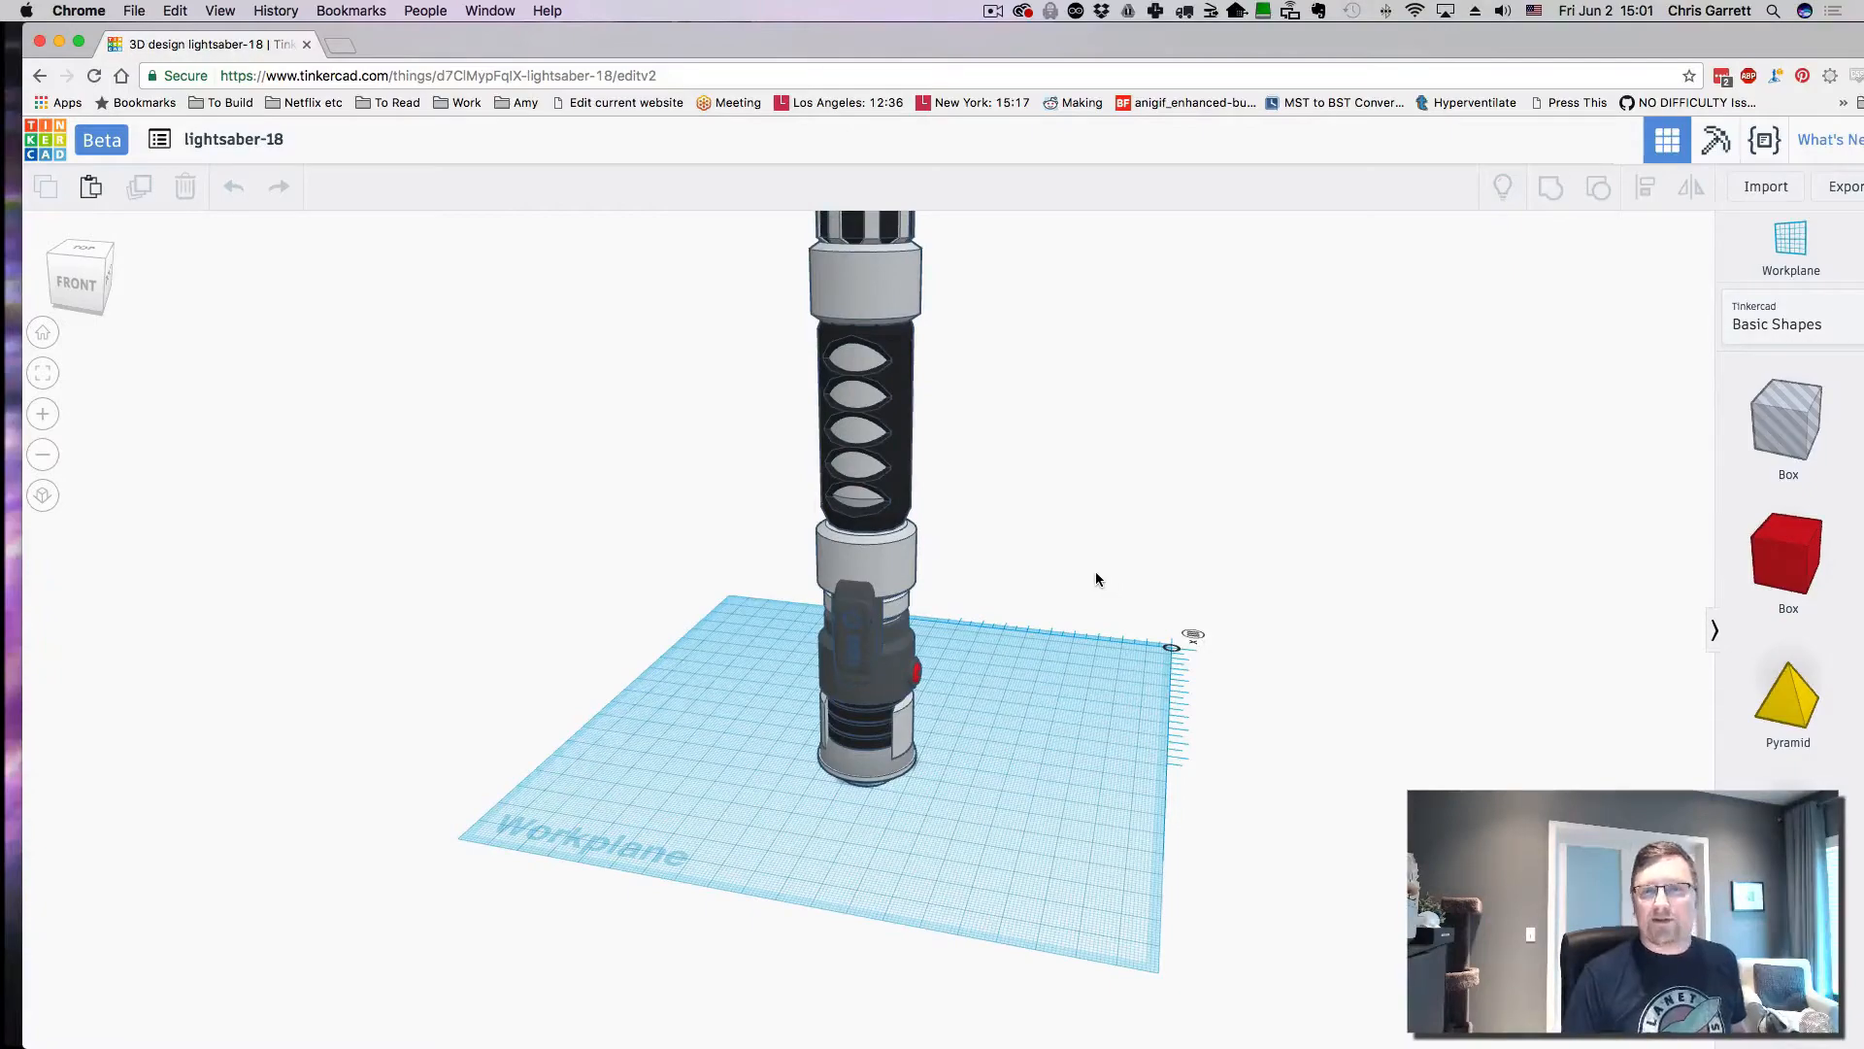
pyautogui.scroll(-4, 1098, 575)
pyautogui.scroll(1, 1097, 575)
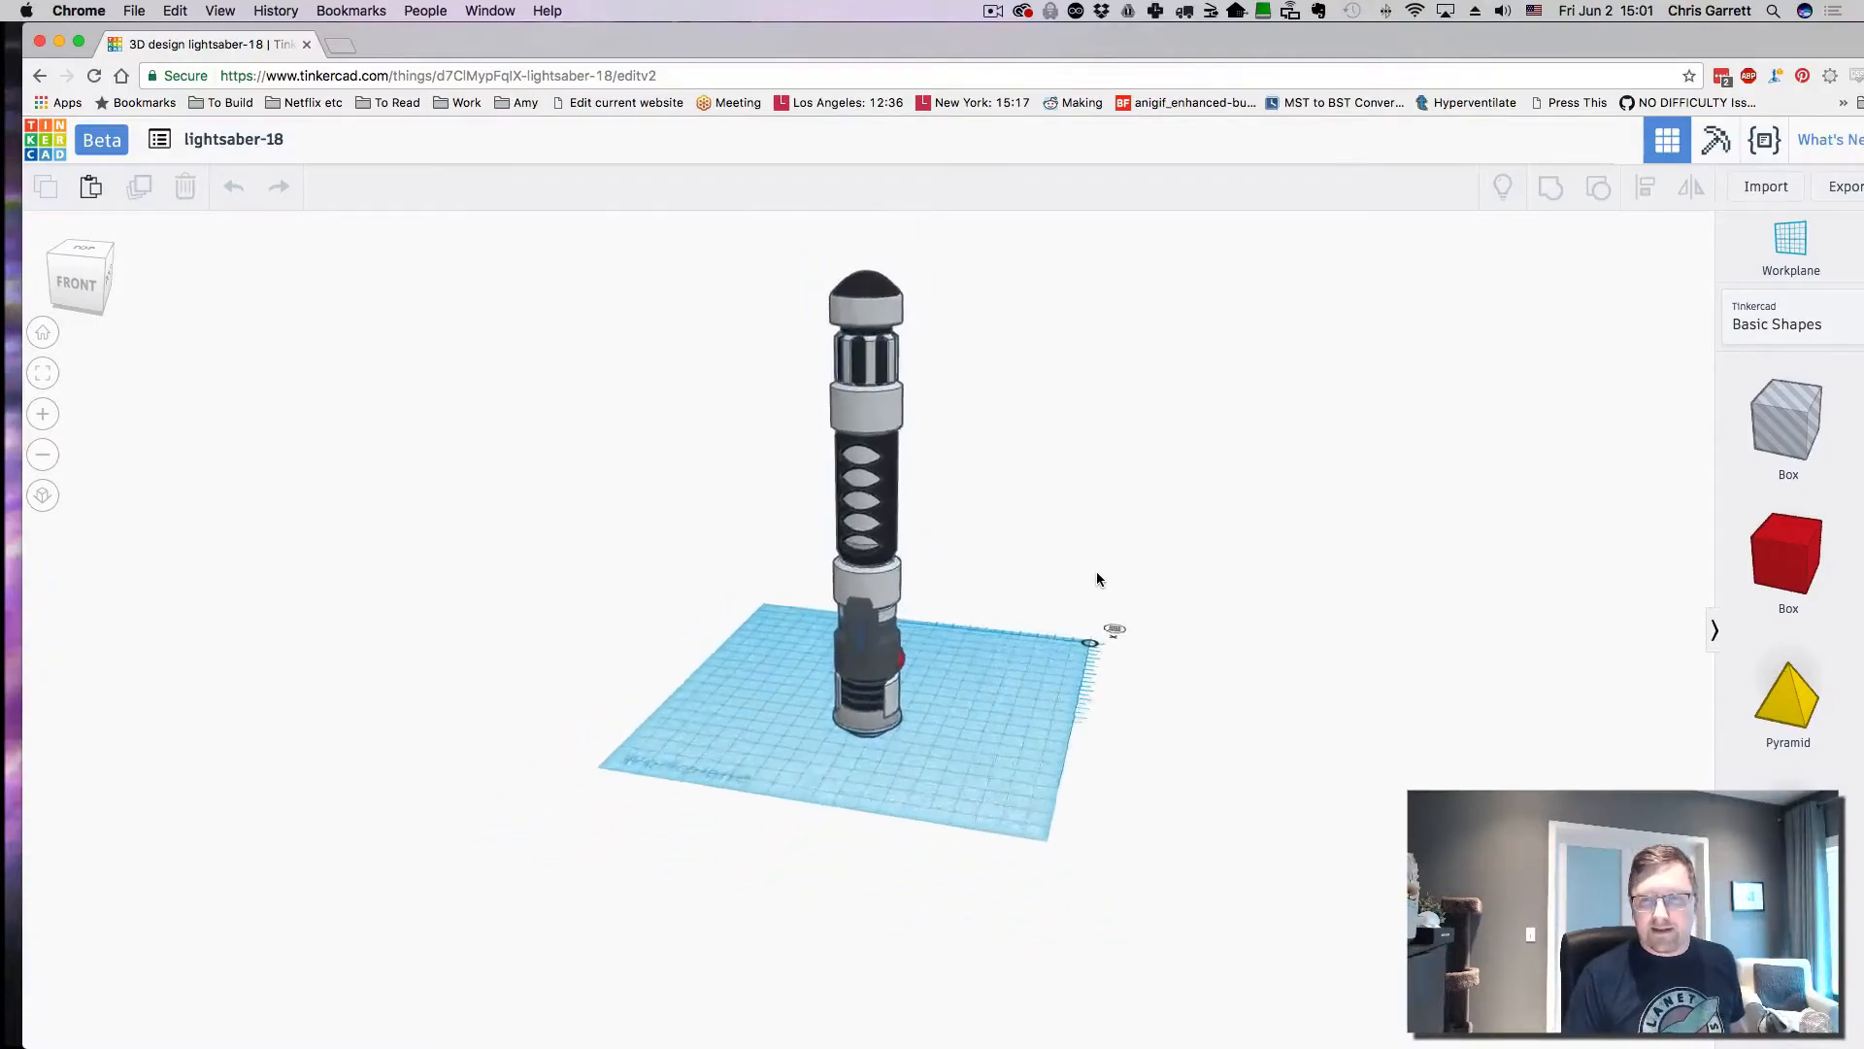
pyautogui.scroll(4, 1097, 580)
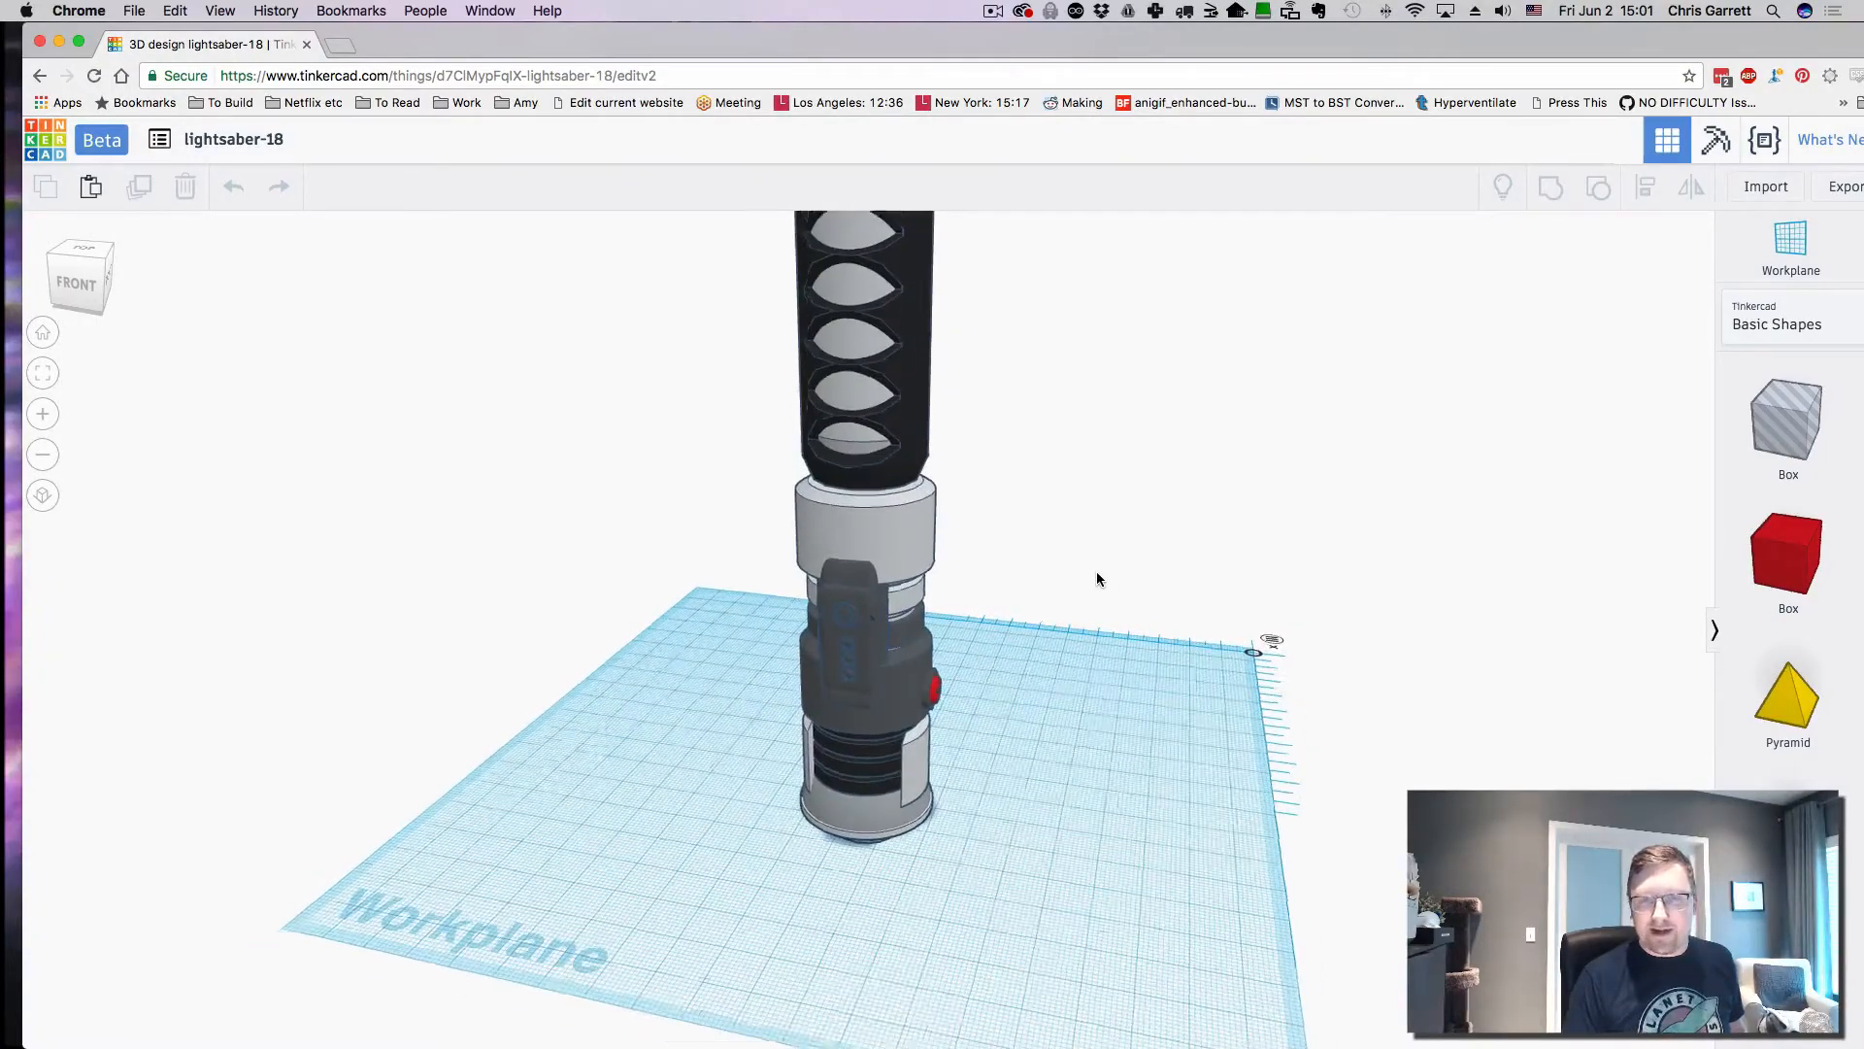
pyautogui.scroll(-4, 1097, 579)
pyautogui.scroll(4, 1097, 580)
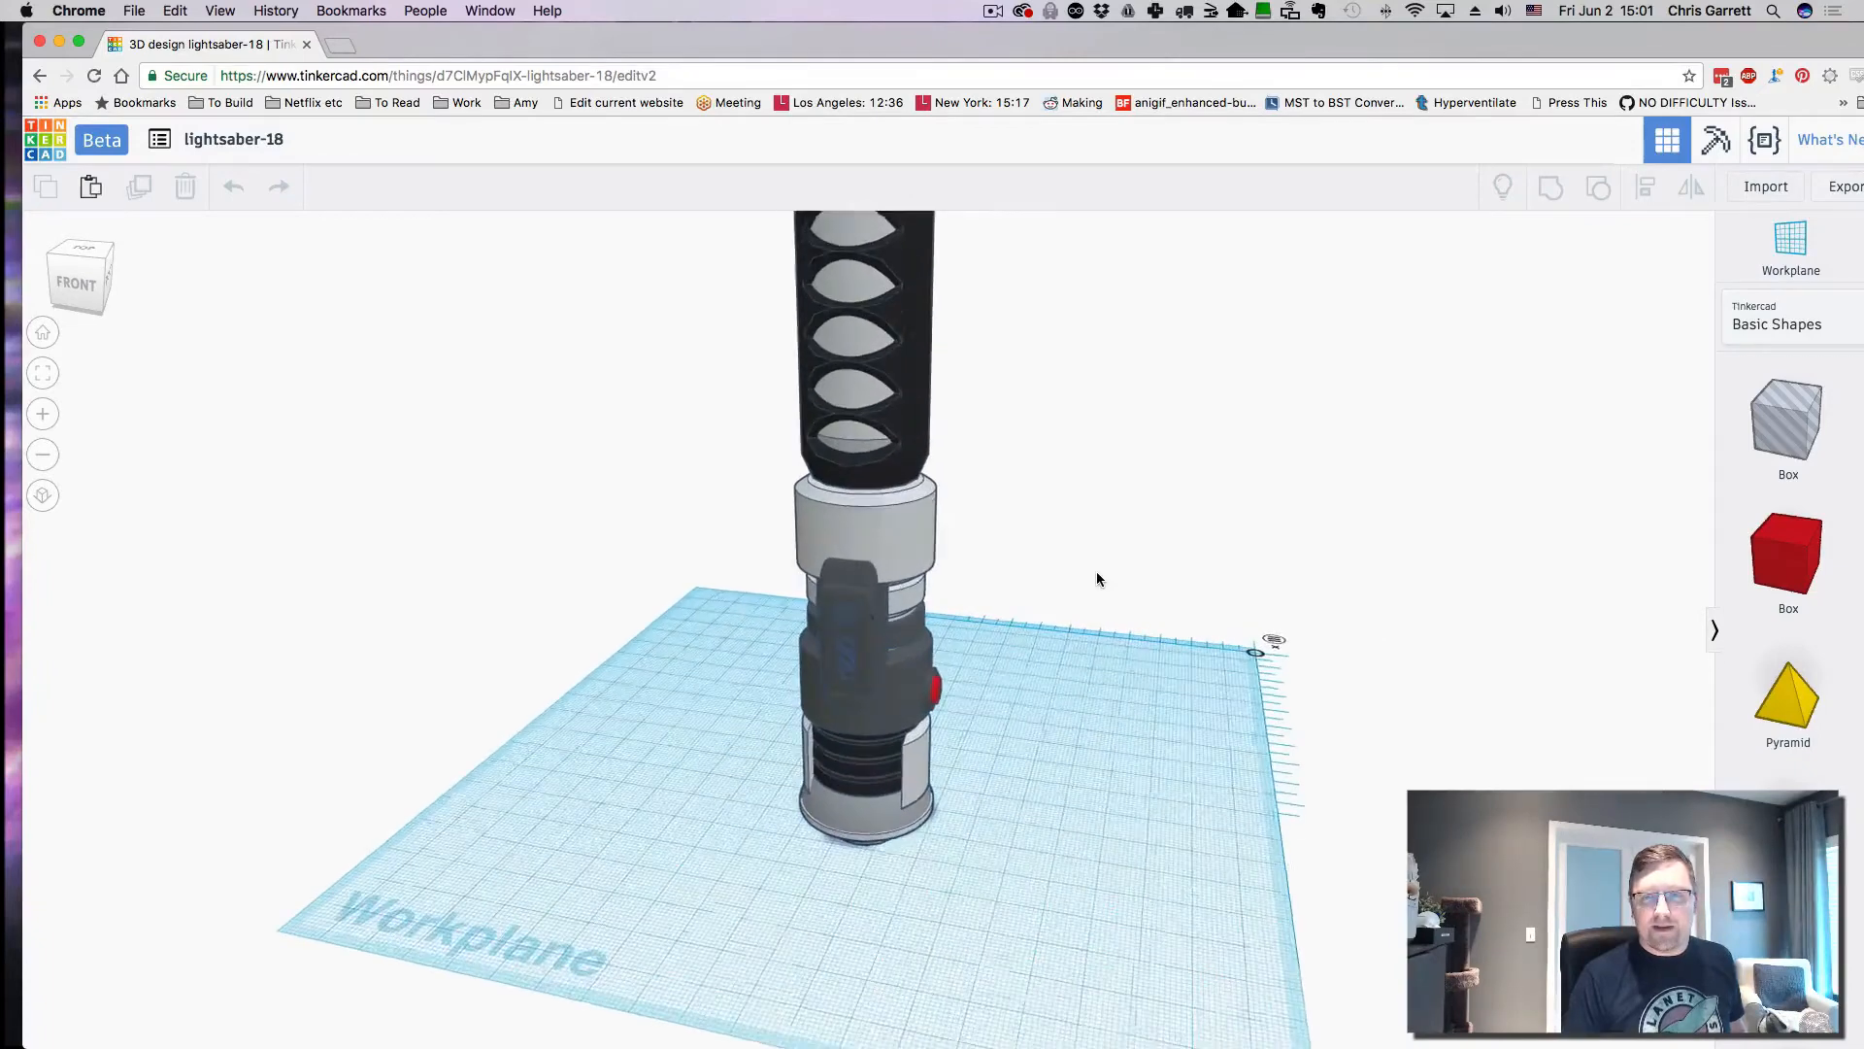
pyautogui.scroll(1, 1097, 580)
pyautogui.moveTo(1092, 756); pyautogui.dragTo(628, 881)
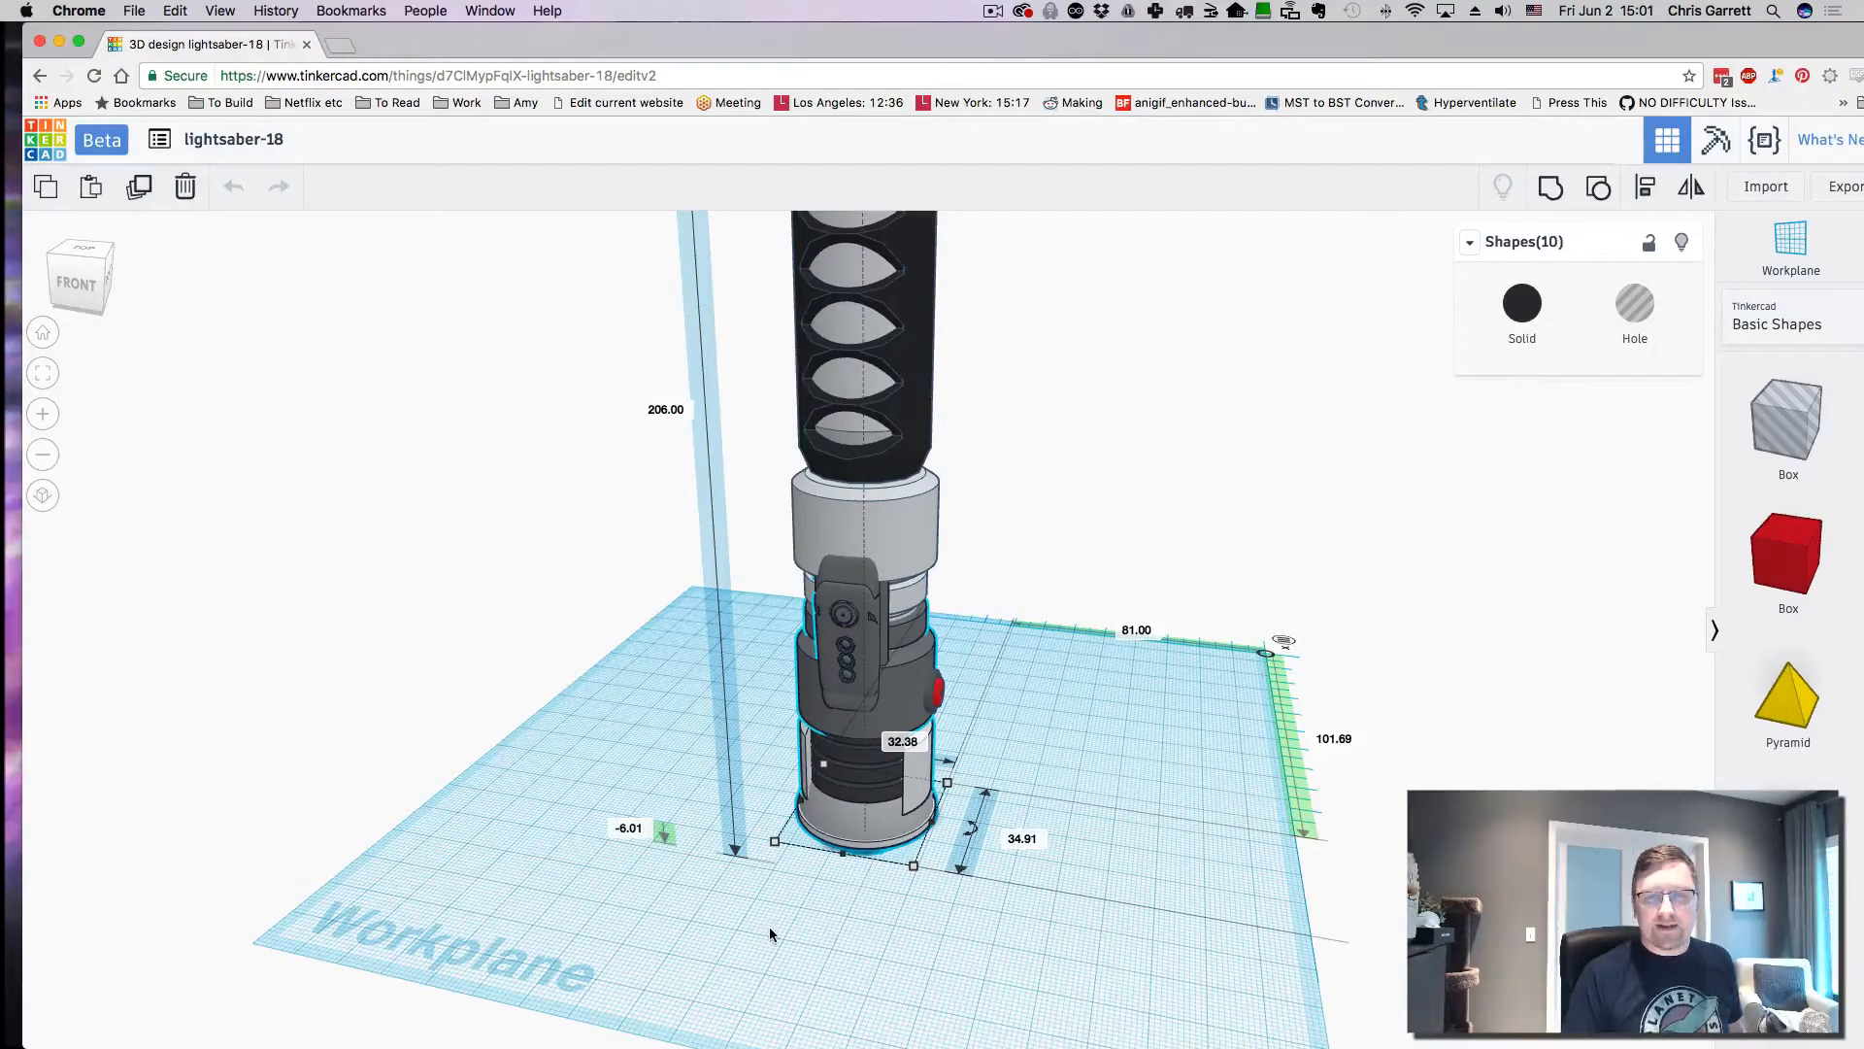
pyautogui.moveTo(771, 938); pyautogui.dragTo(1055, 952, button='right')
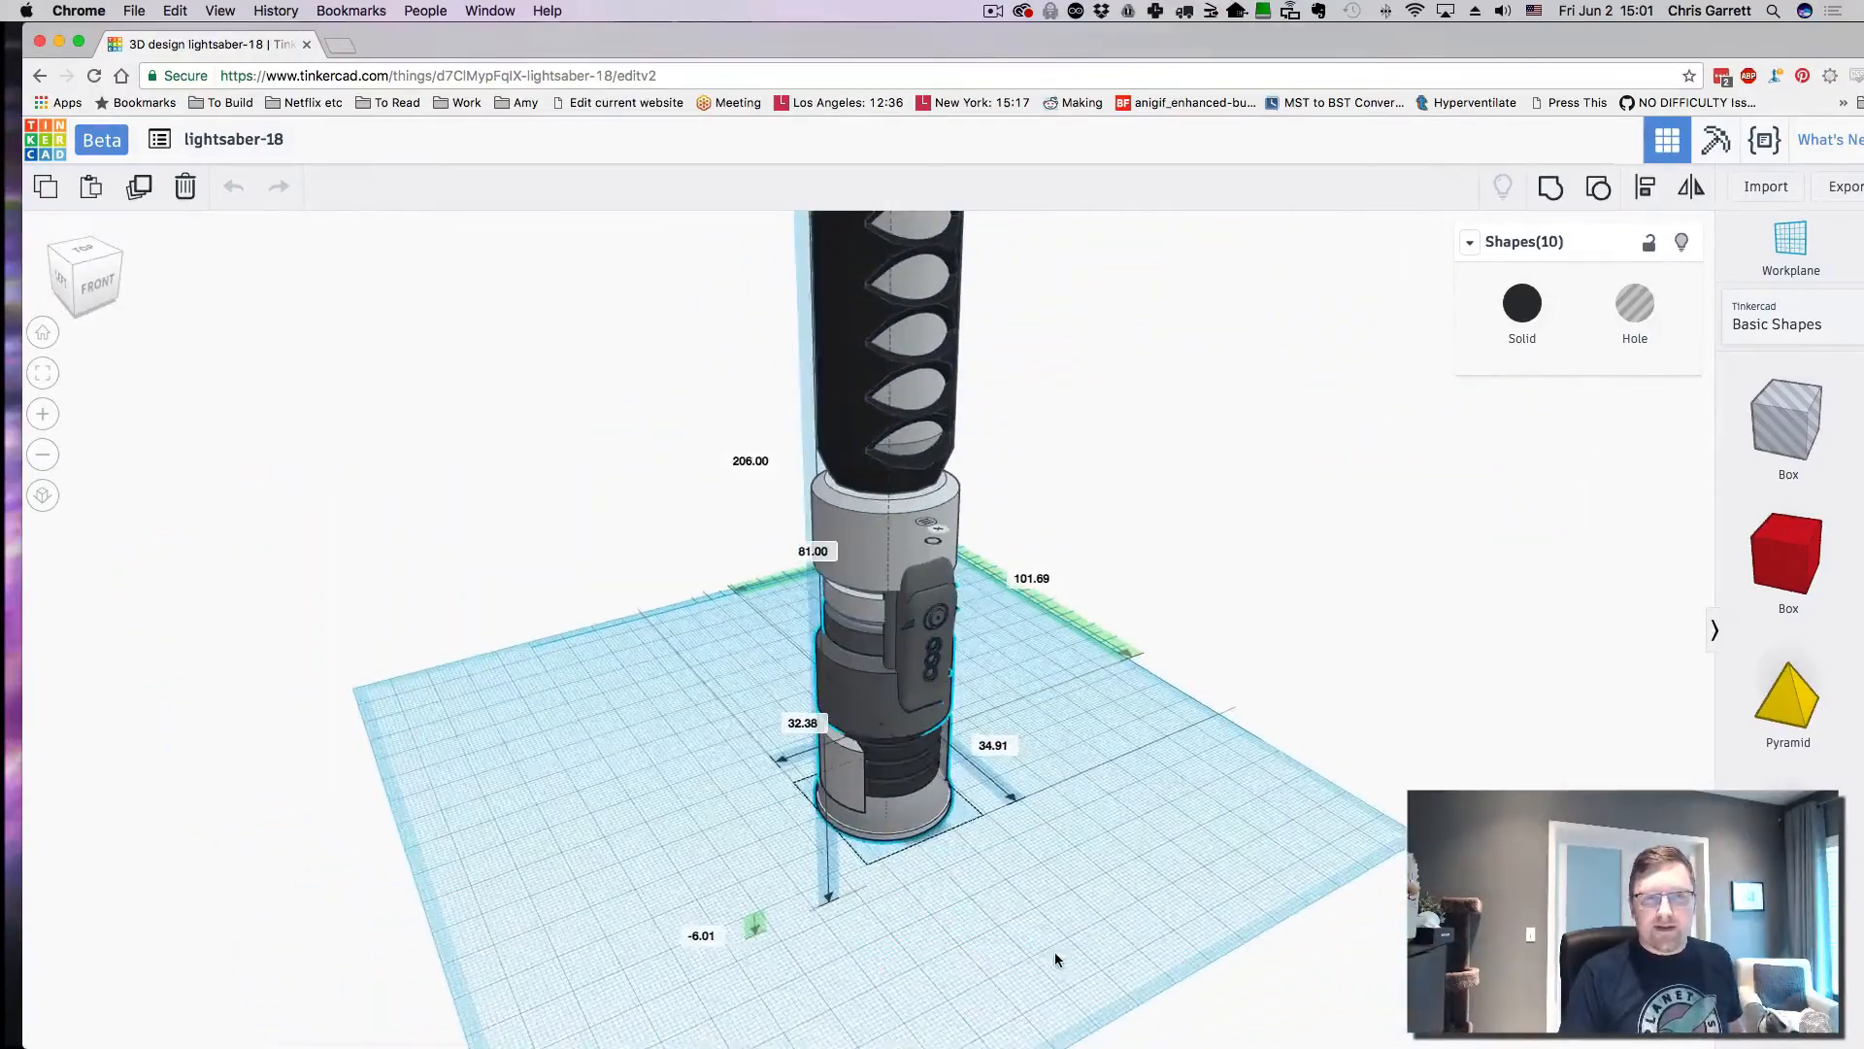
pyautogui.click(43, 334)
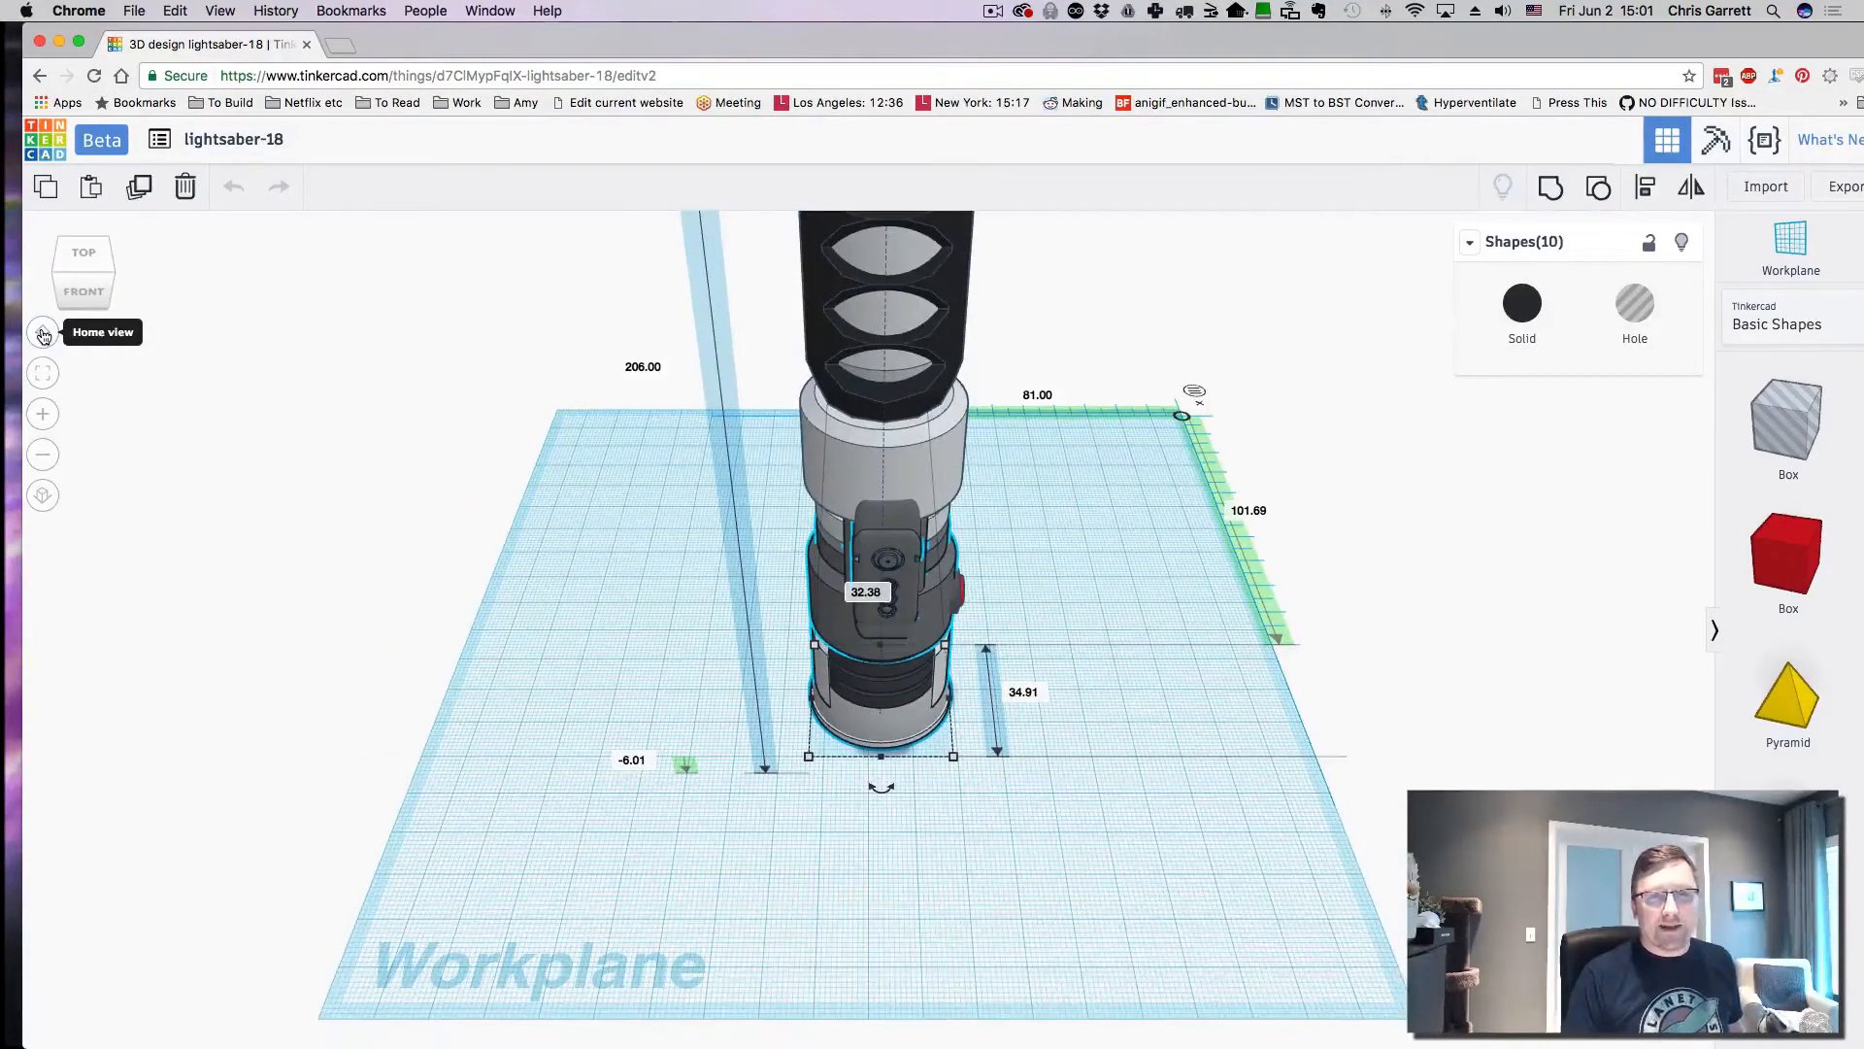
pyautogui.click(84, 254)
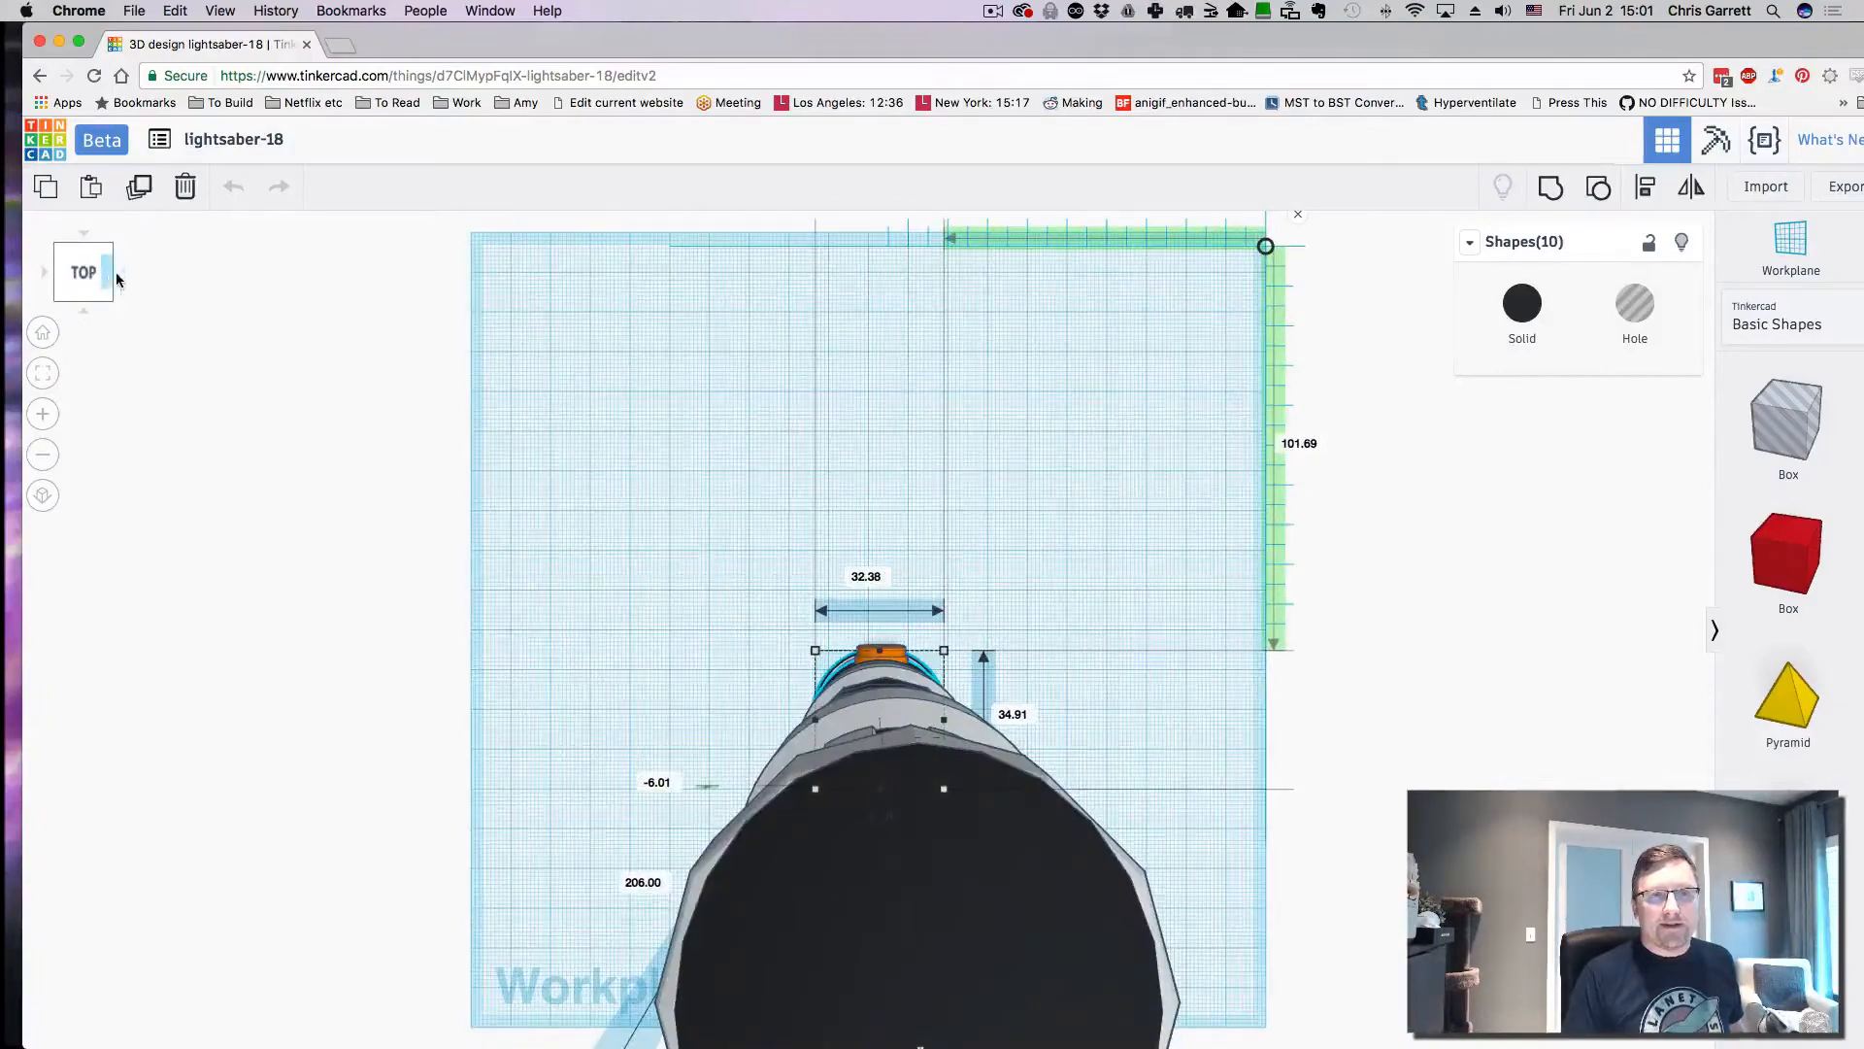
pyautogui.click(117, 278)
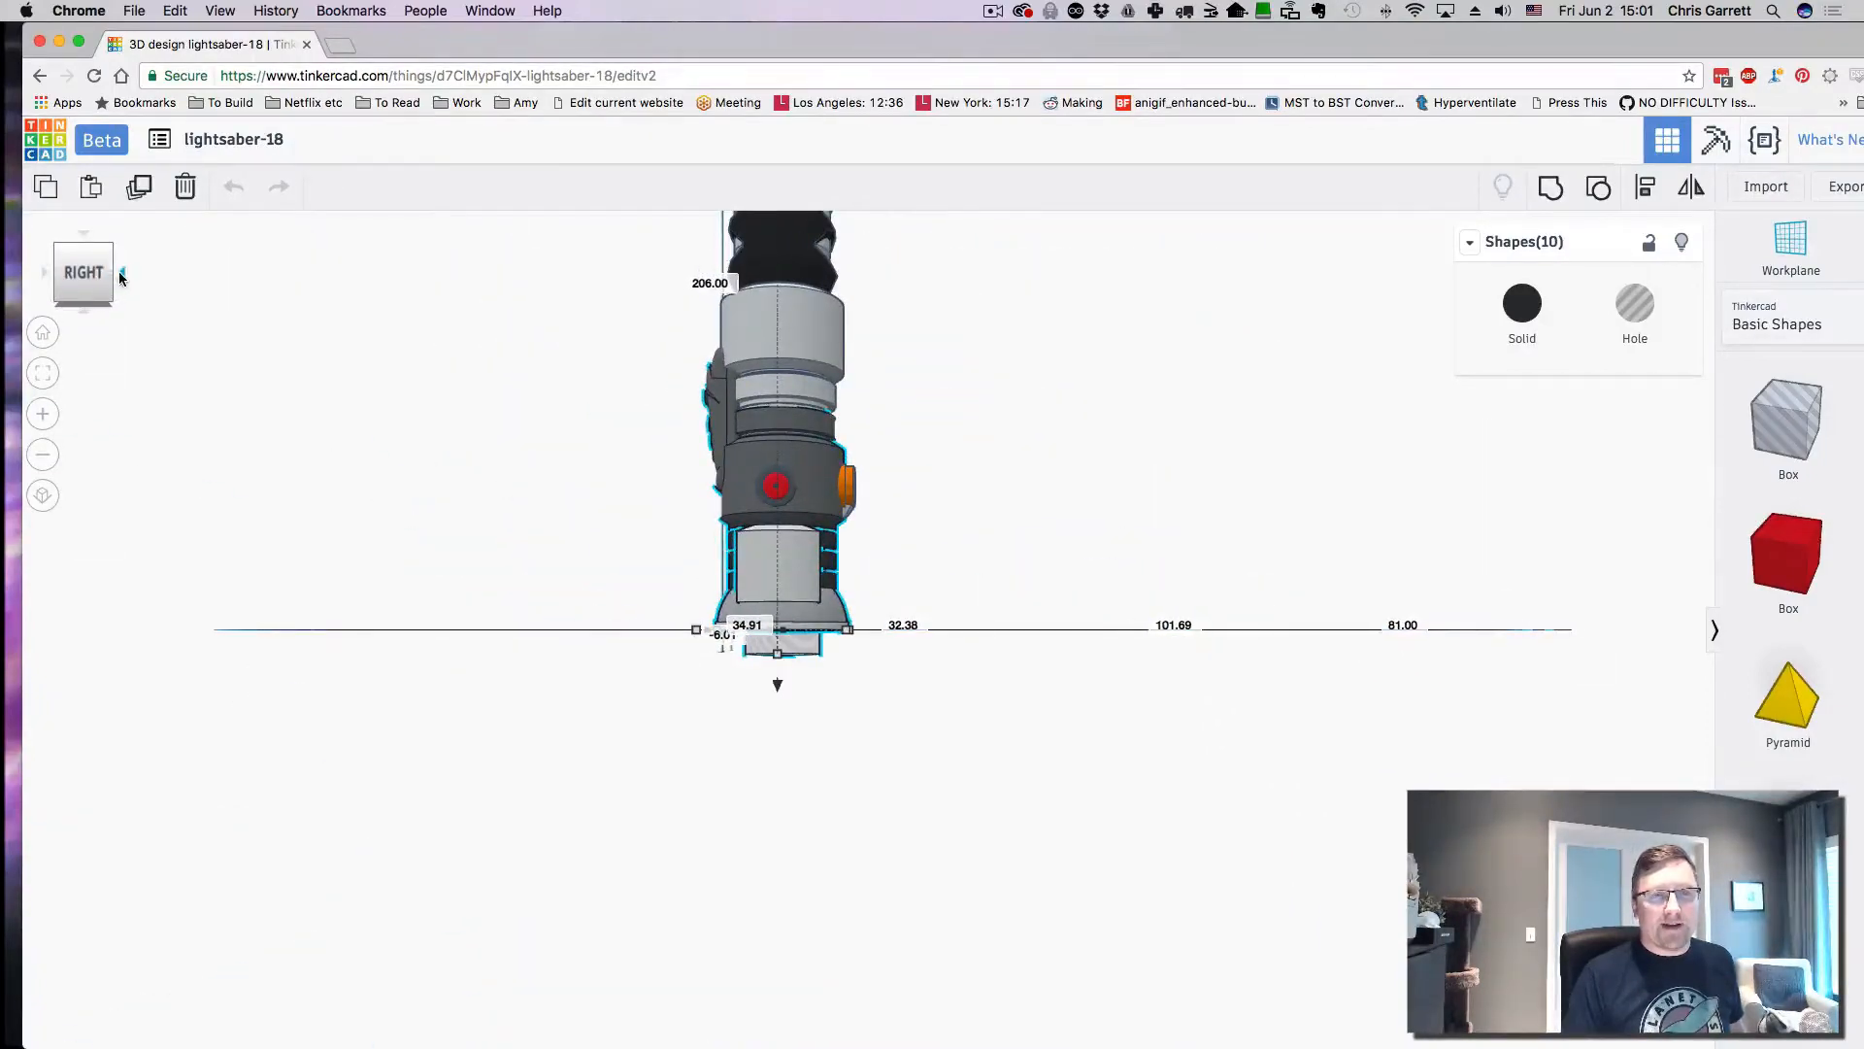
pyautogui.click(119, 271)
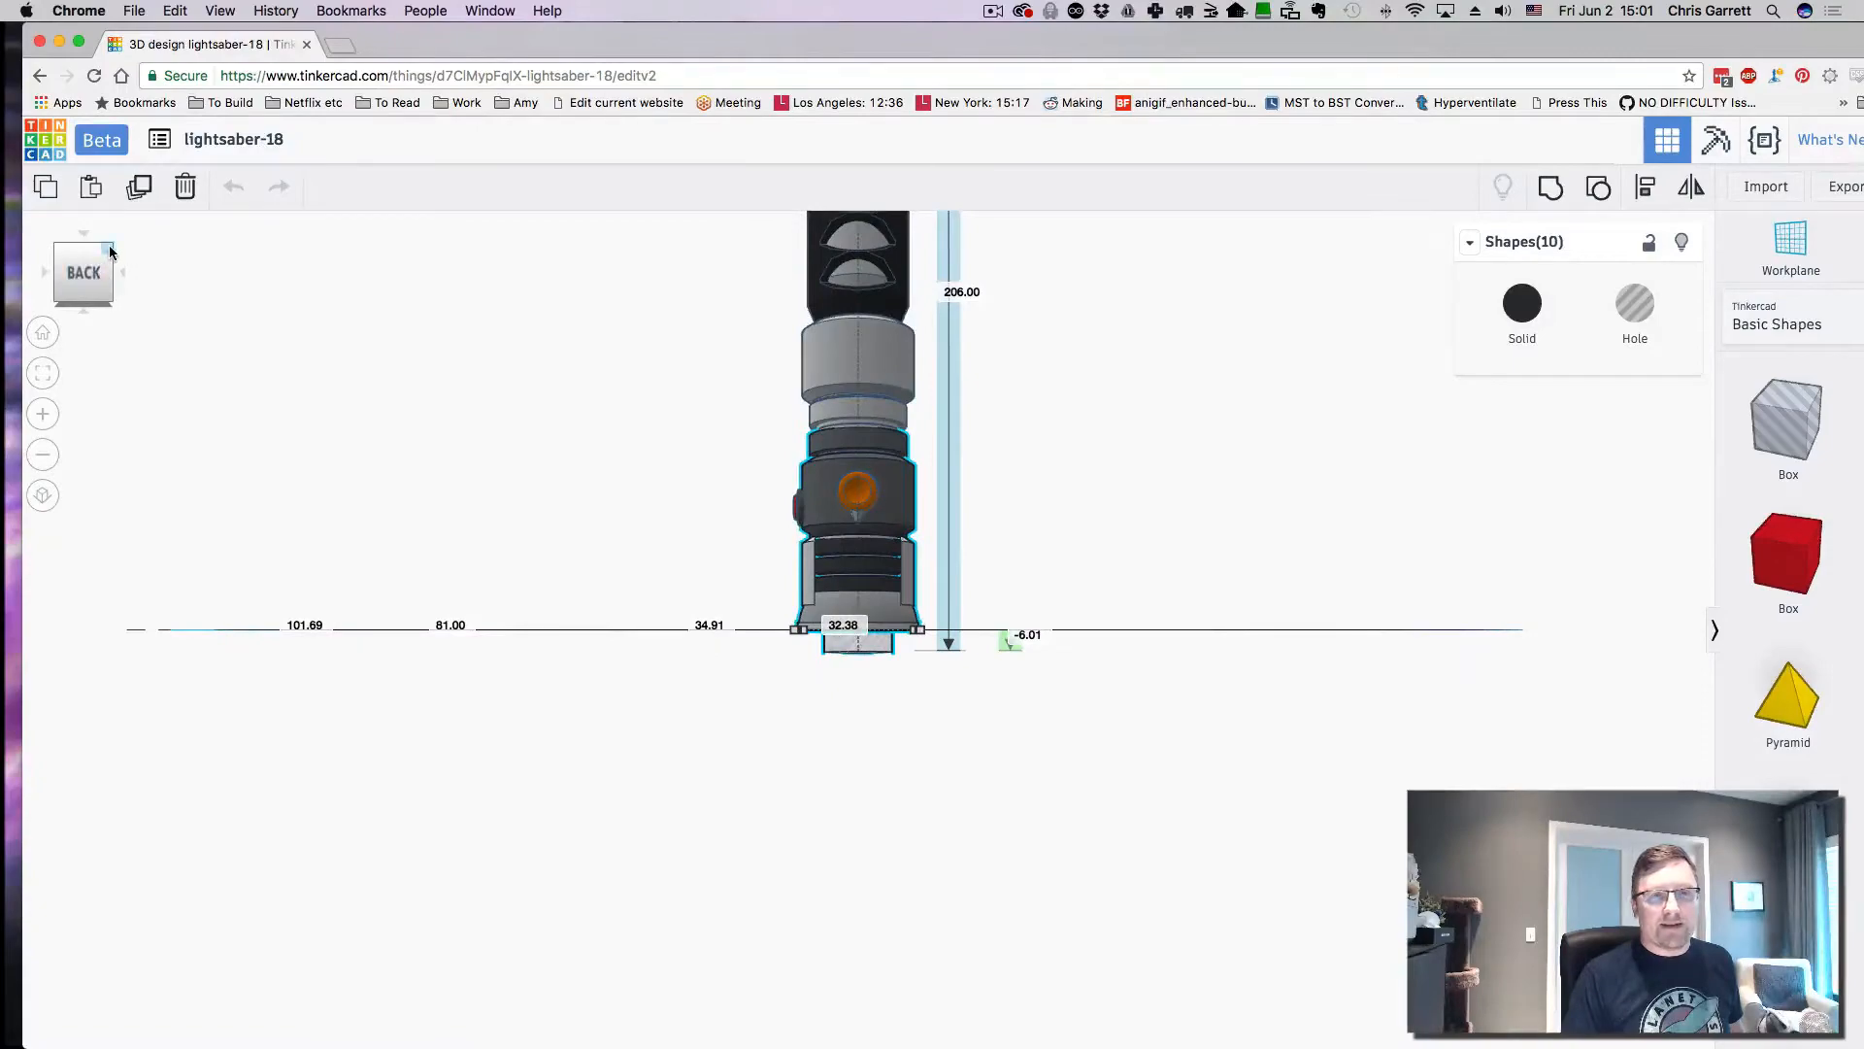
pyautogui.click(109, 248)
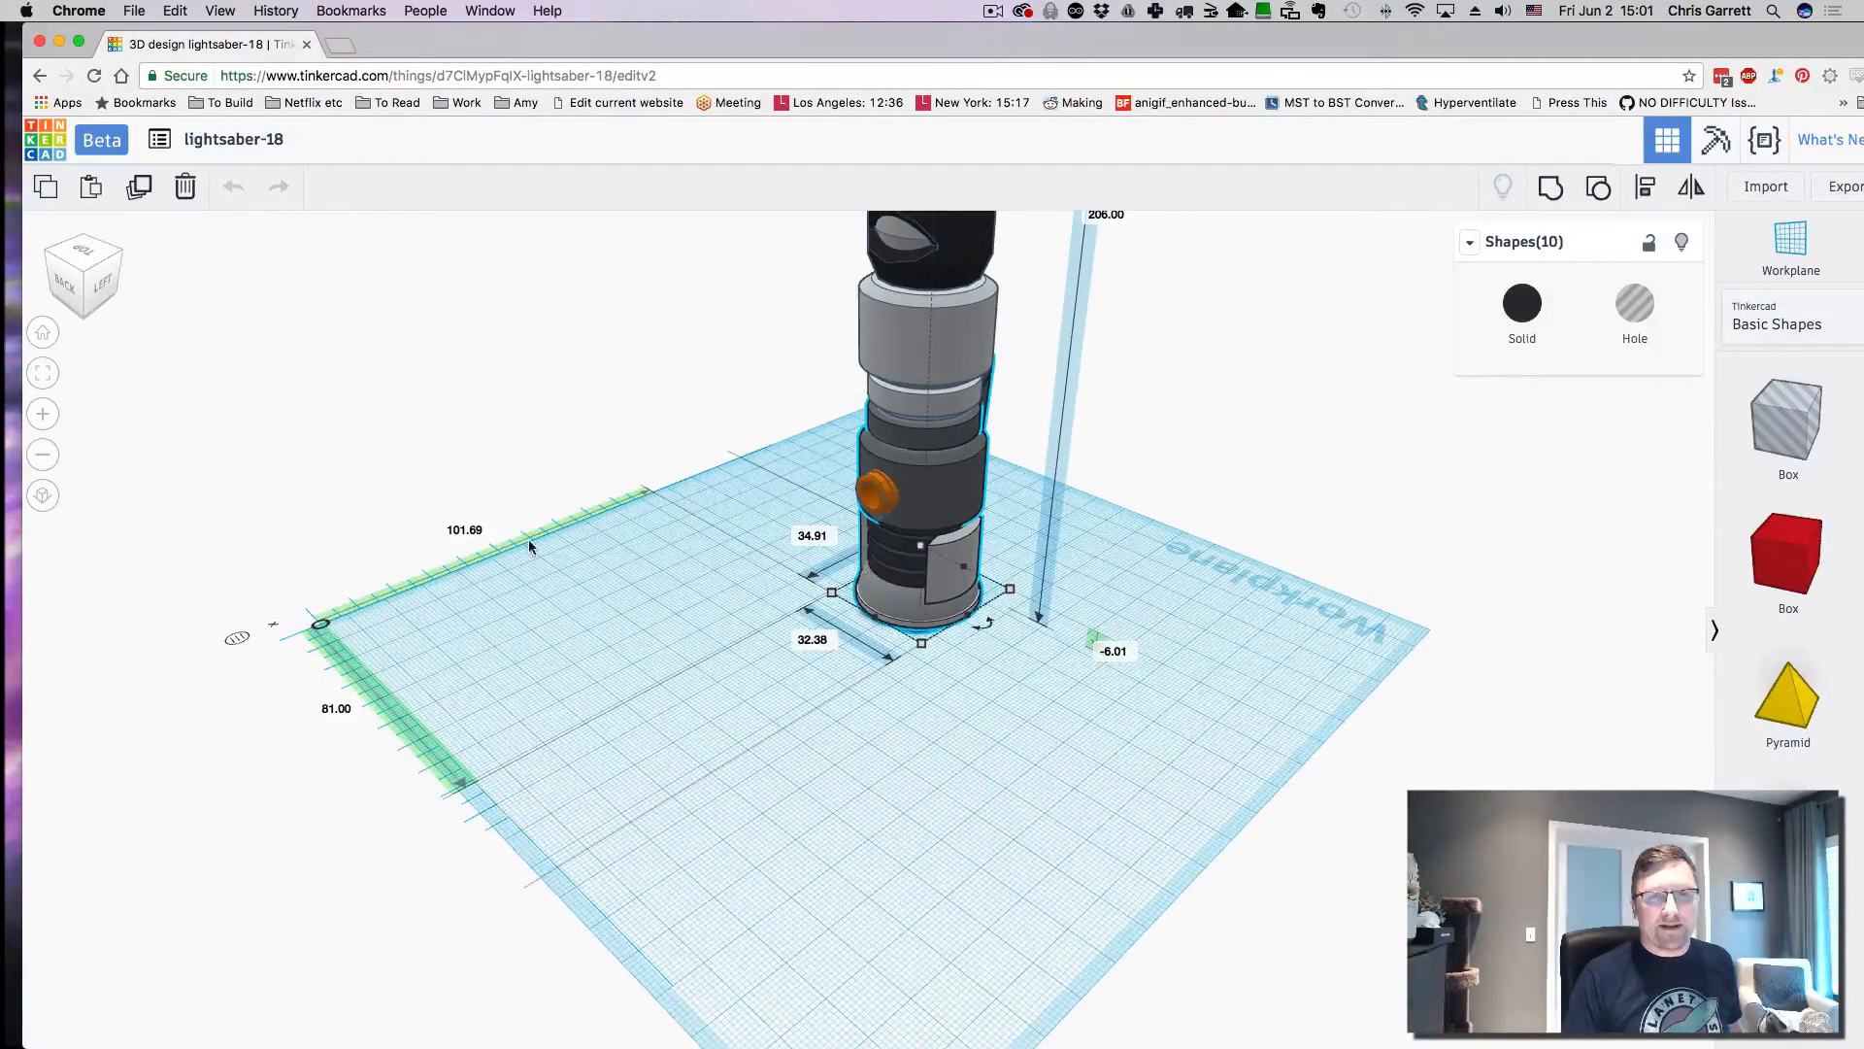
pyautogui.scroll(-5, 707, 644)
pyautogui.scroll(3, 706, 645)
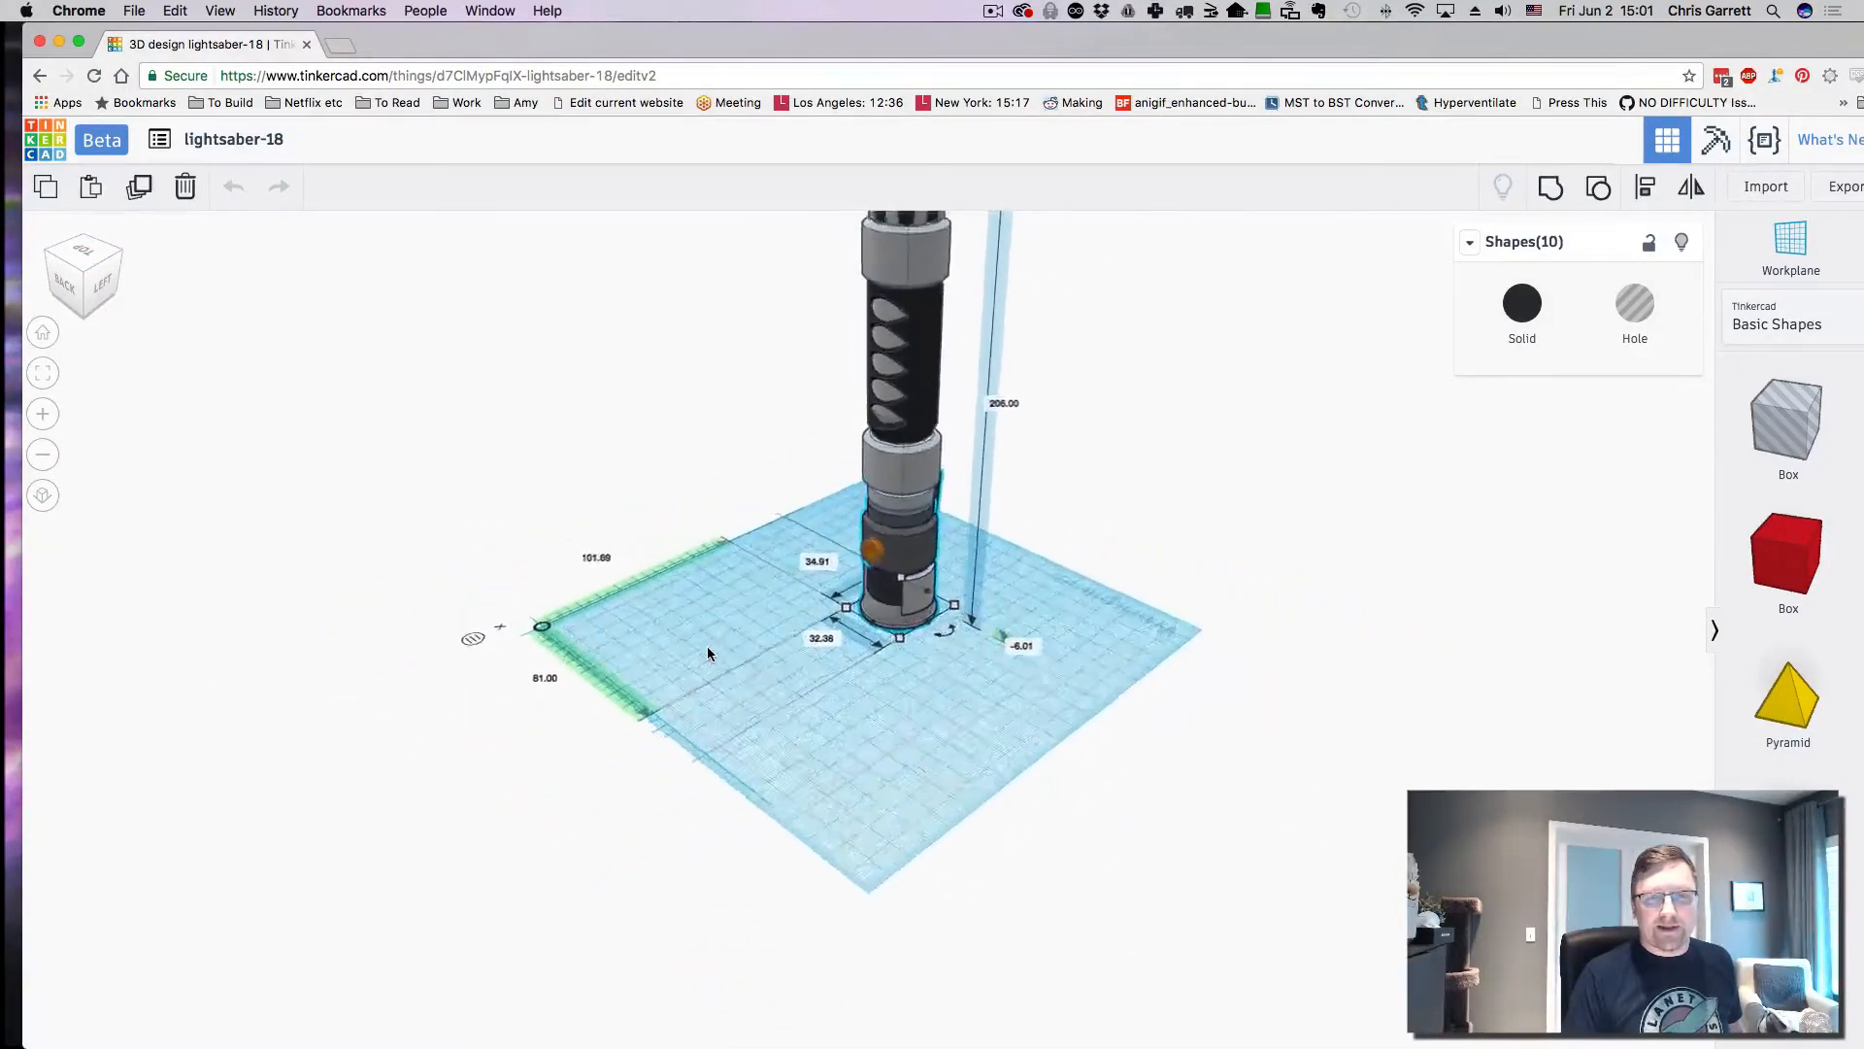
pyautogui.scroll(3, 707, 645)
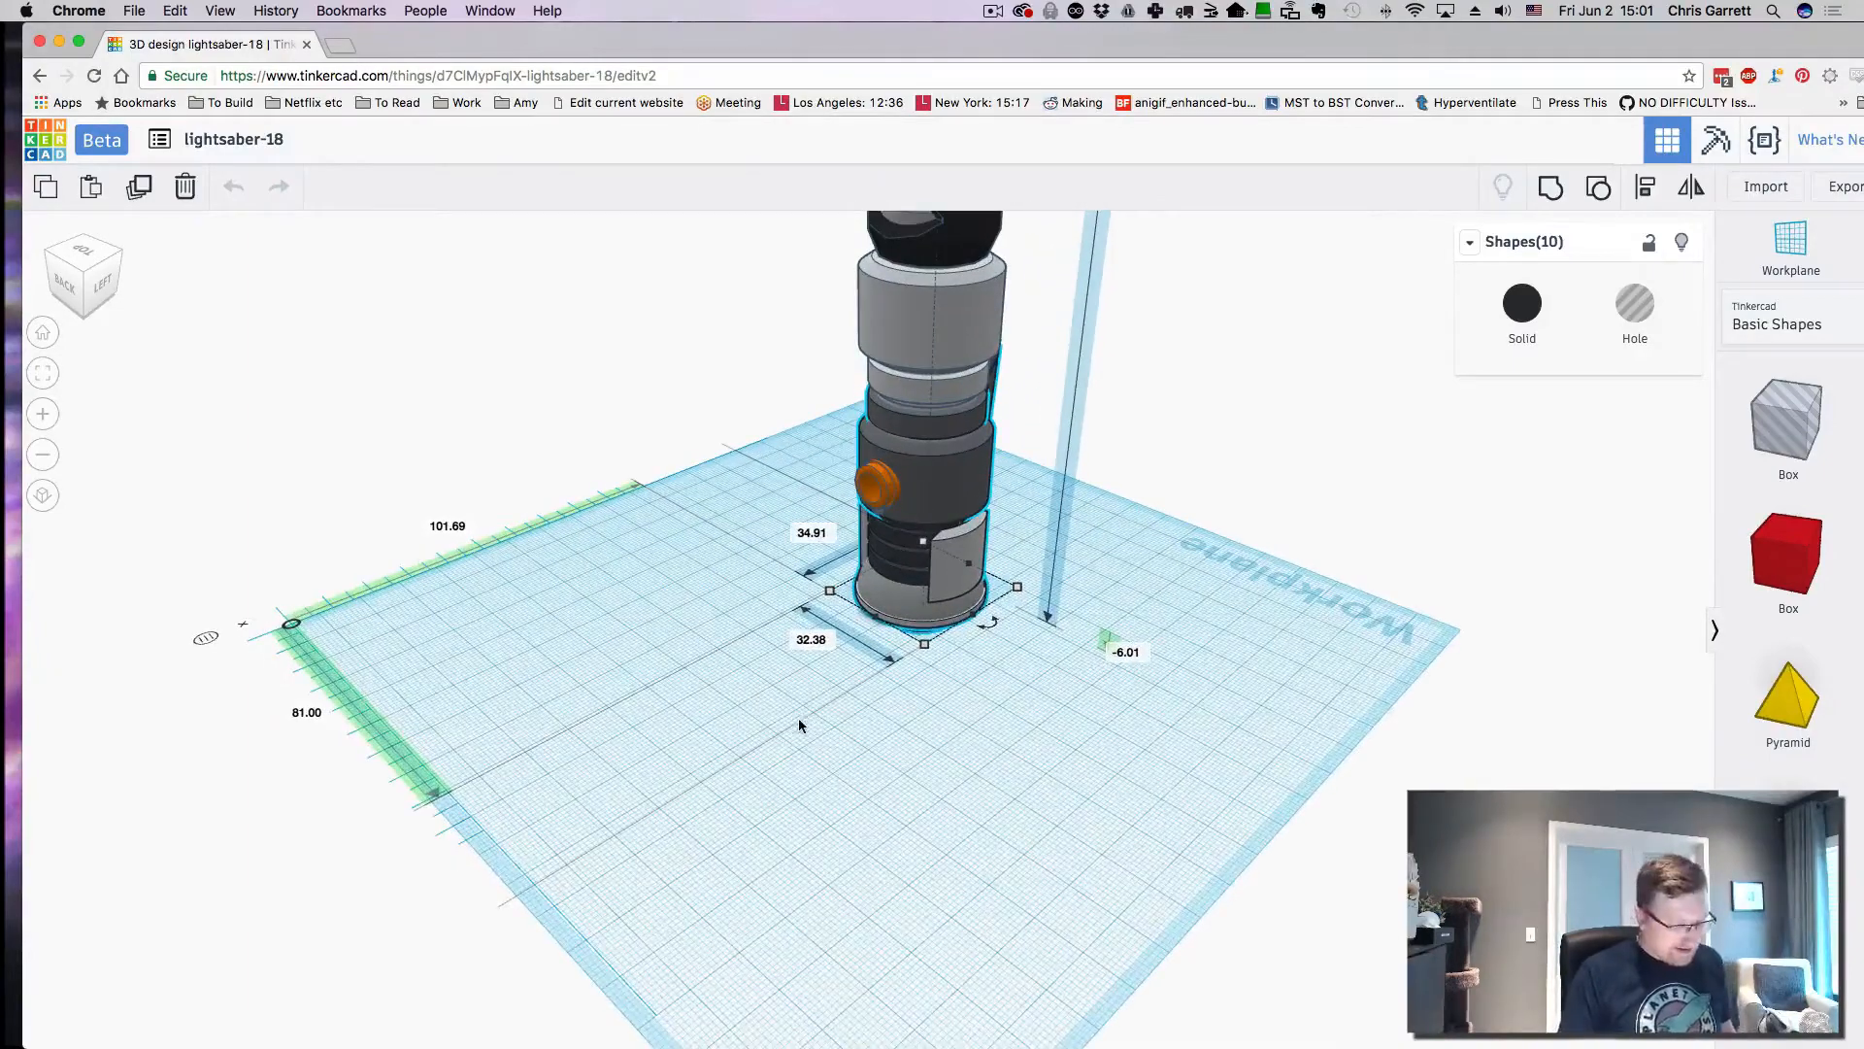
pyautogui.moveTo(849, 777); pyautogui.dragTo(551, 762, button='middle')
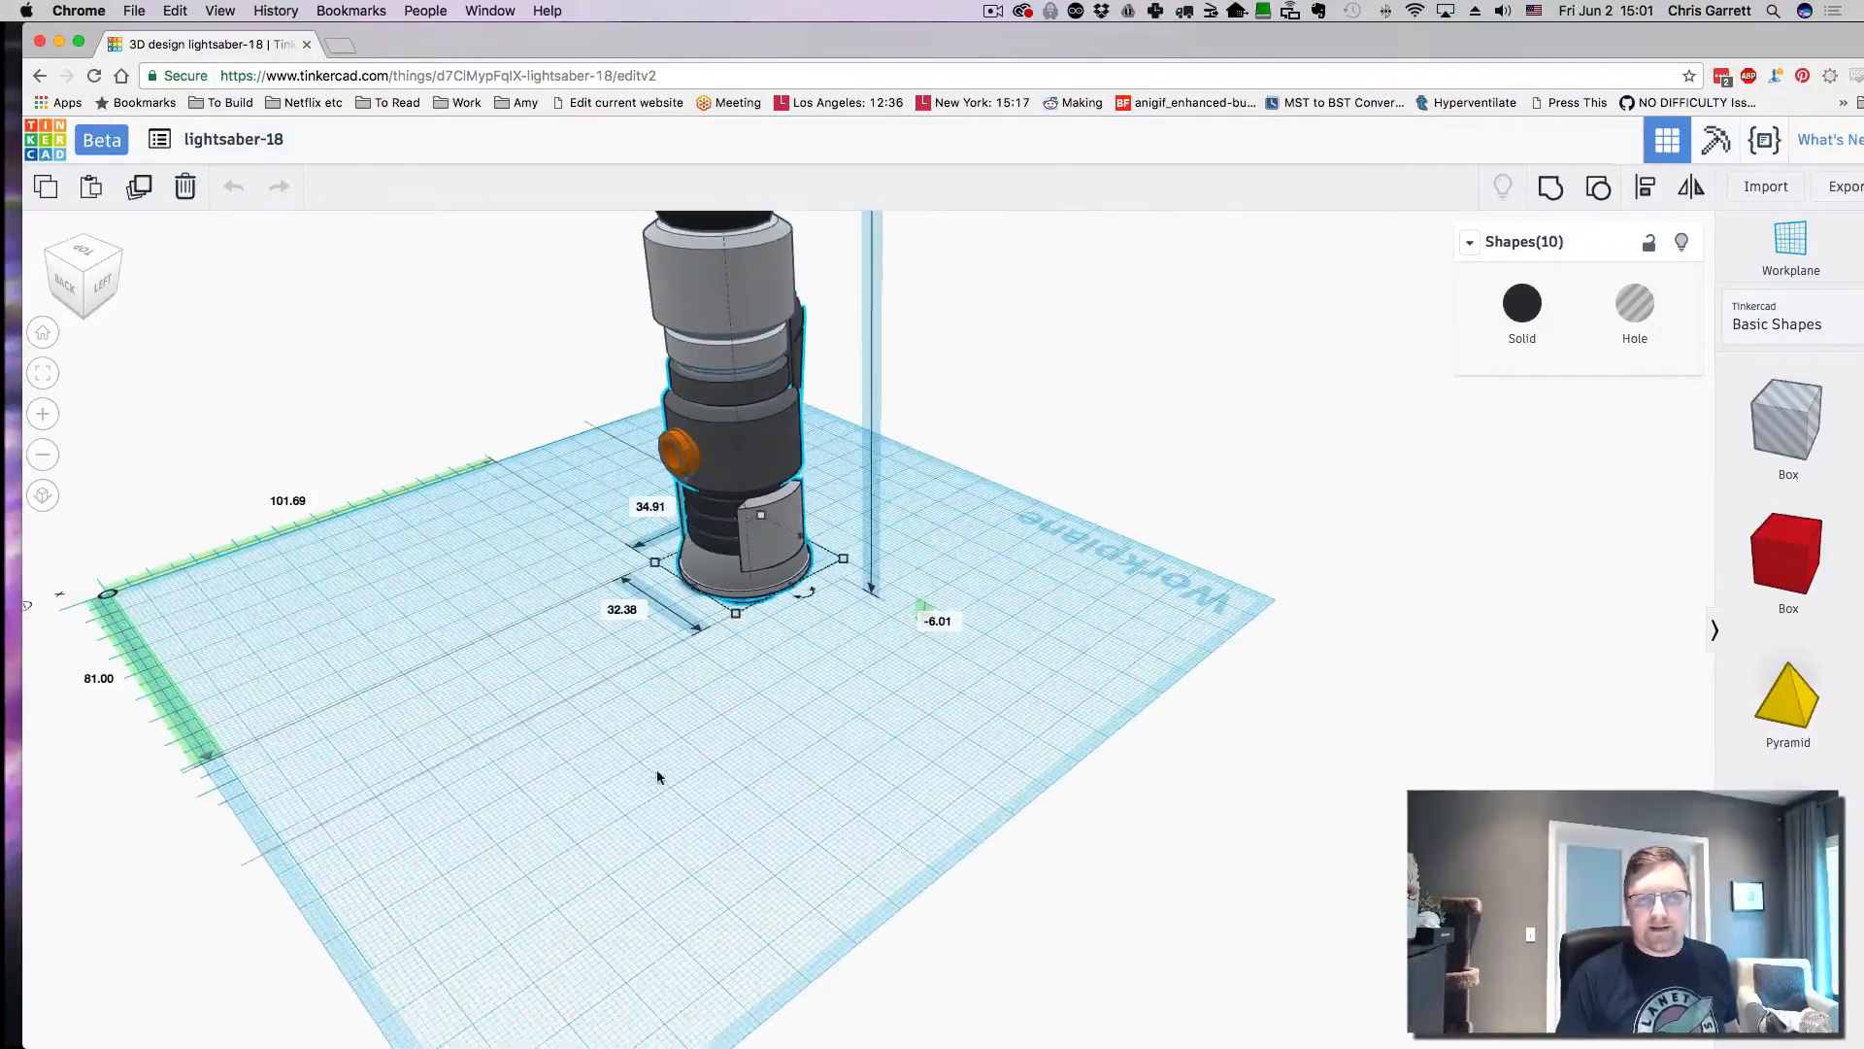
pyautogui.moveTo(691, 778); pyautogui.dragTo(804, 755, button='right')
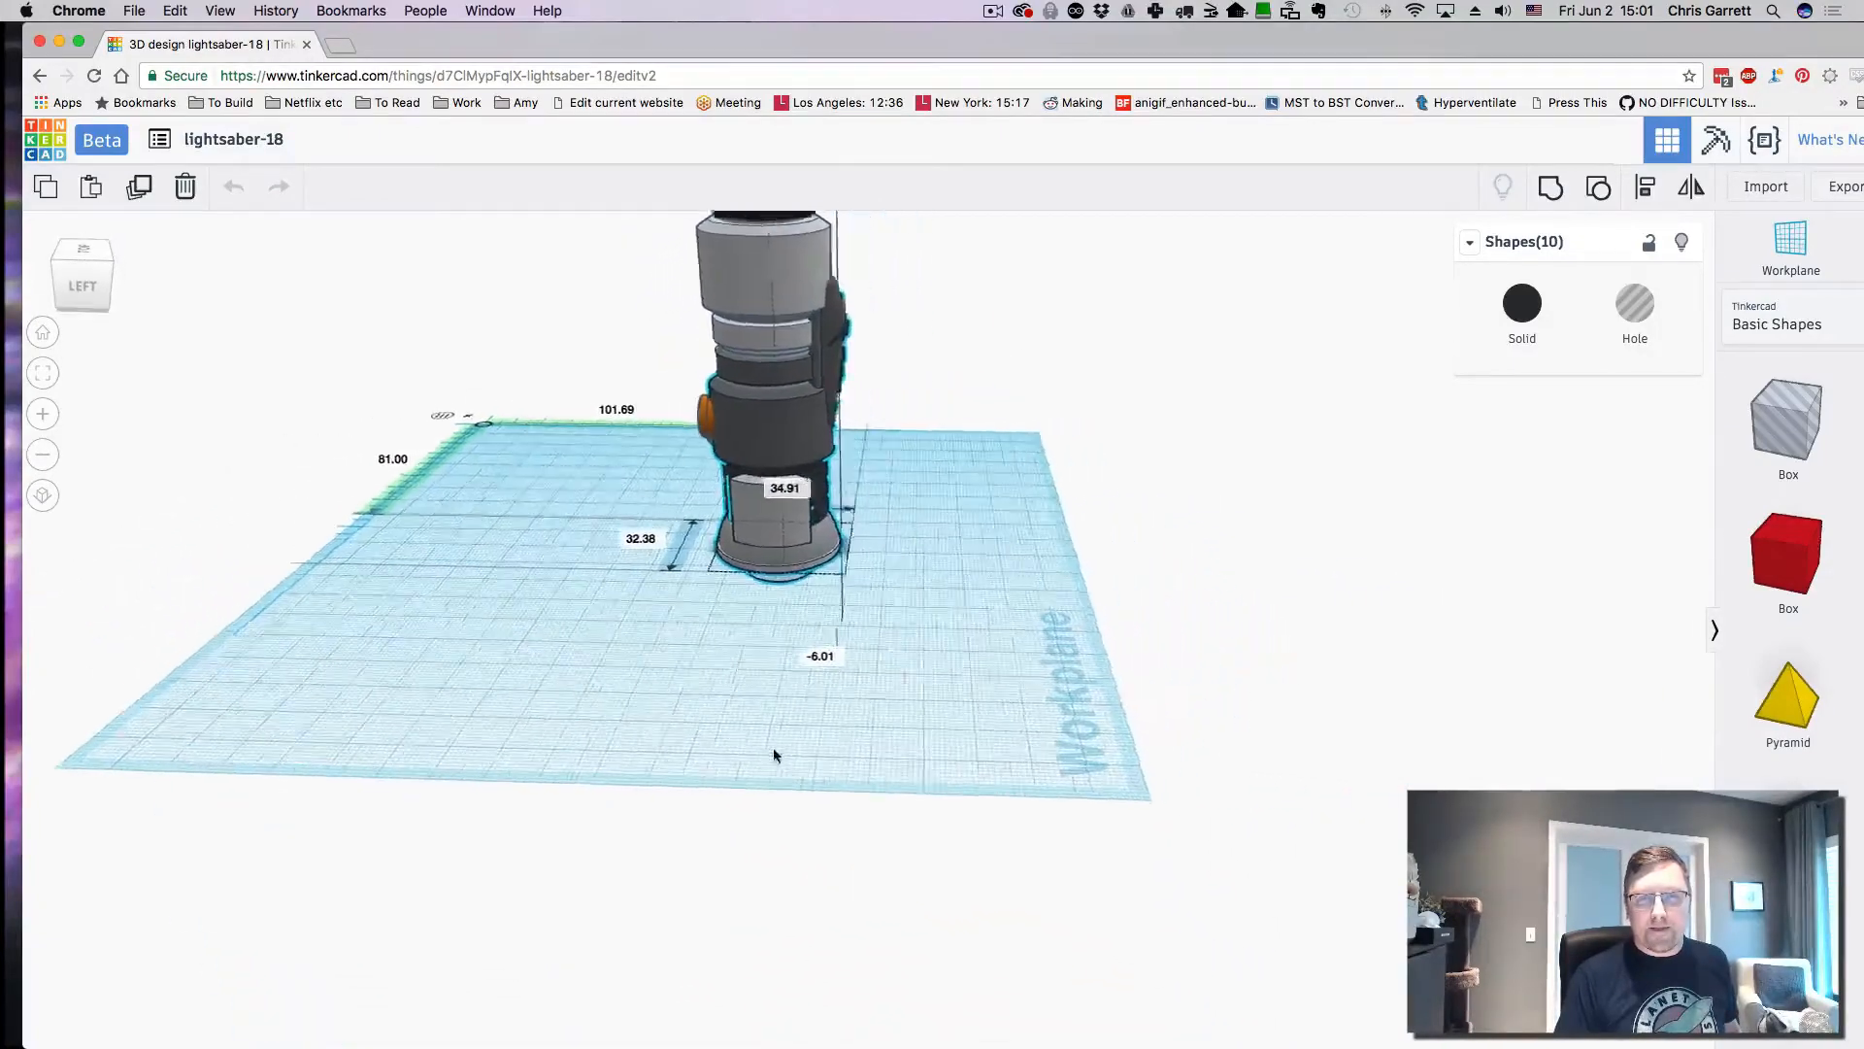
pyautogui.moveTo(1048, 786); pyautogui.dragTo(1299, 949, button='middle')
pyautogui.moveTo(1297, 948); pyautogui.dragTo(1202, 691, button='right')
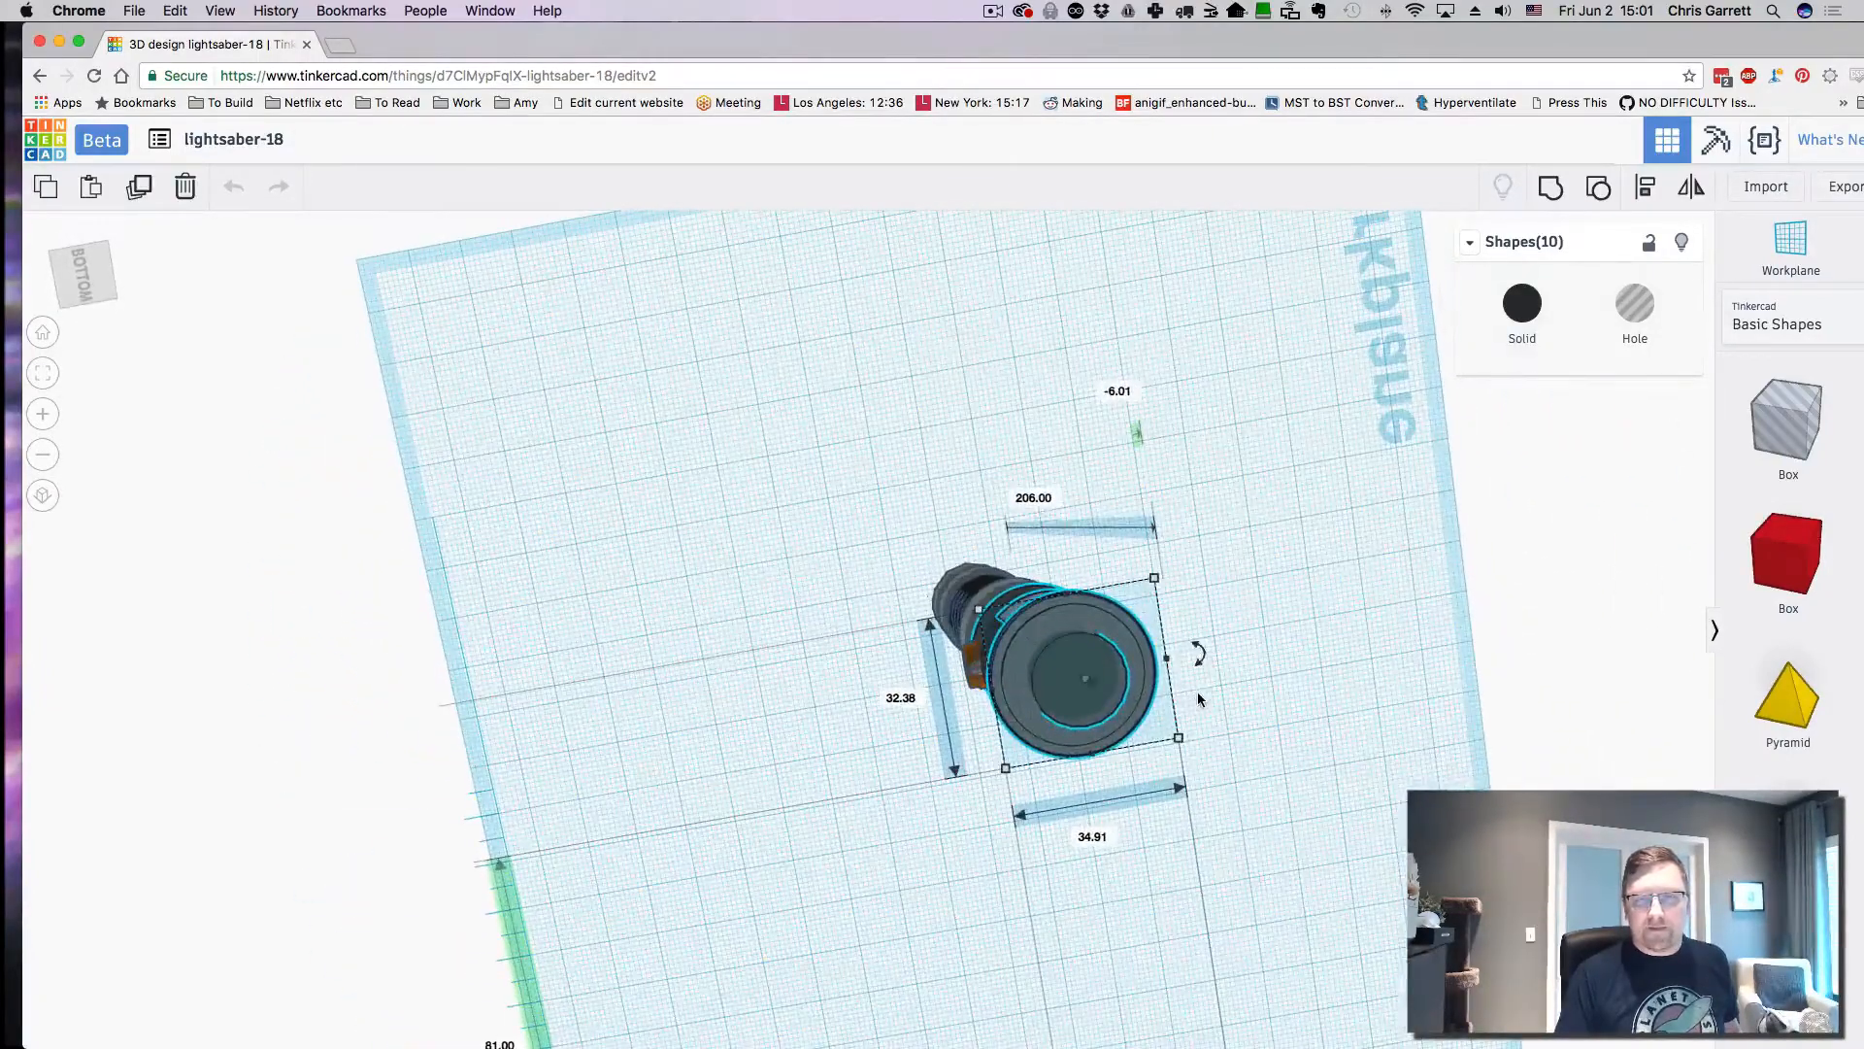
pyautogui.scroll(5, 1198, 691)
pyautogui.moveTo(1202, 692); pyautogui.dragTo(1228, 753, button='right')
pyautogui.moveTo(1307, 408); pyautogui.dragTo(1337, 767, button='right')
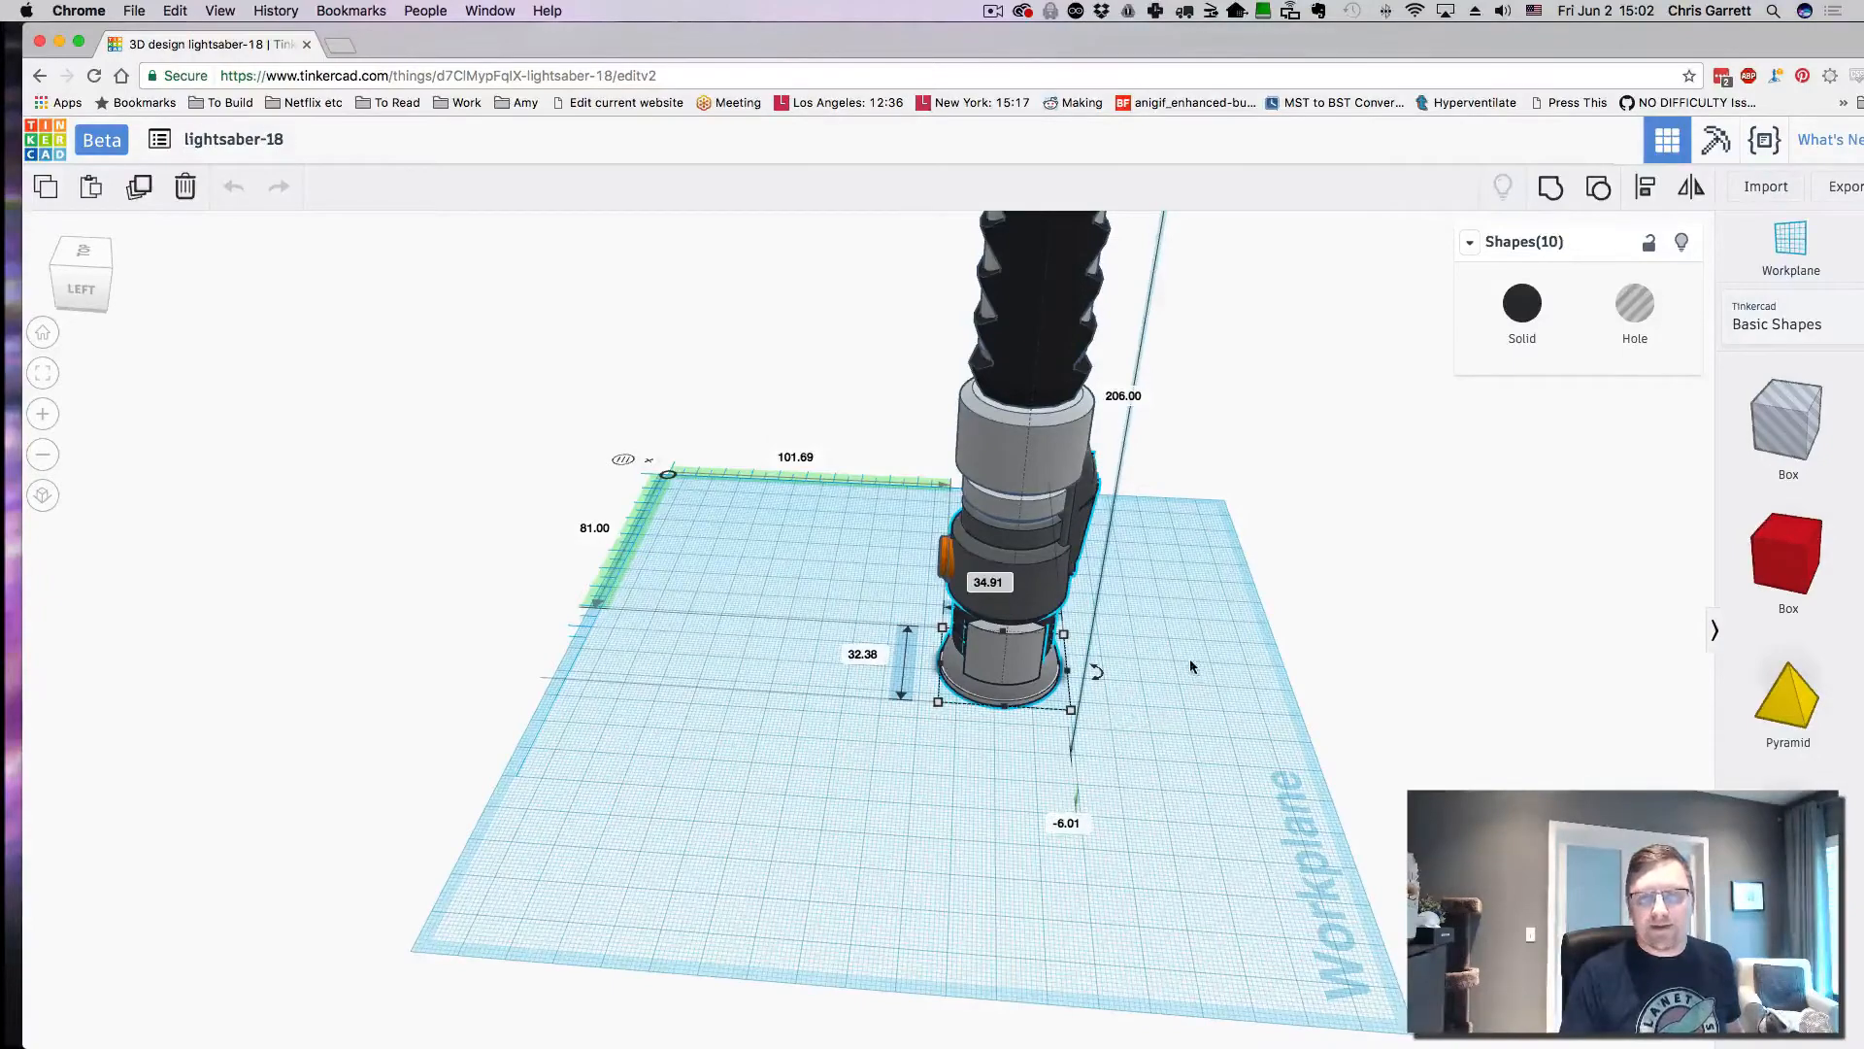
pyautogui.scroll(-5, 1191, 665)
pyautogui.scroll(3, 1191, 666)
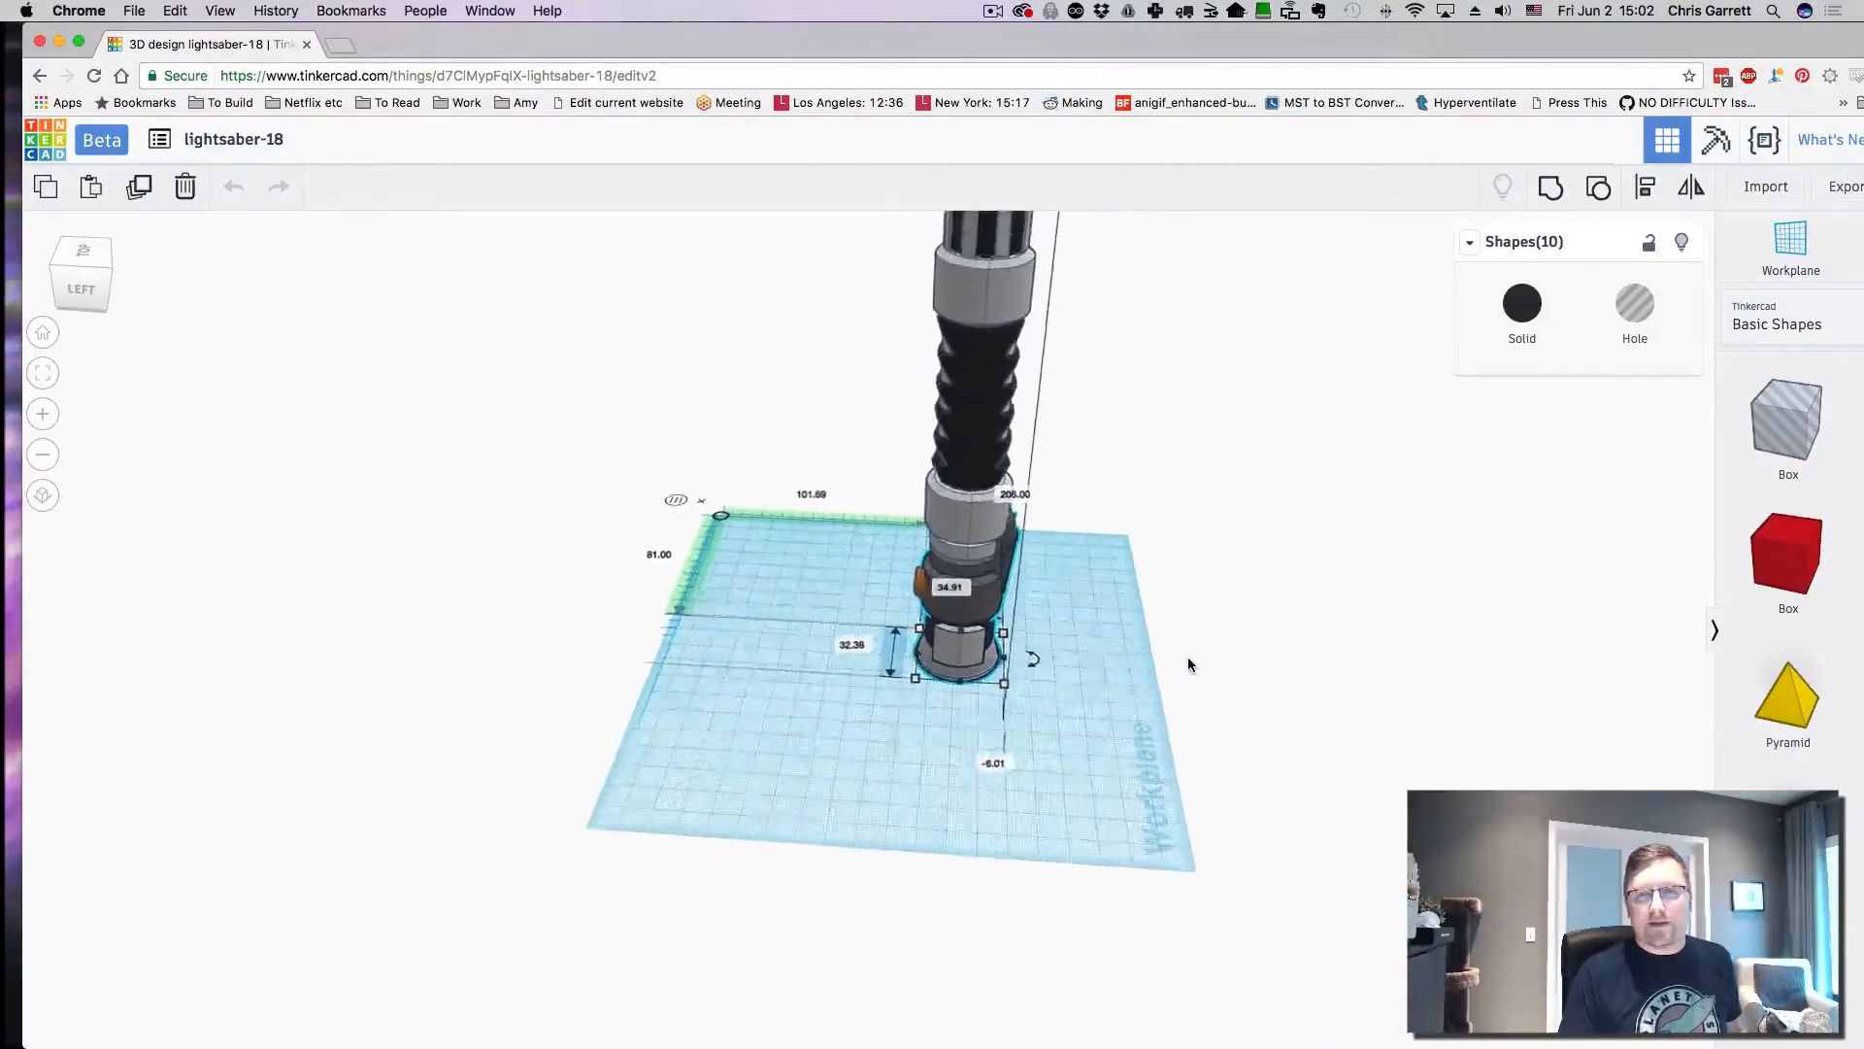
pyautogui.moveTo(1142, 651); pyautogui.dragTo(404, 621, button='right')
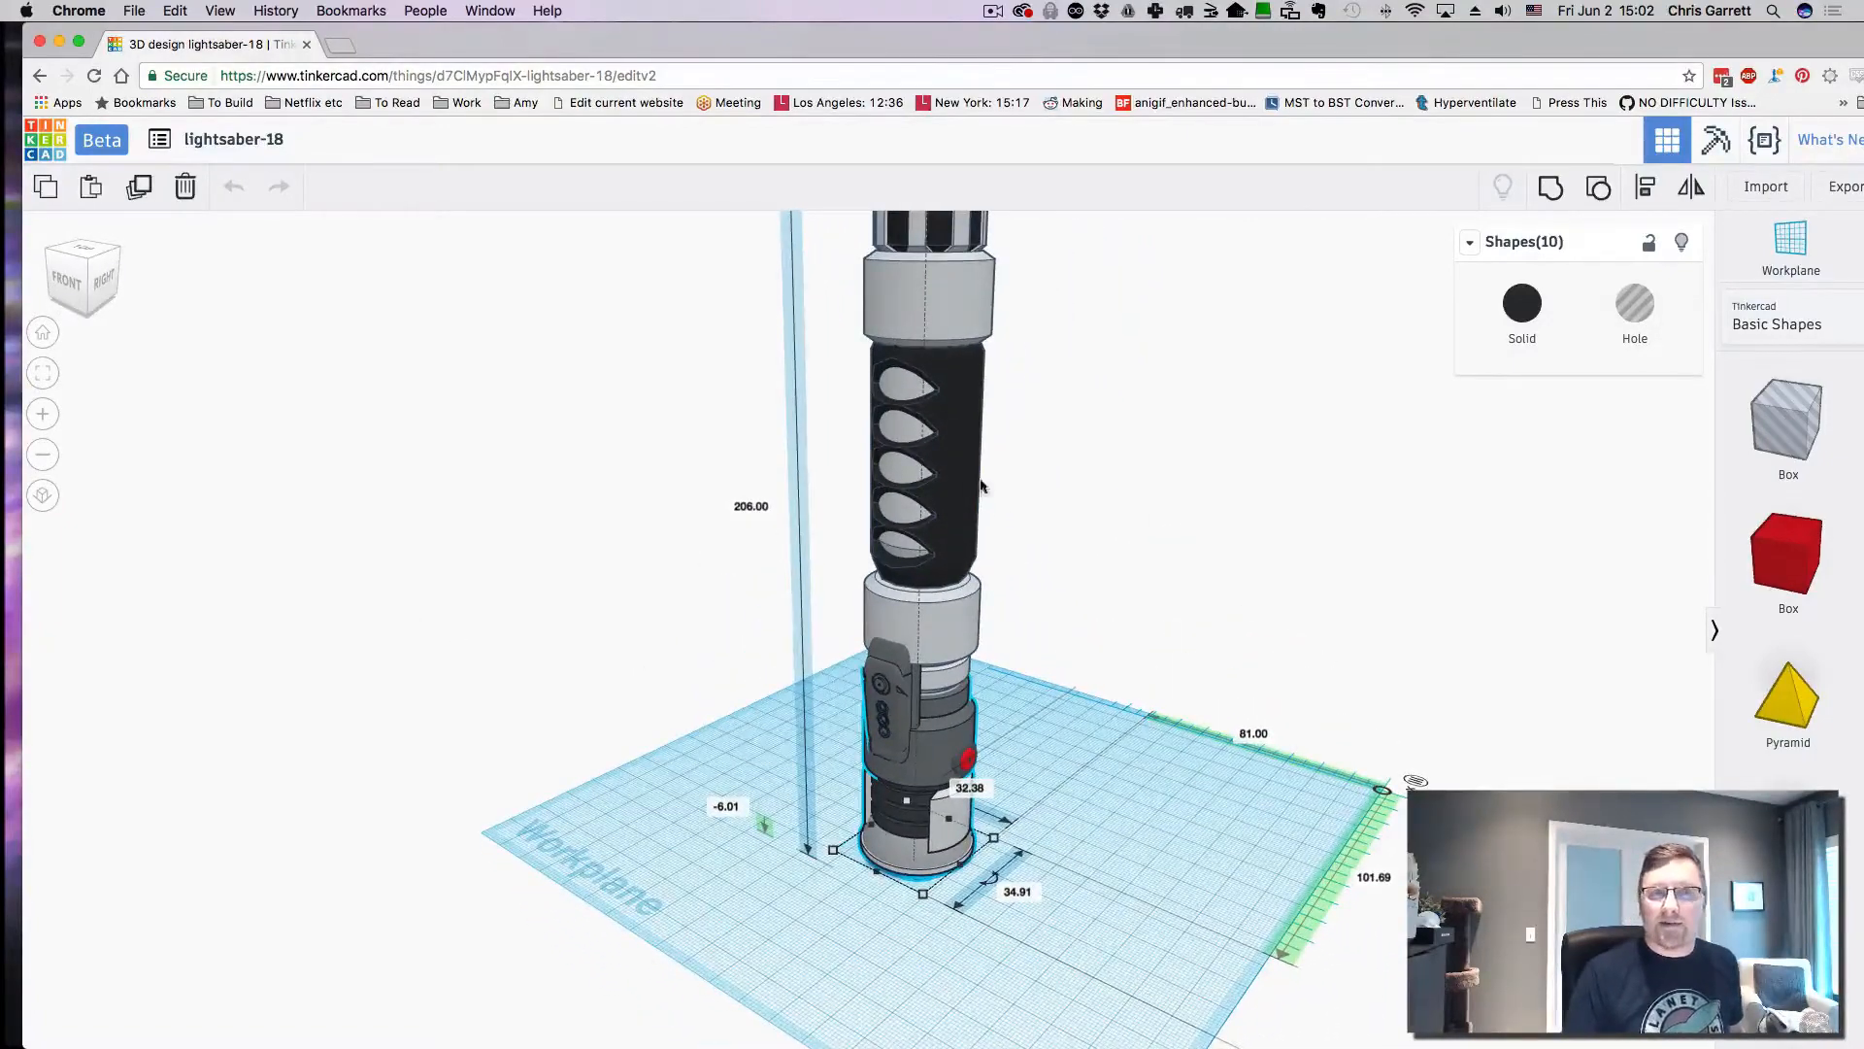
pyautogui.moveTo(808, 43); pyautogui.dragTo(789, 38)
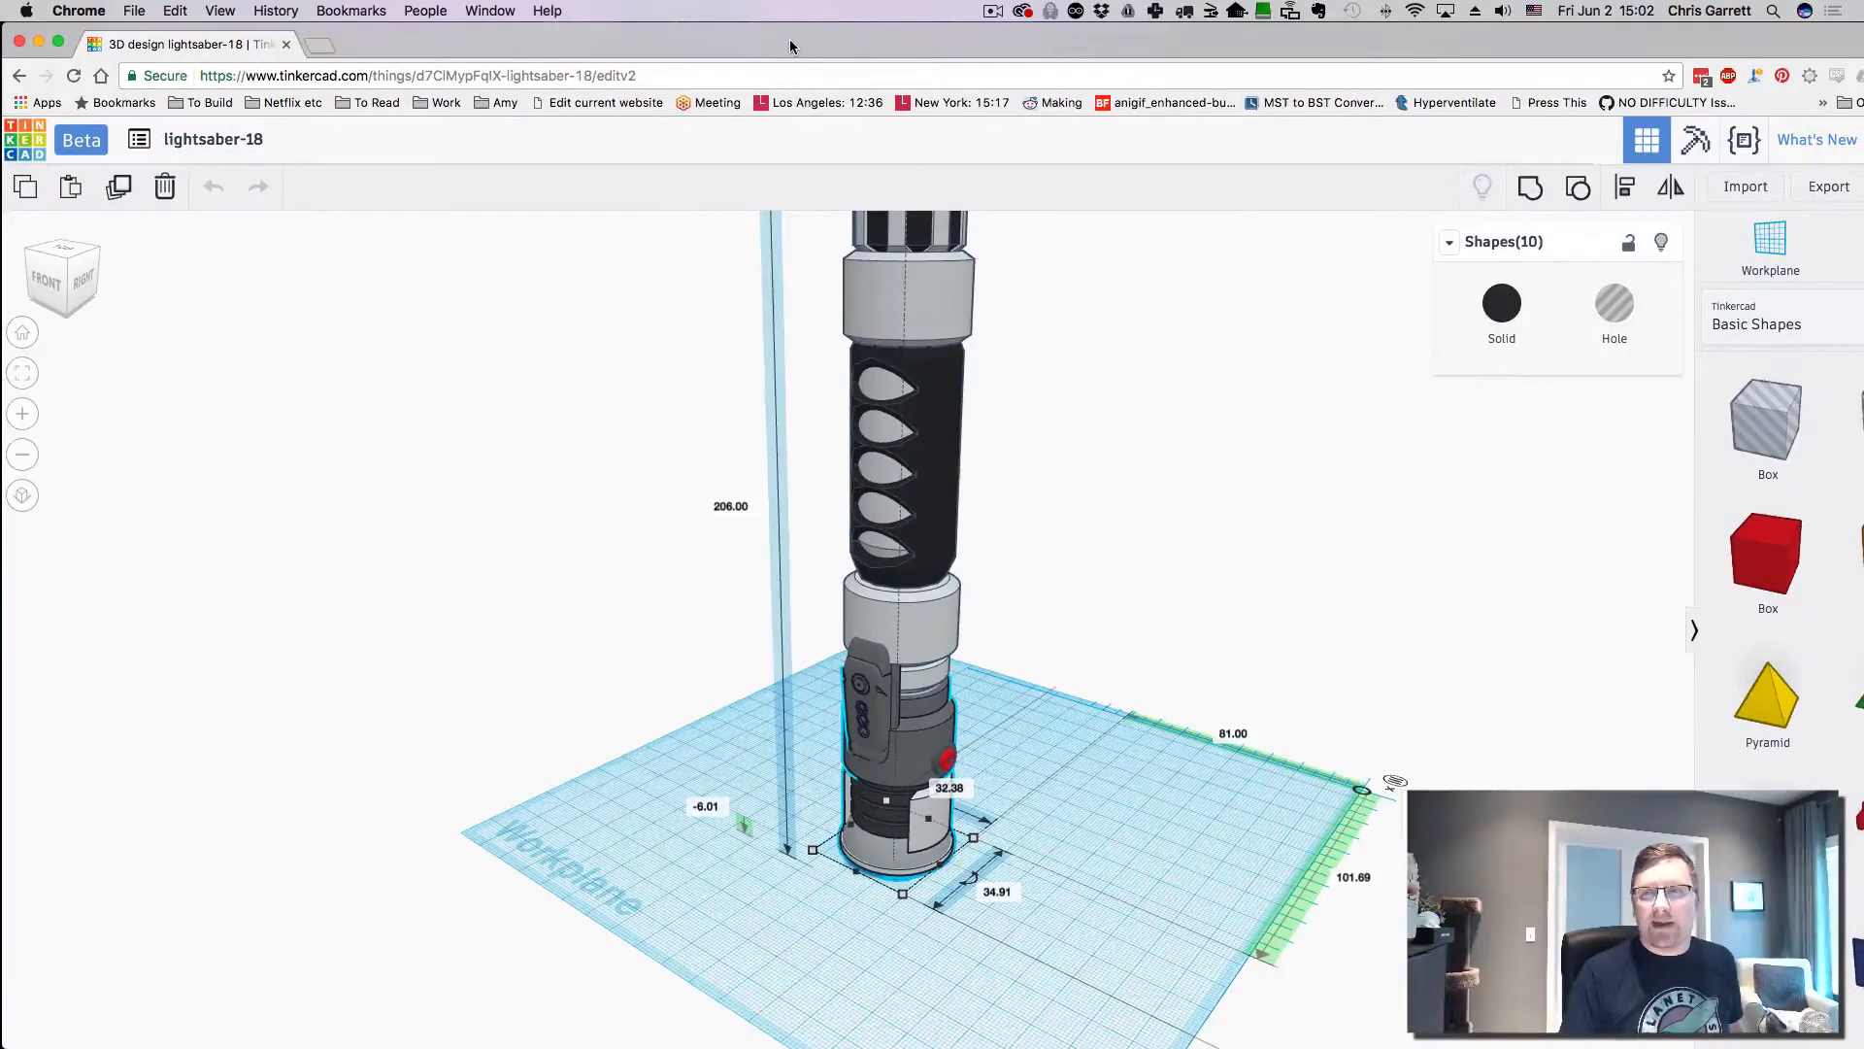
# - Start an Import Shapes dialog and open a new Finder window on the home folder
pyautogui.click(1738, 195)
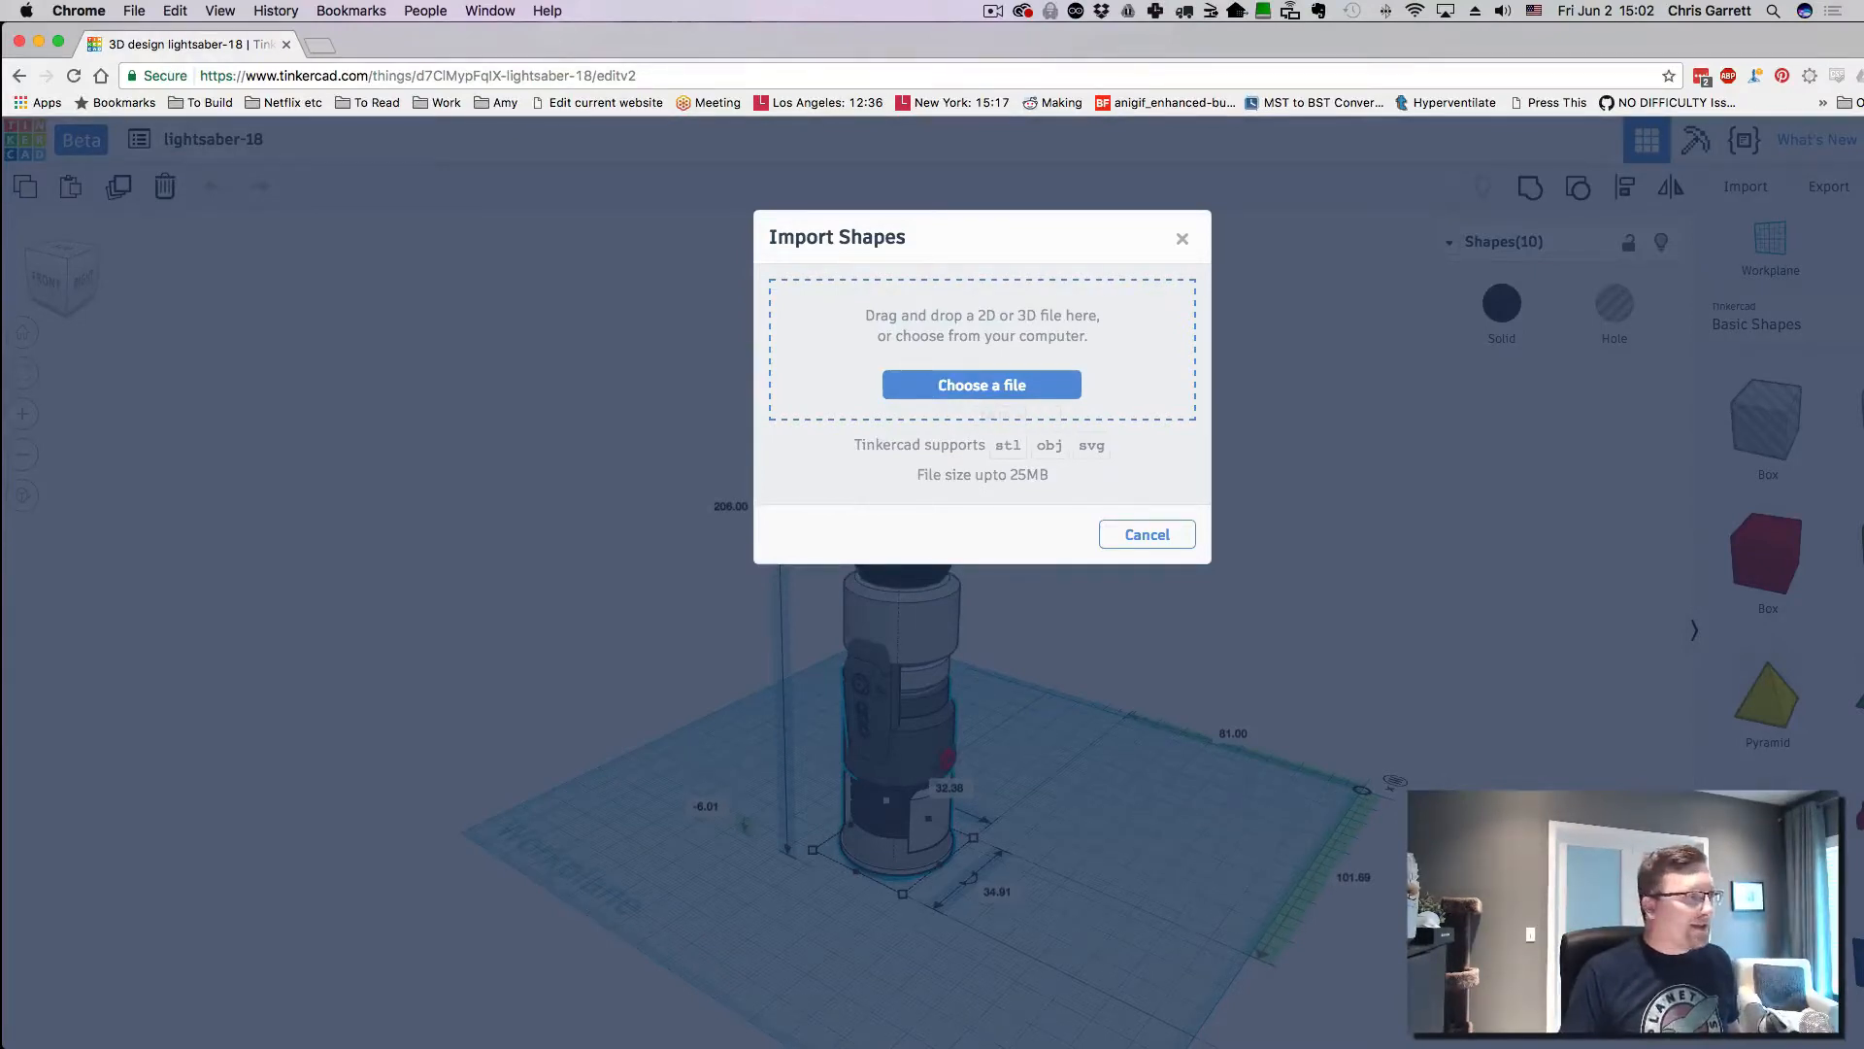
pyautogui.press('super+n')
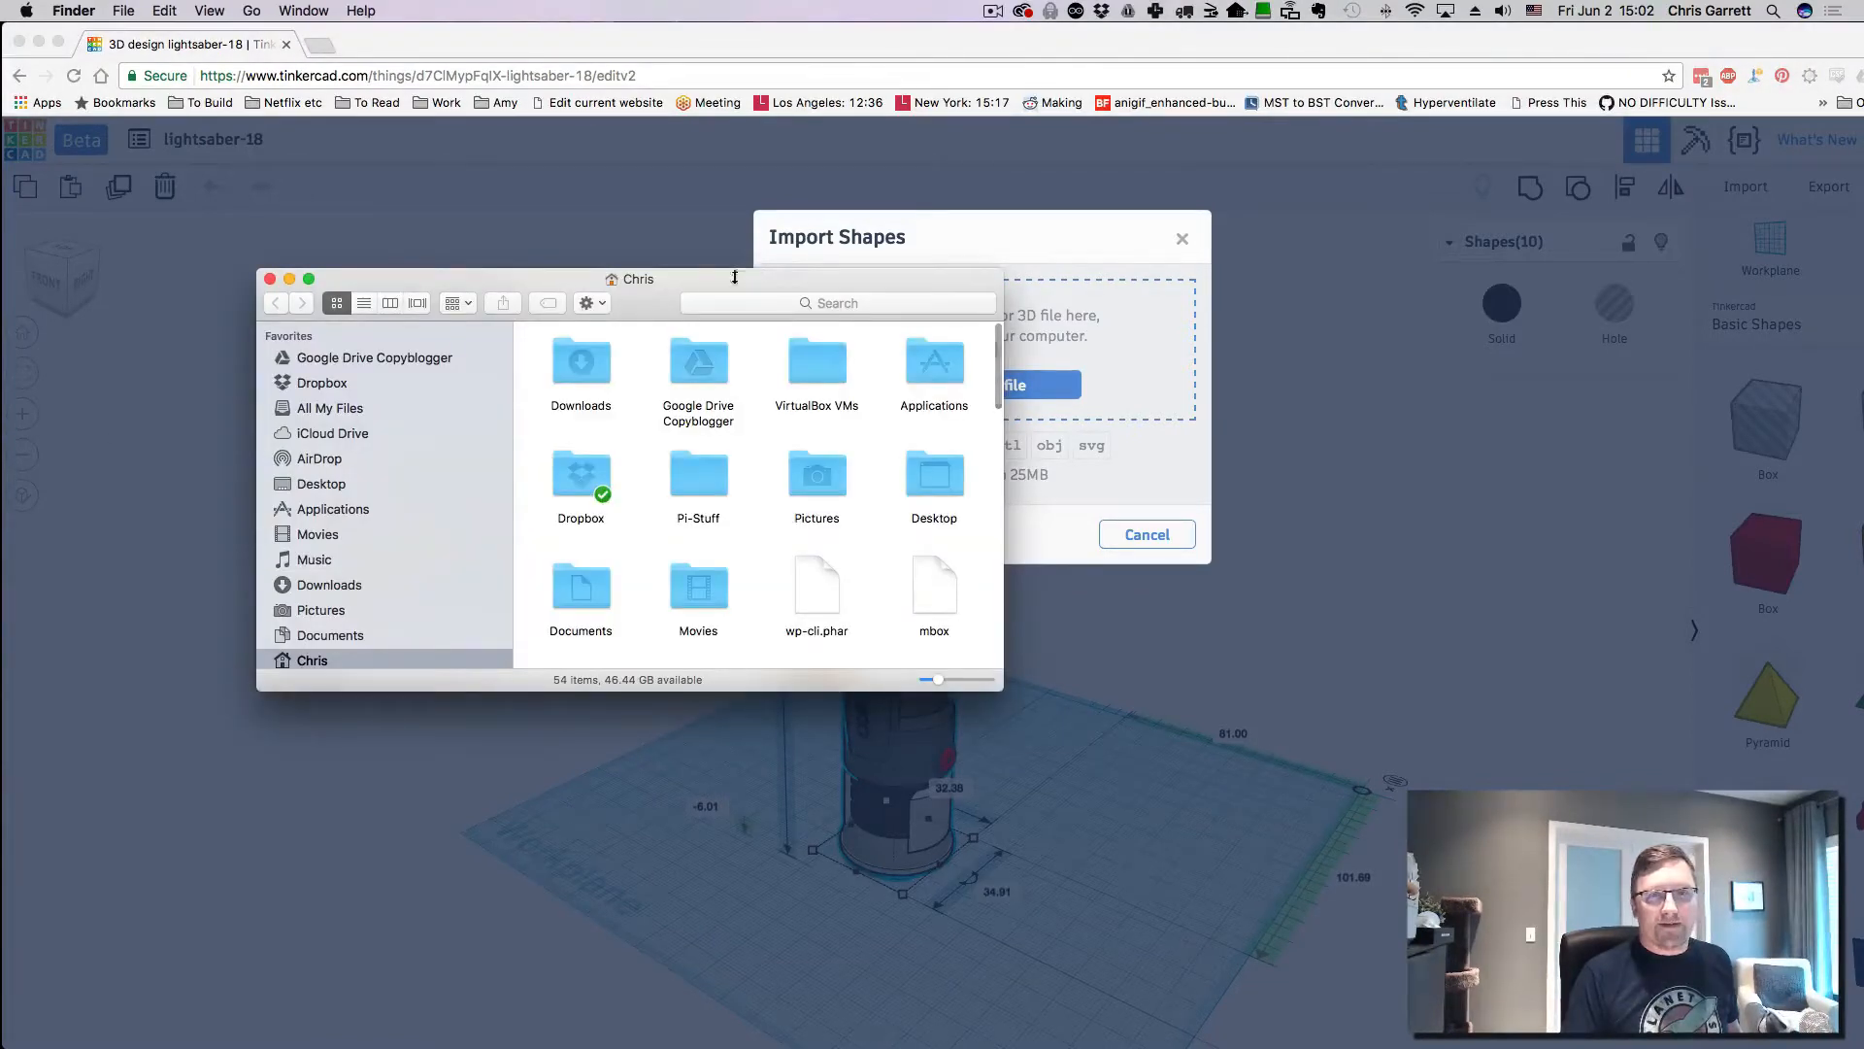
# - Show Dropbox as a name-sorted list and browse to 3D Models > StormTrooper_Resculpt > files
pyautogui.click(333, 381)
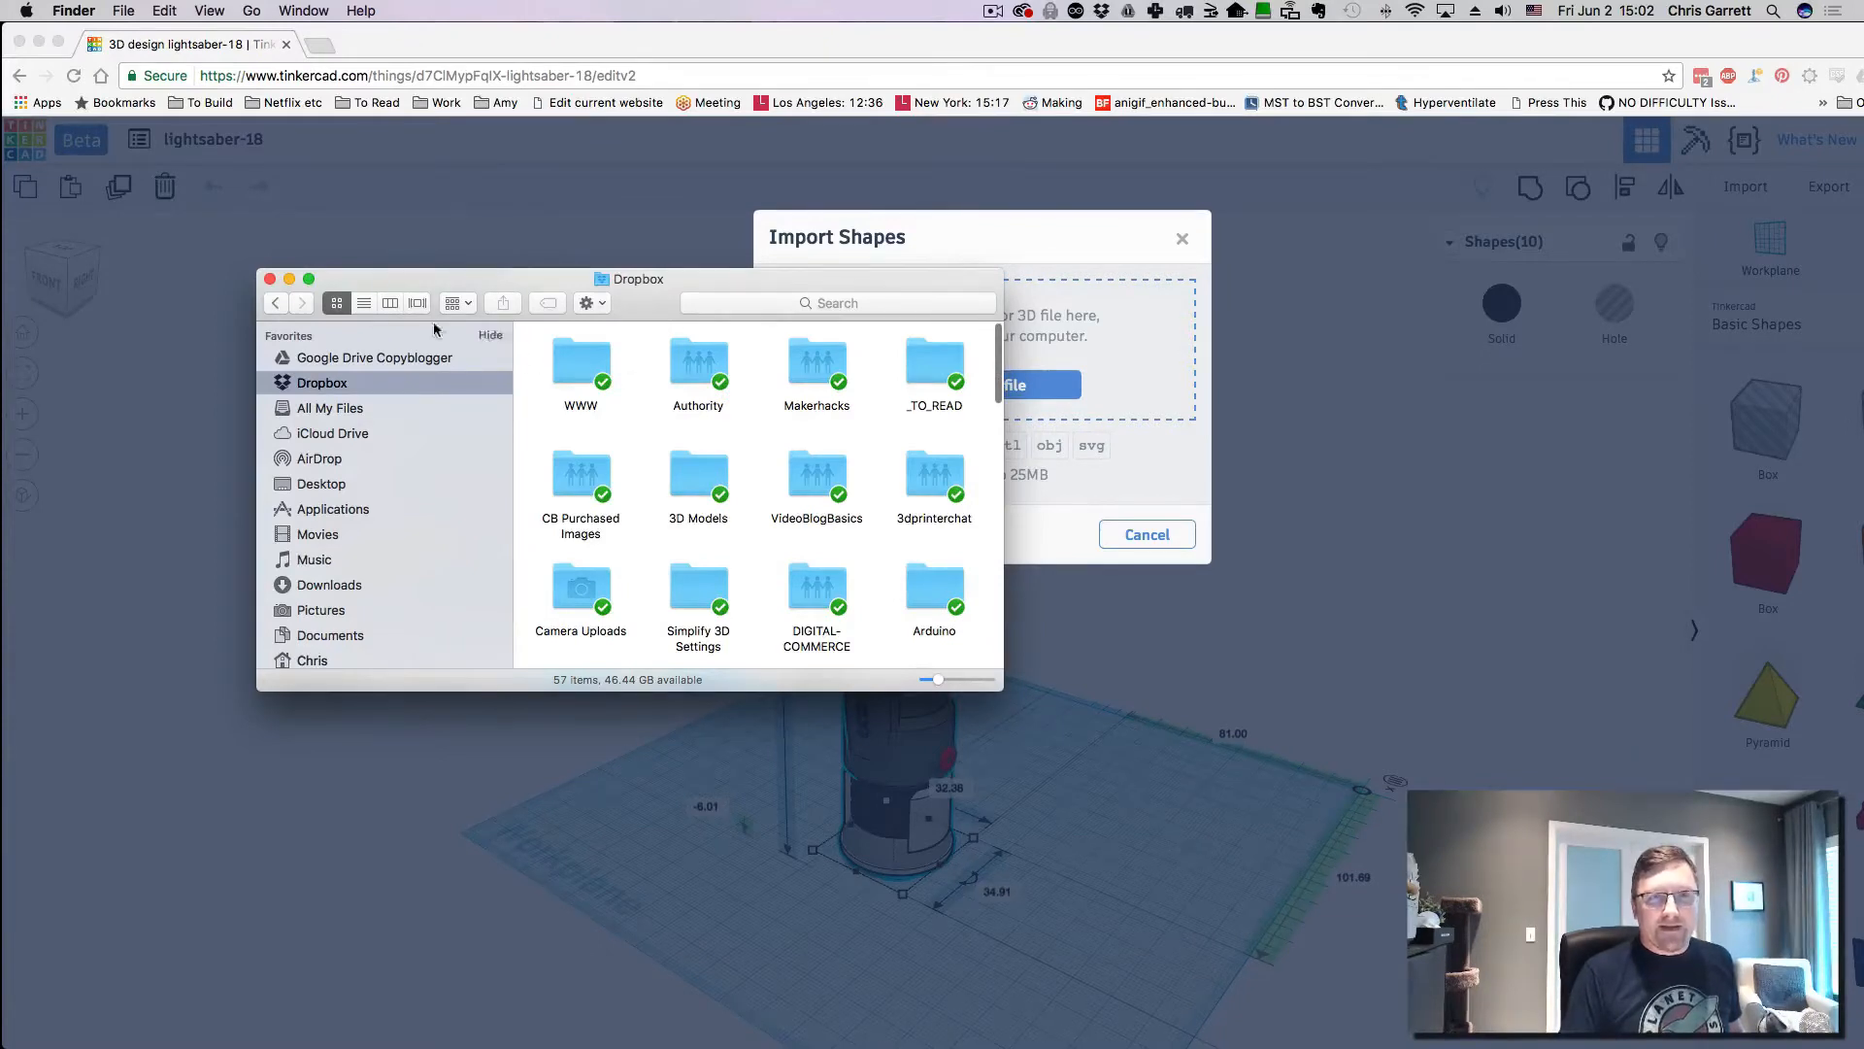
pyautogui.click(365, 303)
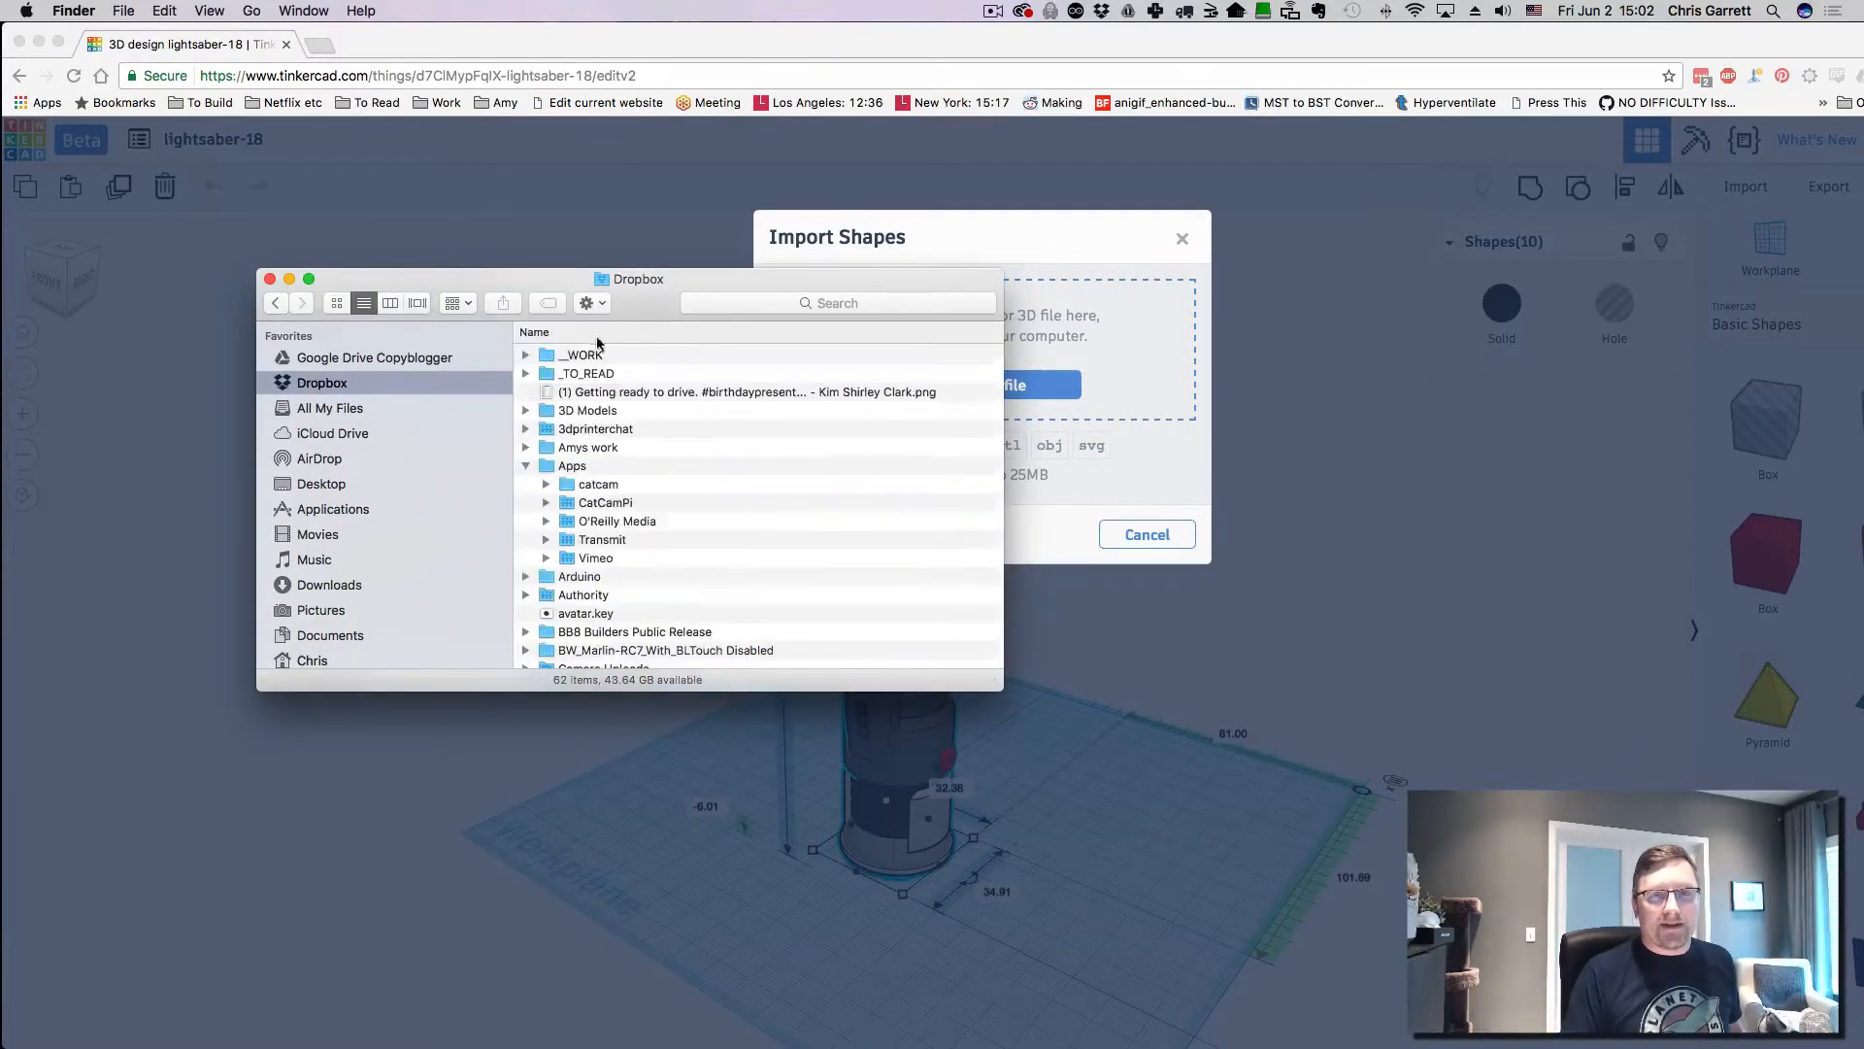
pyautogui.click(558, 333)
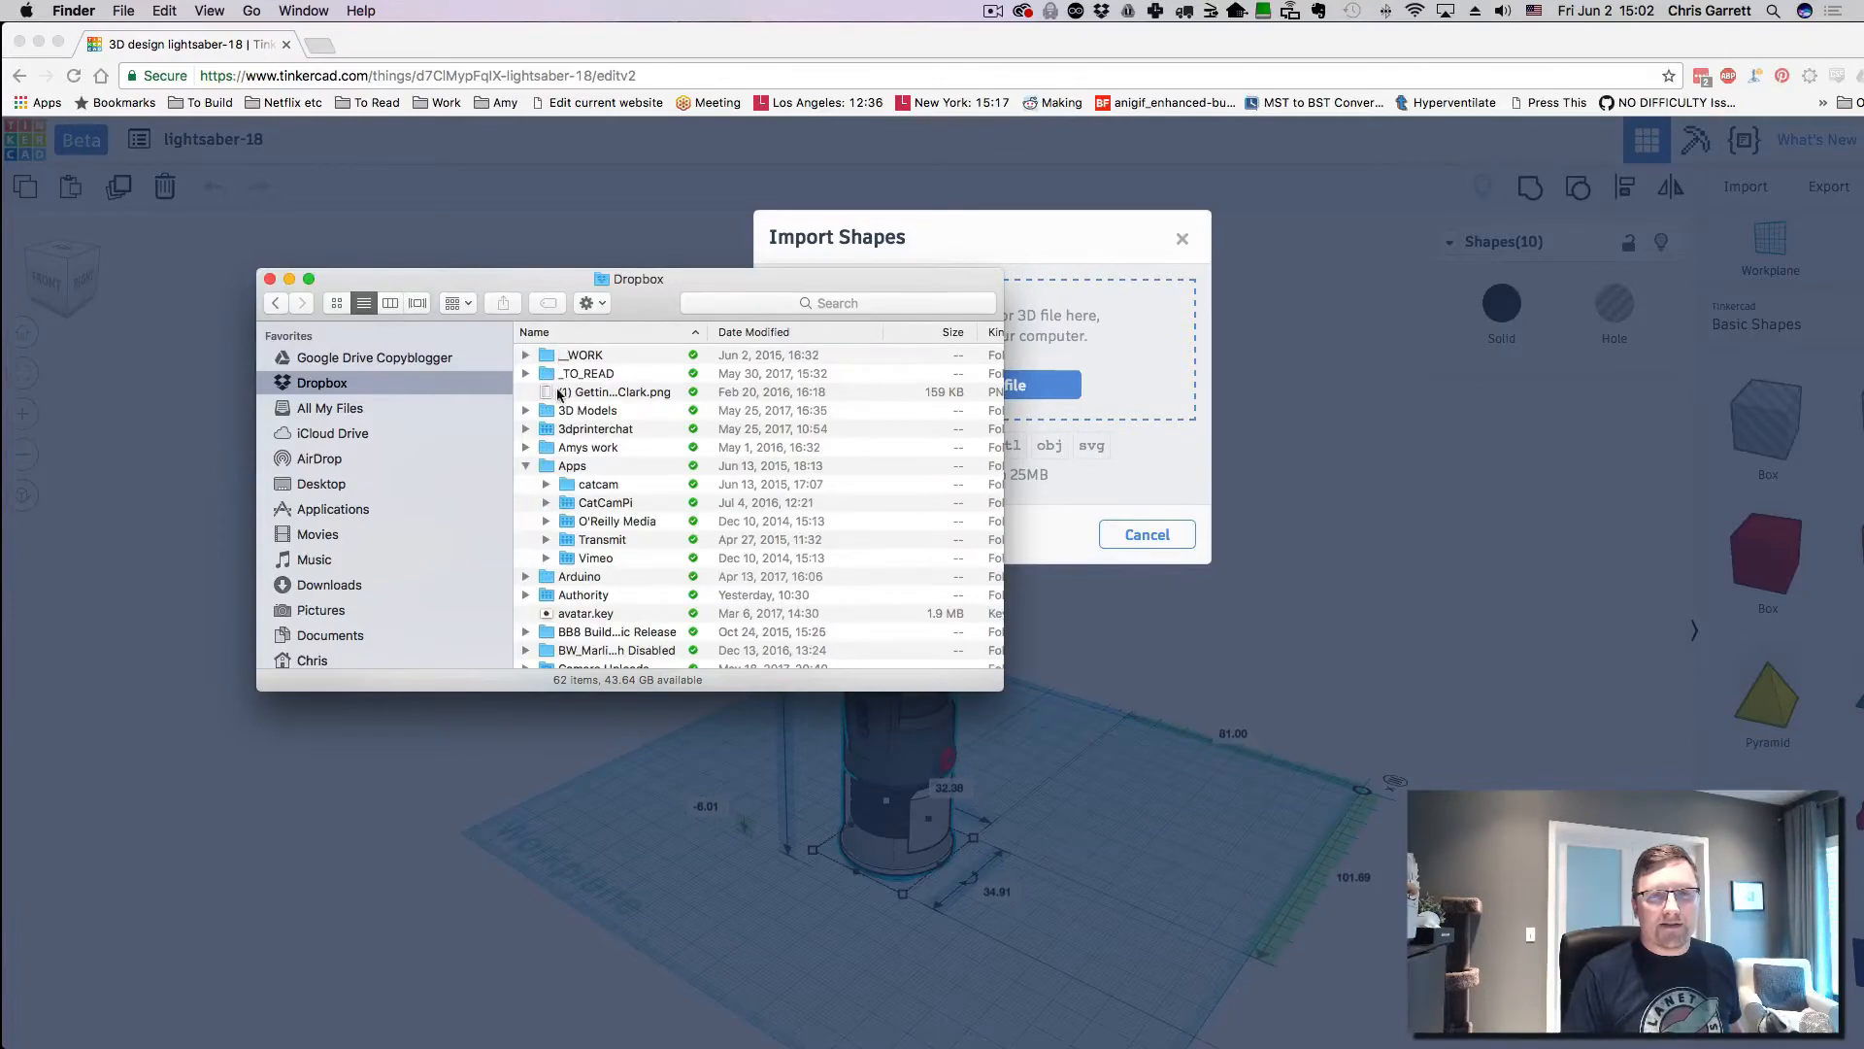
pyautogui.doubleClick(548, 412)
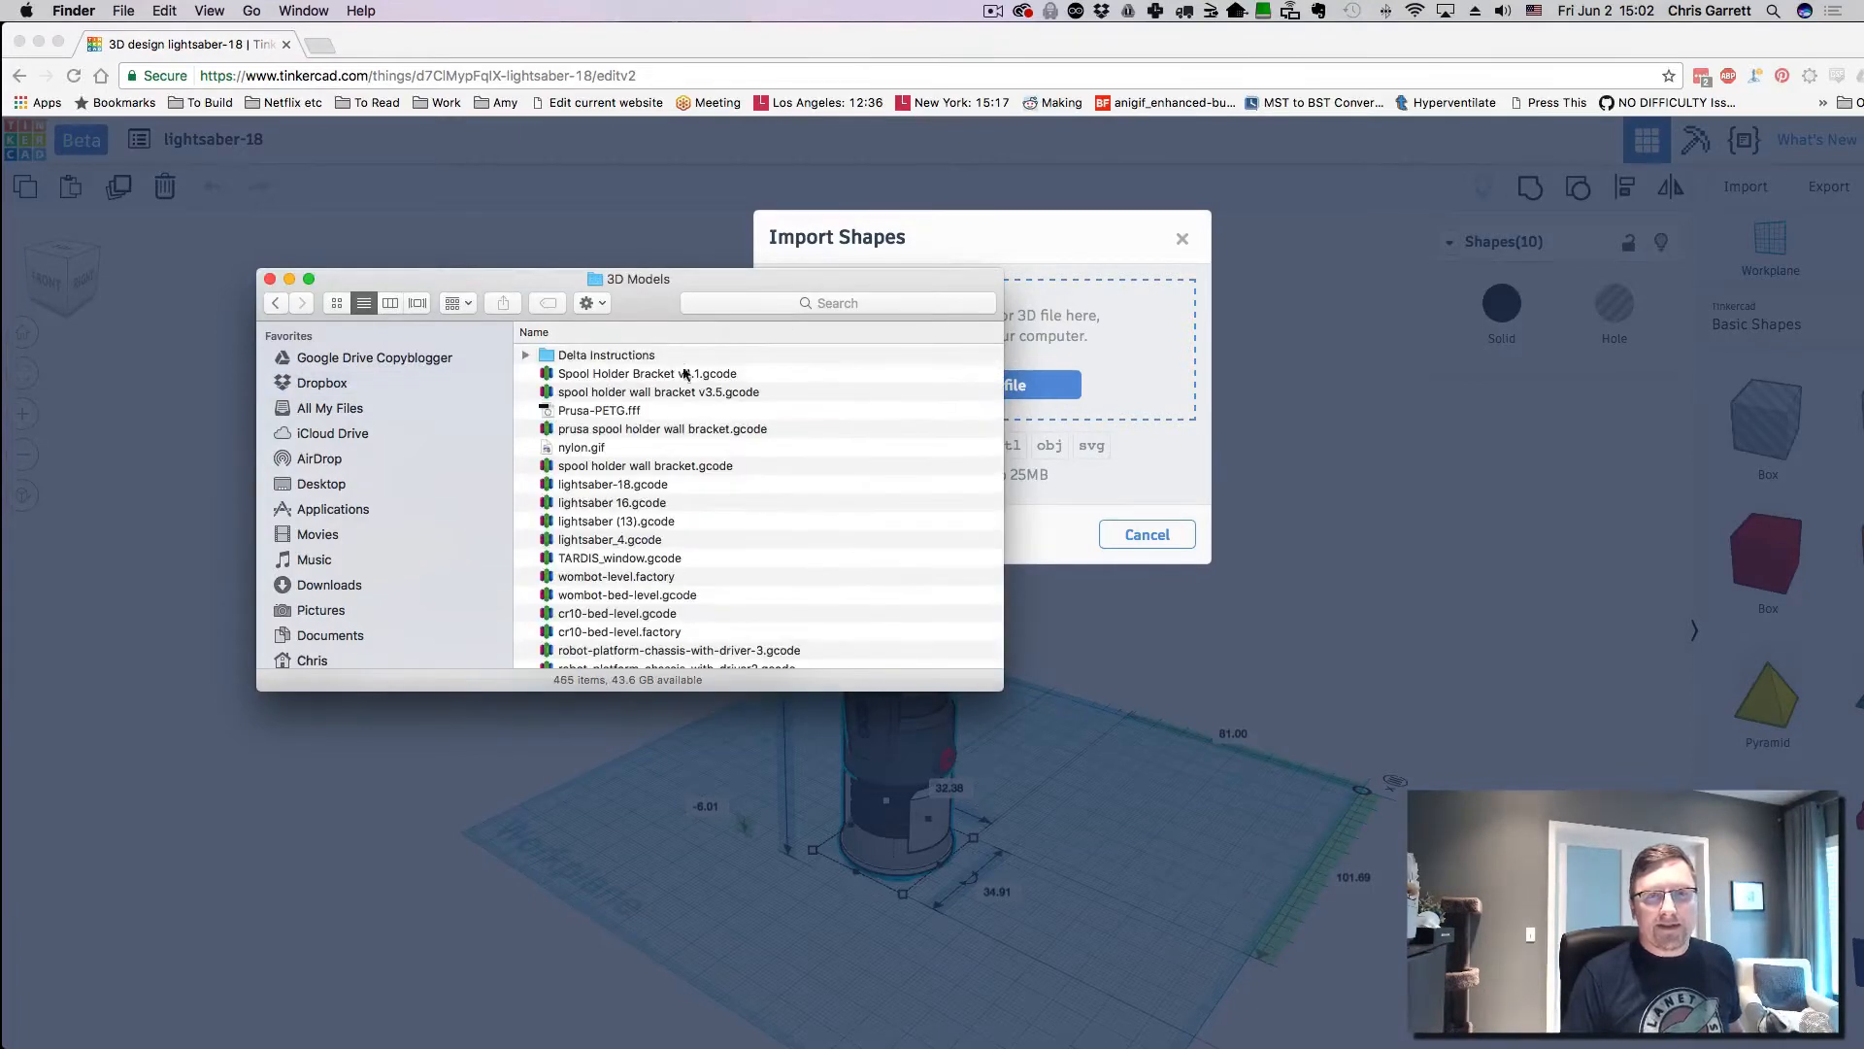
pyautogui.scroll(-5, 768, 453)
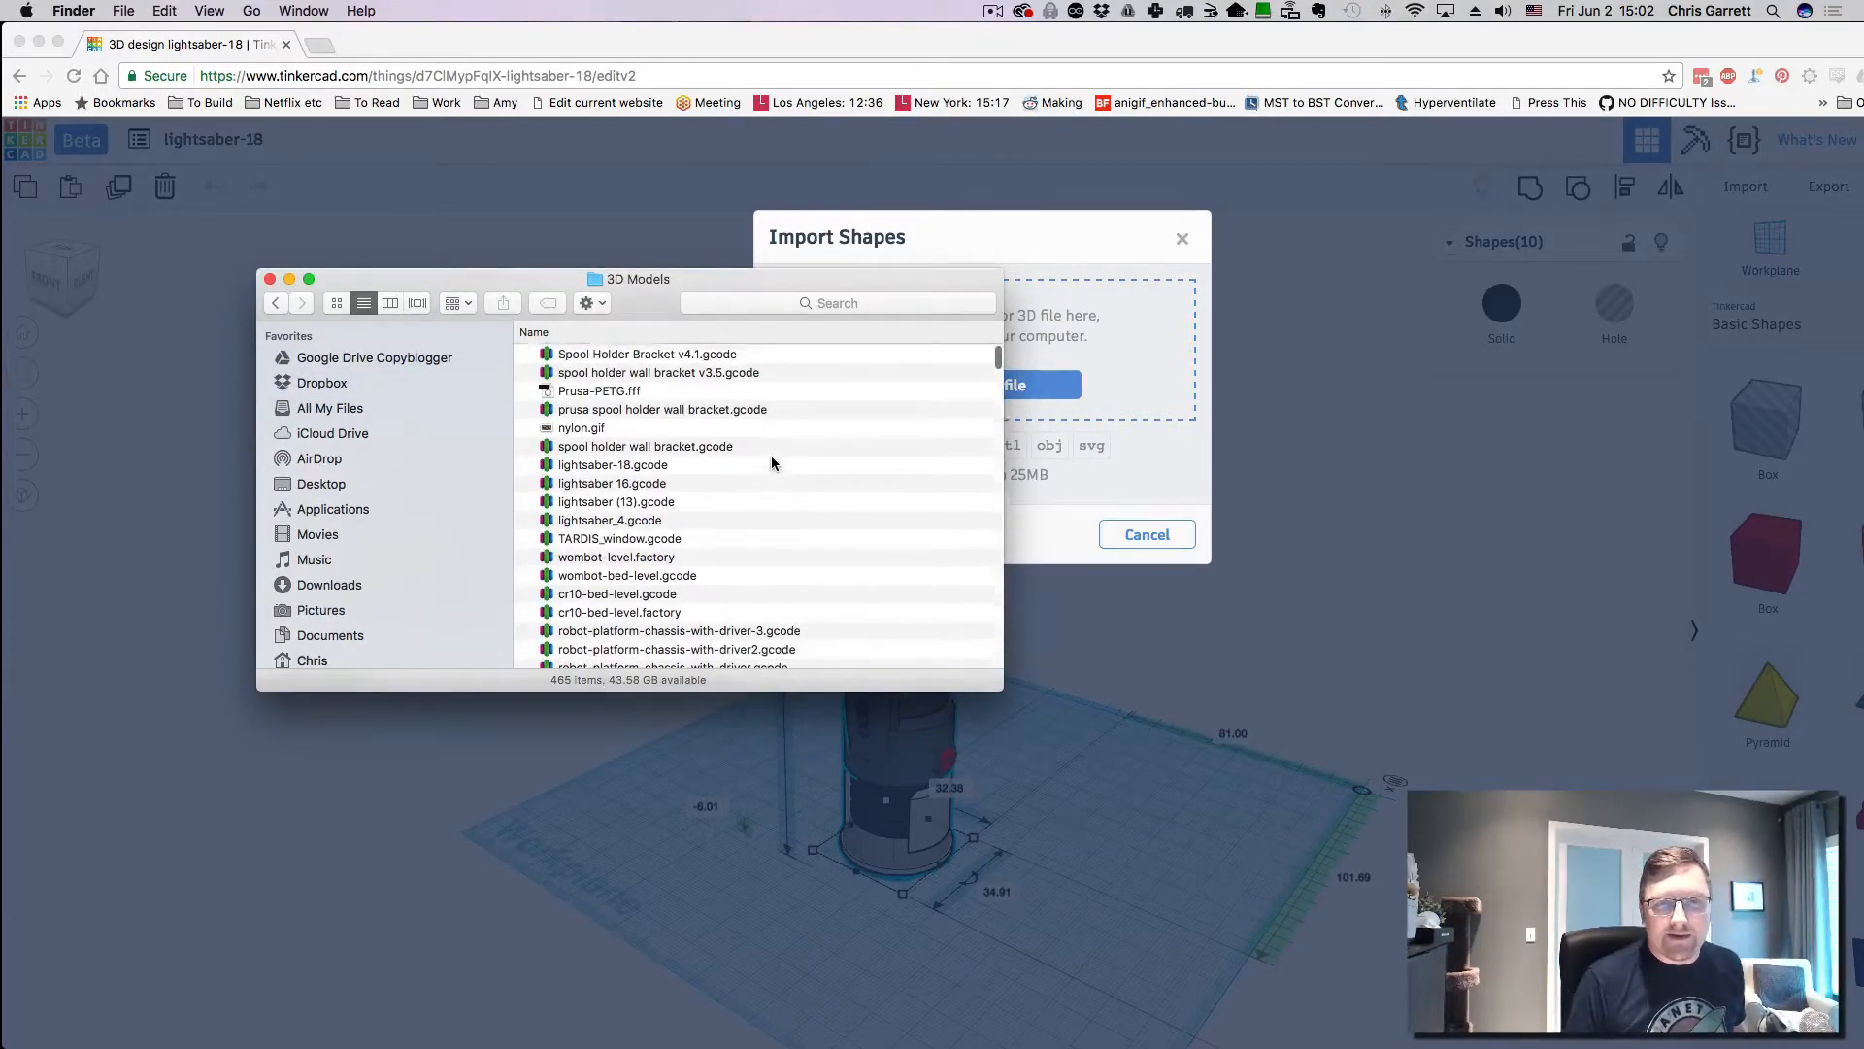
pyautogui.scroll(-15, 758, 453)
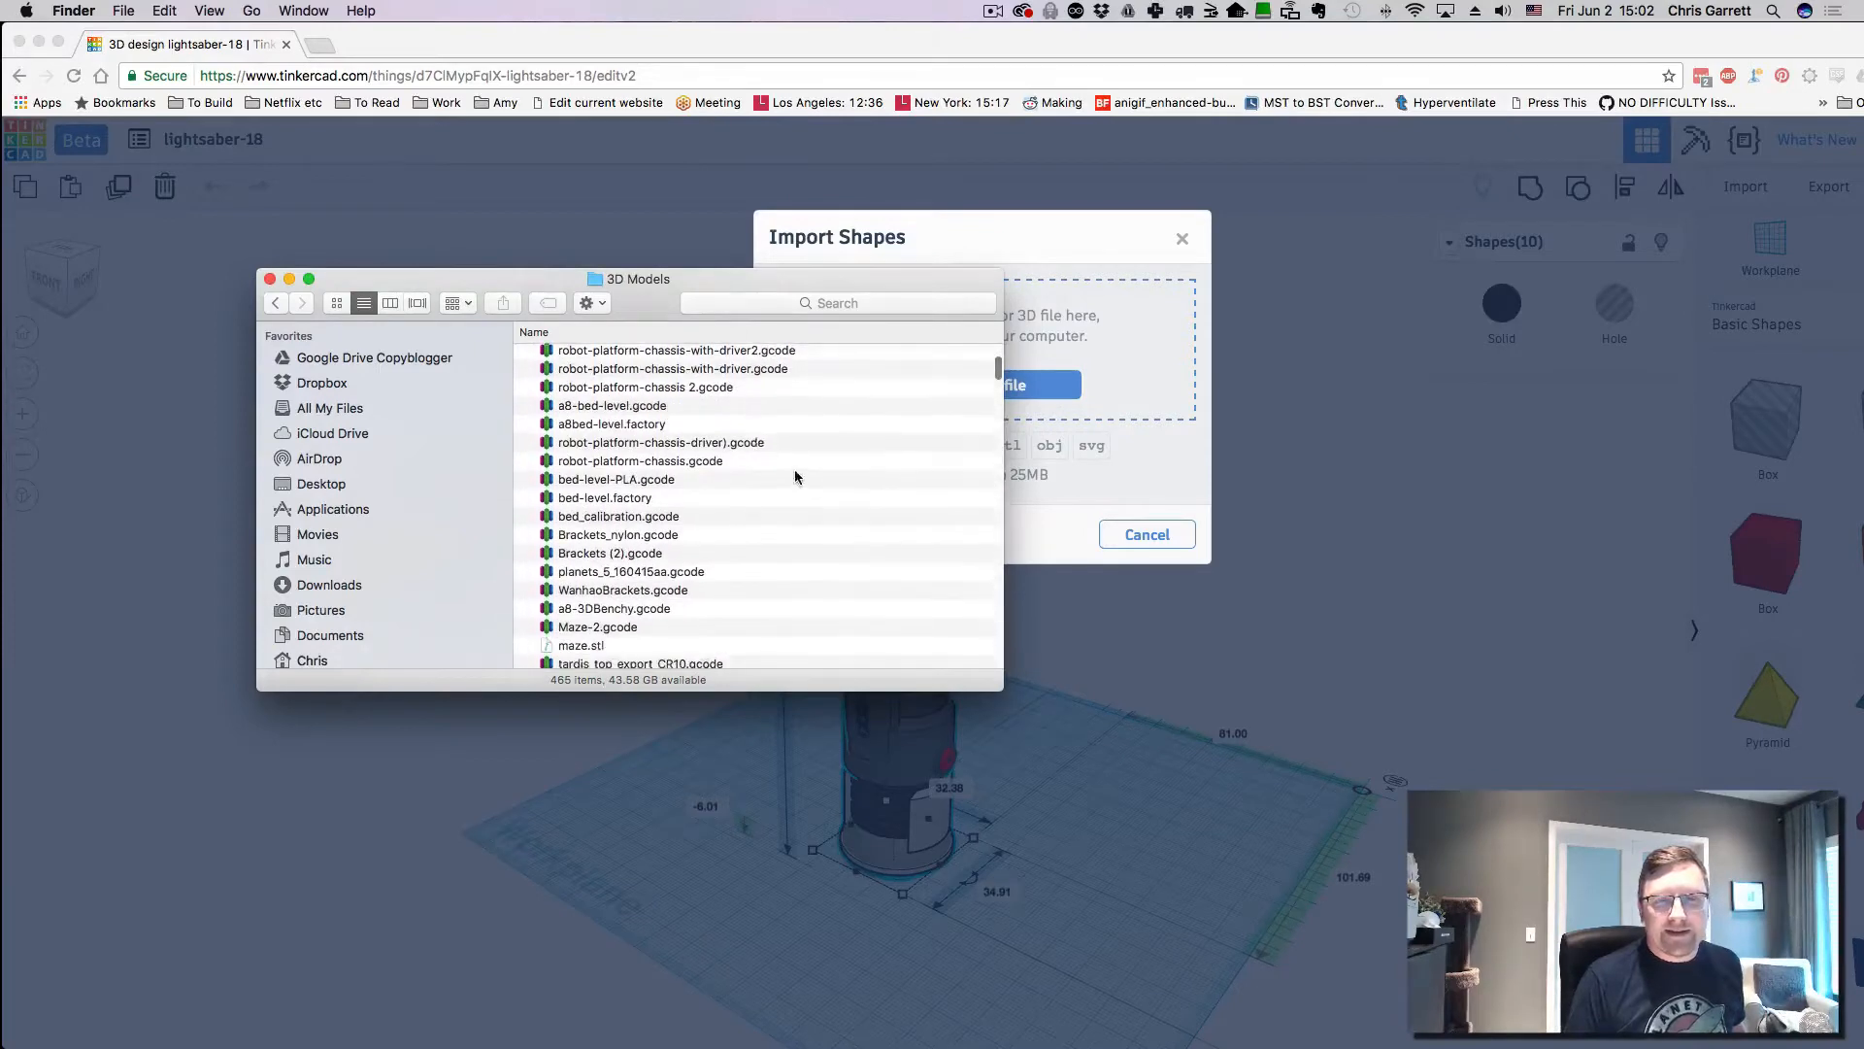
pyautogui.scroll(-10, 796, 476)
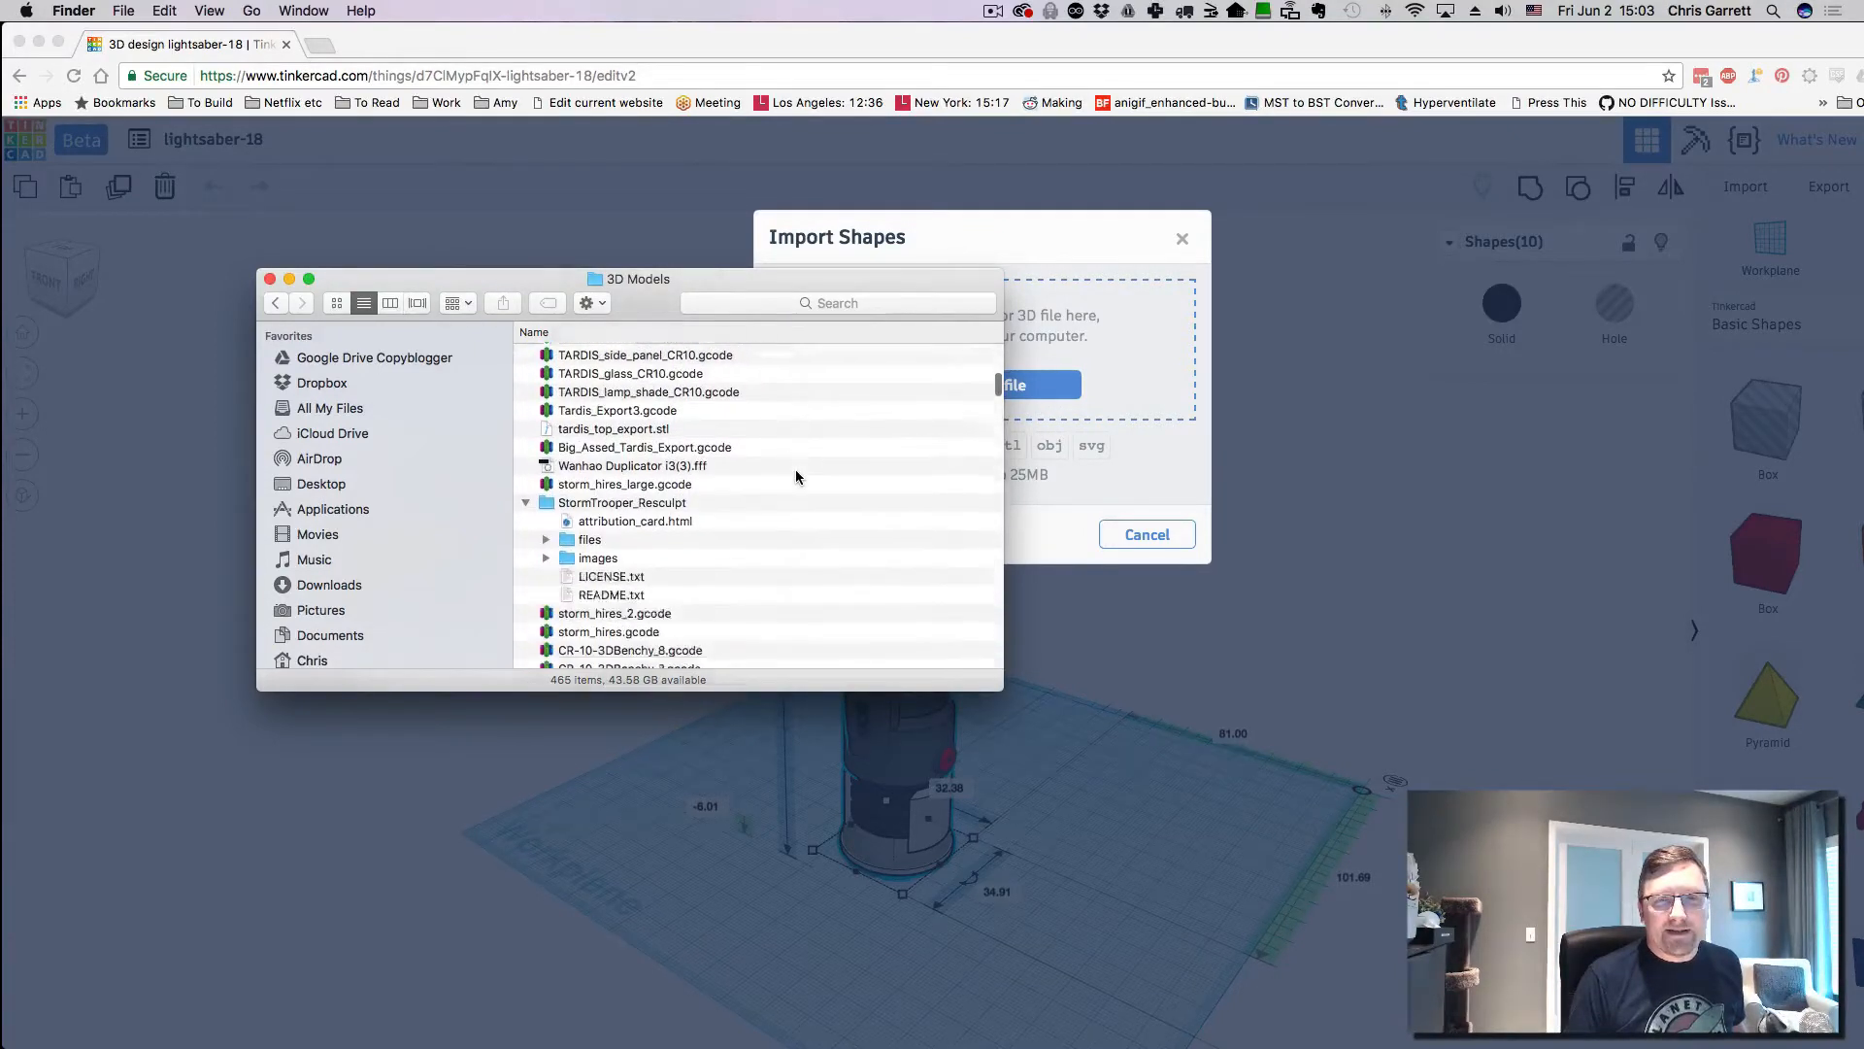
pyautogui.scroll(-1, 796, 475)
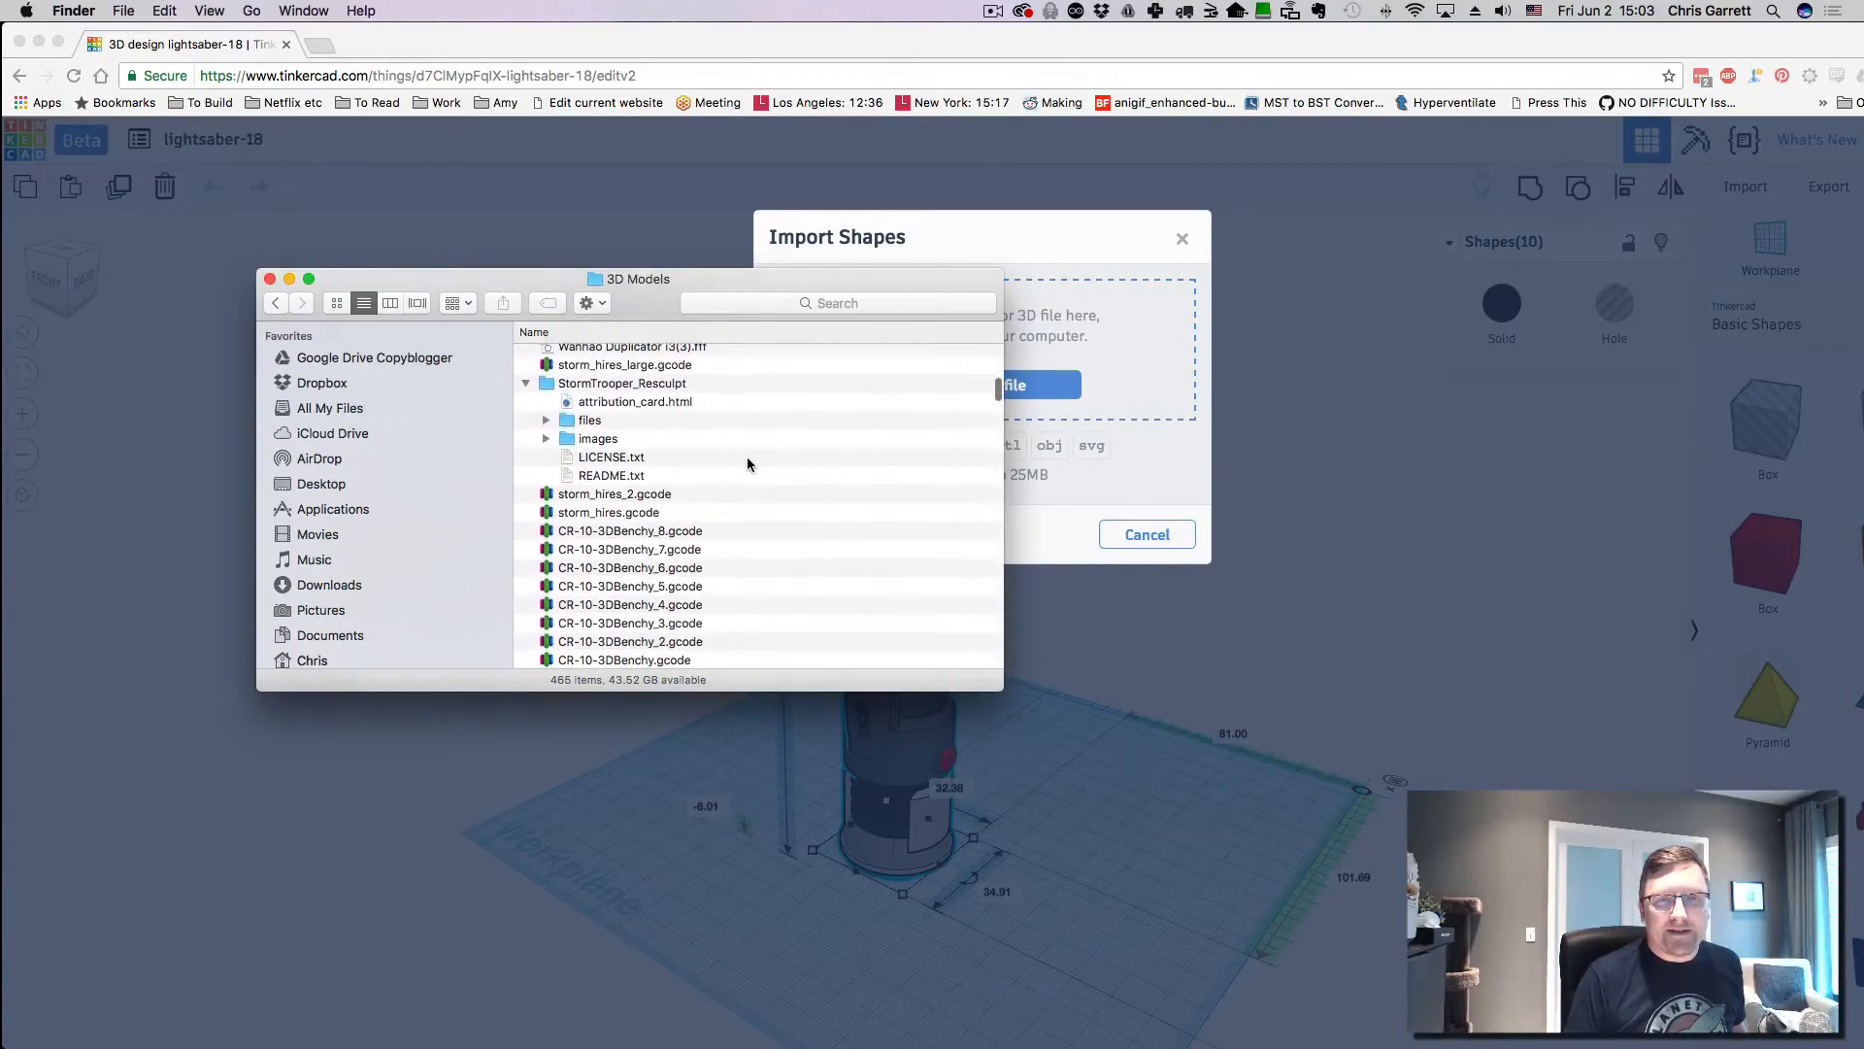
pyautogui.doubleClick(561, 420)
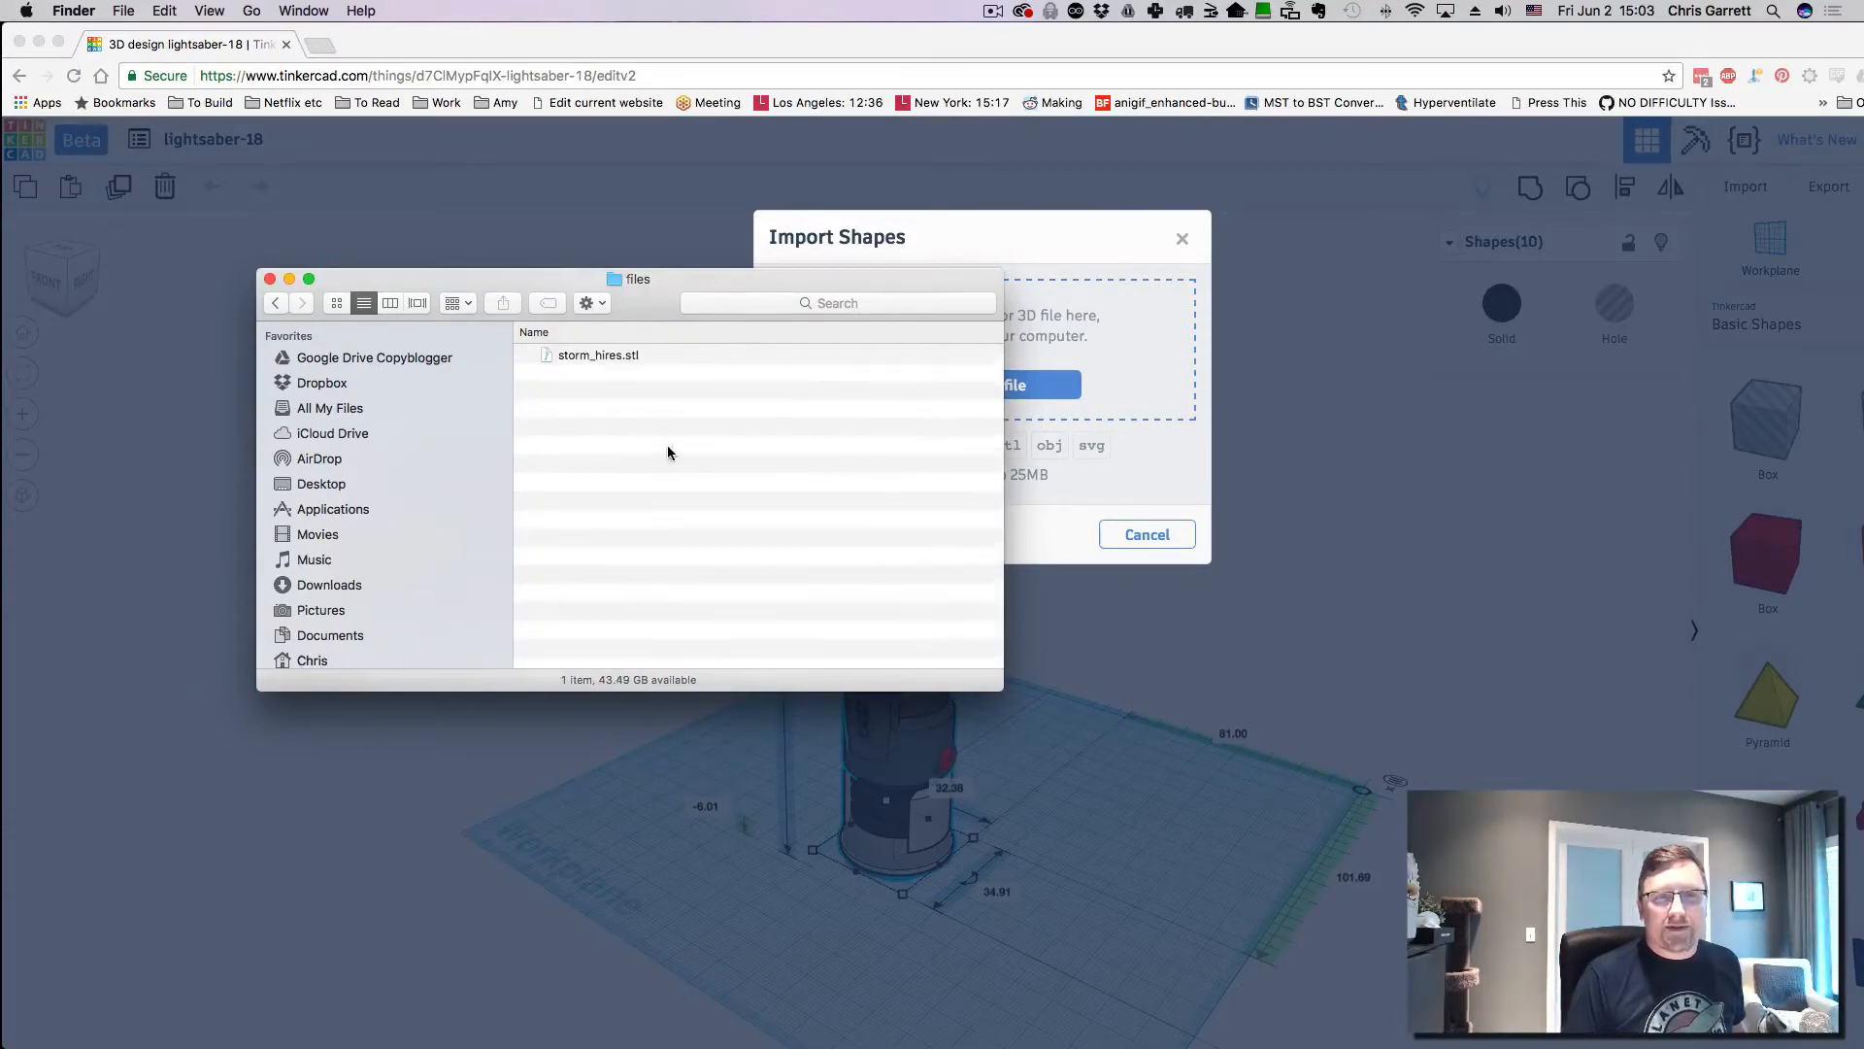
# - Drag storm_hires.stl onto Tinkercad's Import Shapes drop zone
pyautogui.click(618, 356)
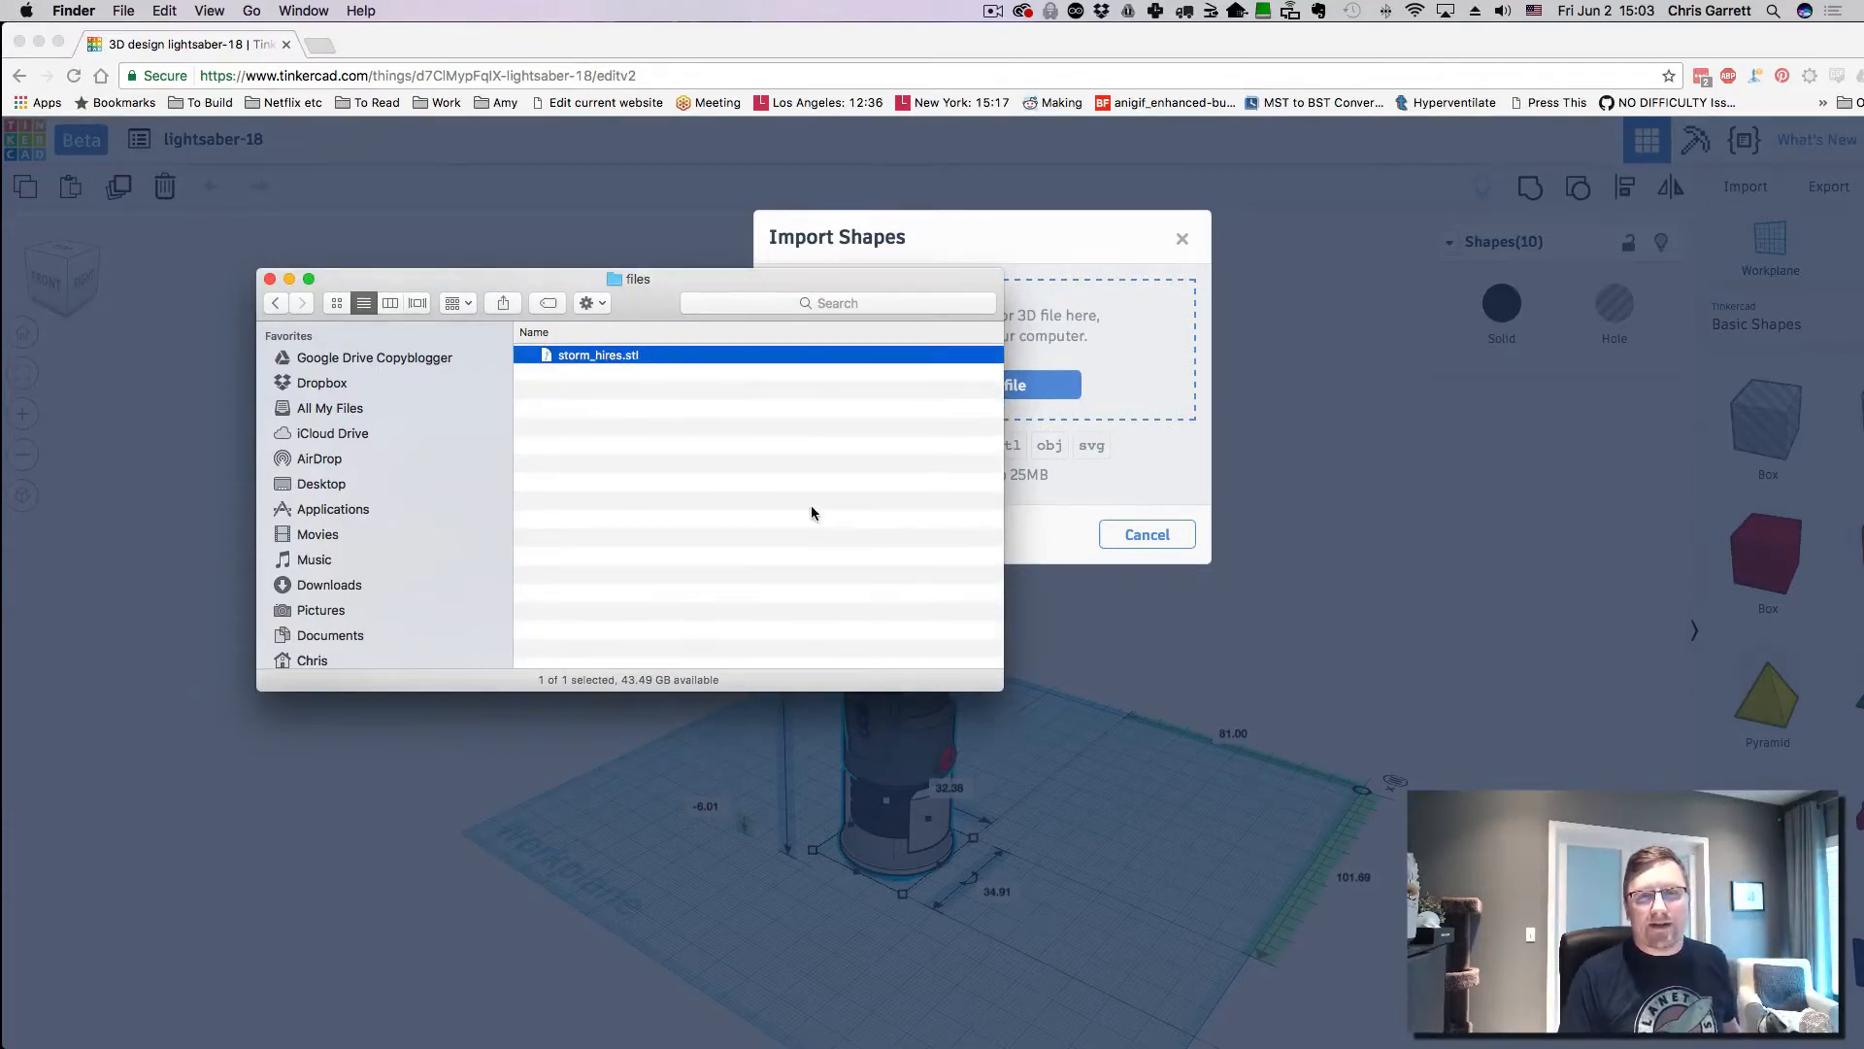
pyautogui.click(670, 278)
pyautogui.moveTo(619, 356); pyautogui.dragTo(1140, 367)
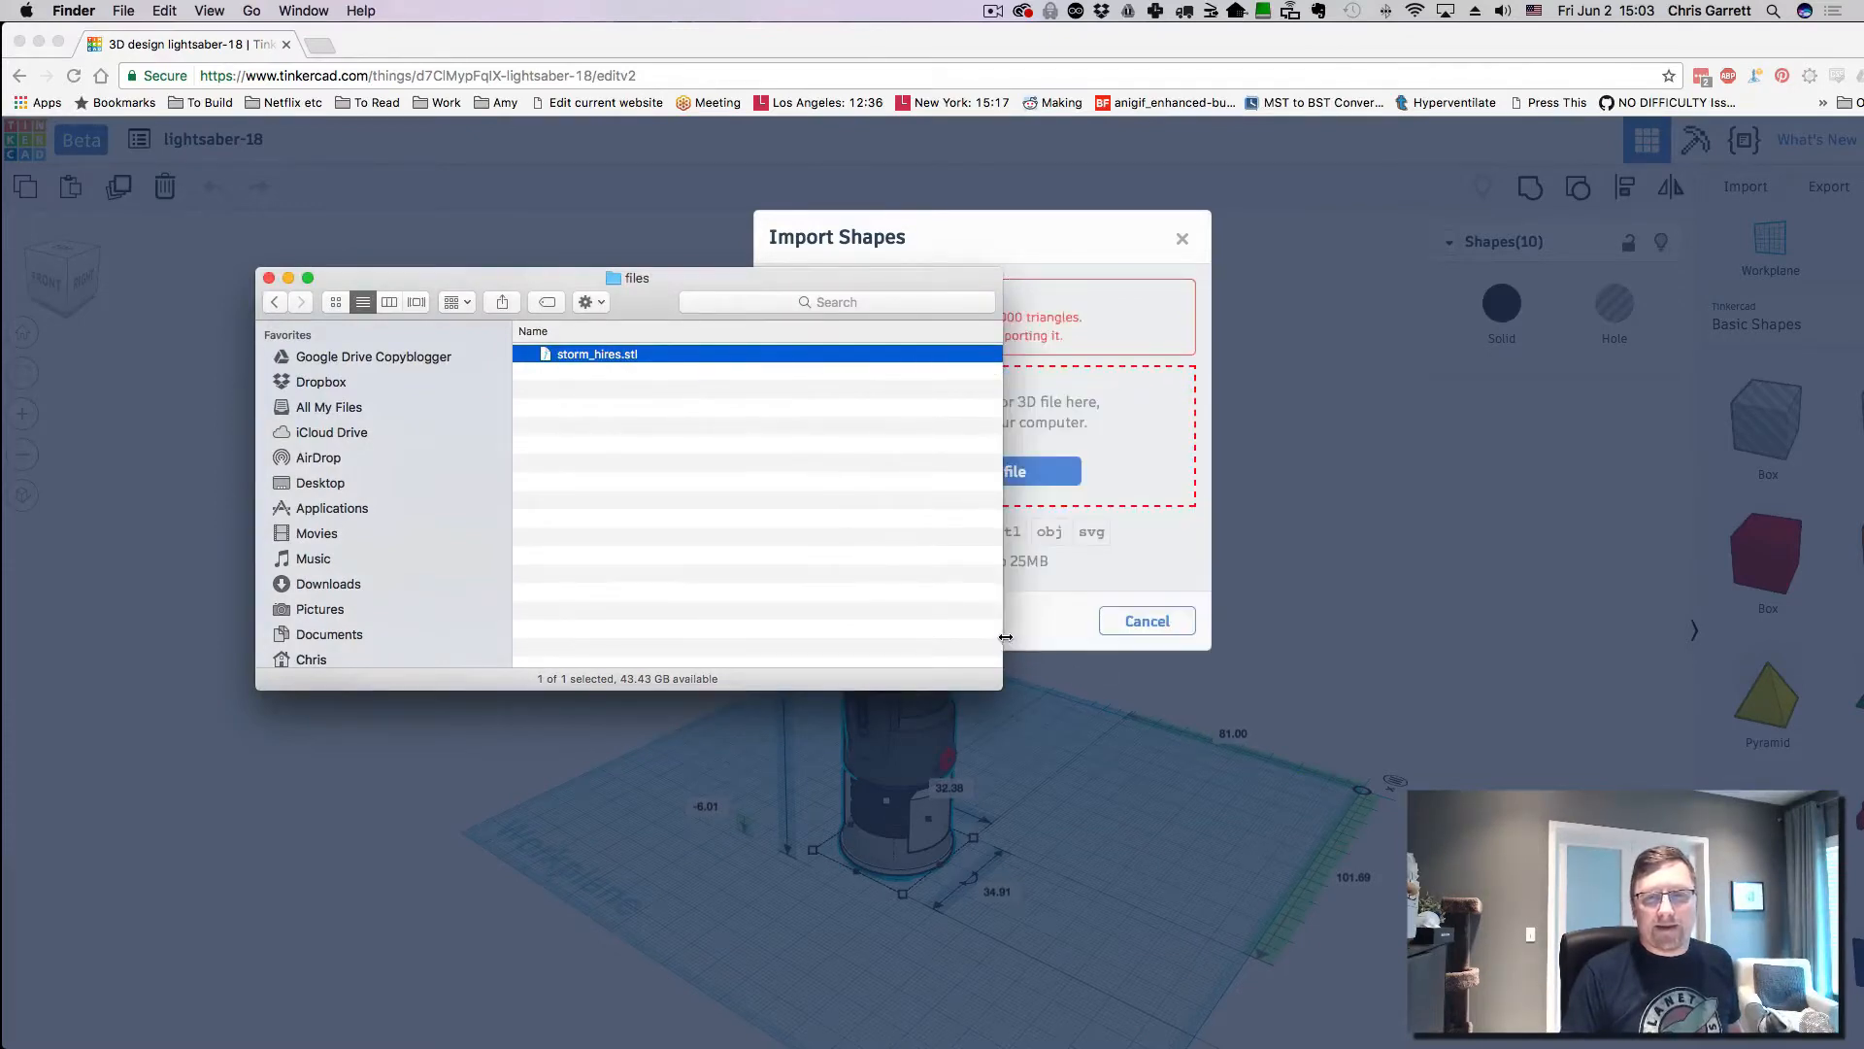
# - Widen Finder, close the file preview, reveal the 300,000-triangle rejection, and return to Dropbox
pyautogui.moveTo(1004, 636); pyautogui.dragTo(1517, 667)
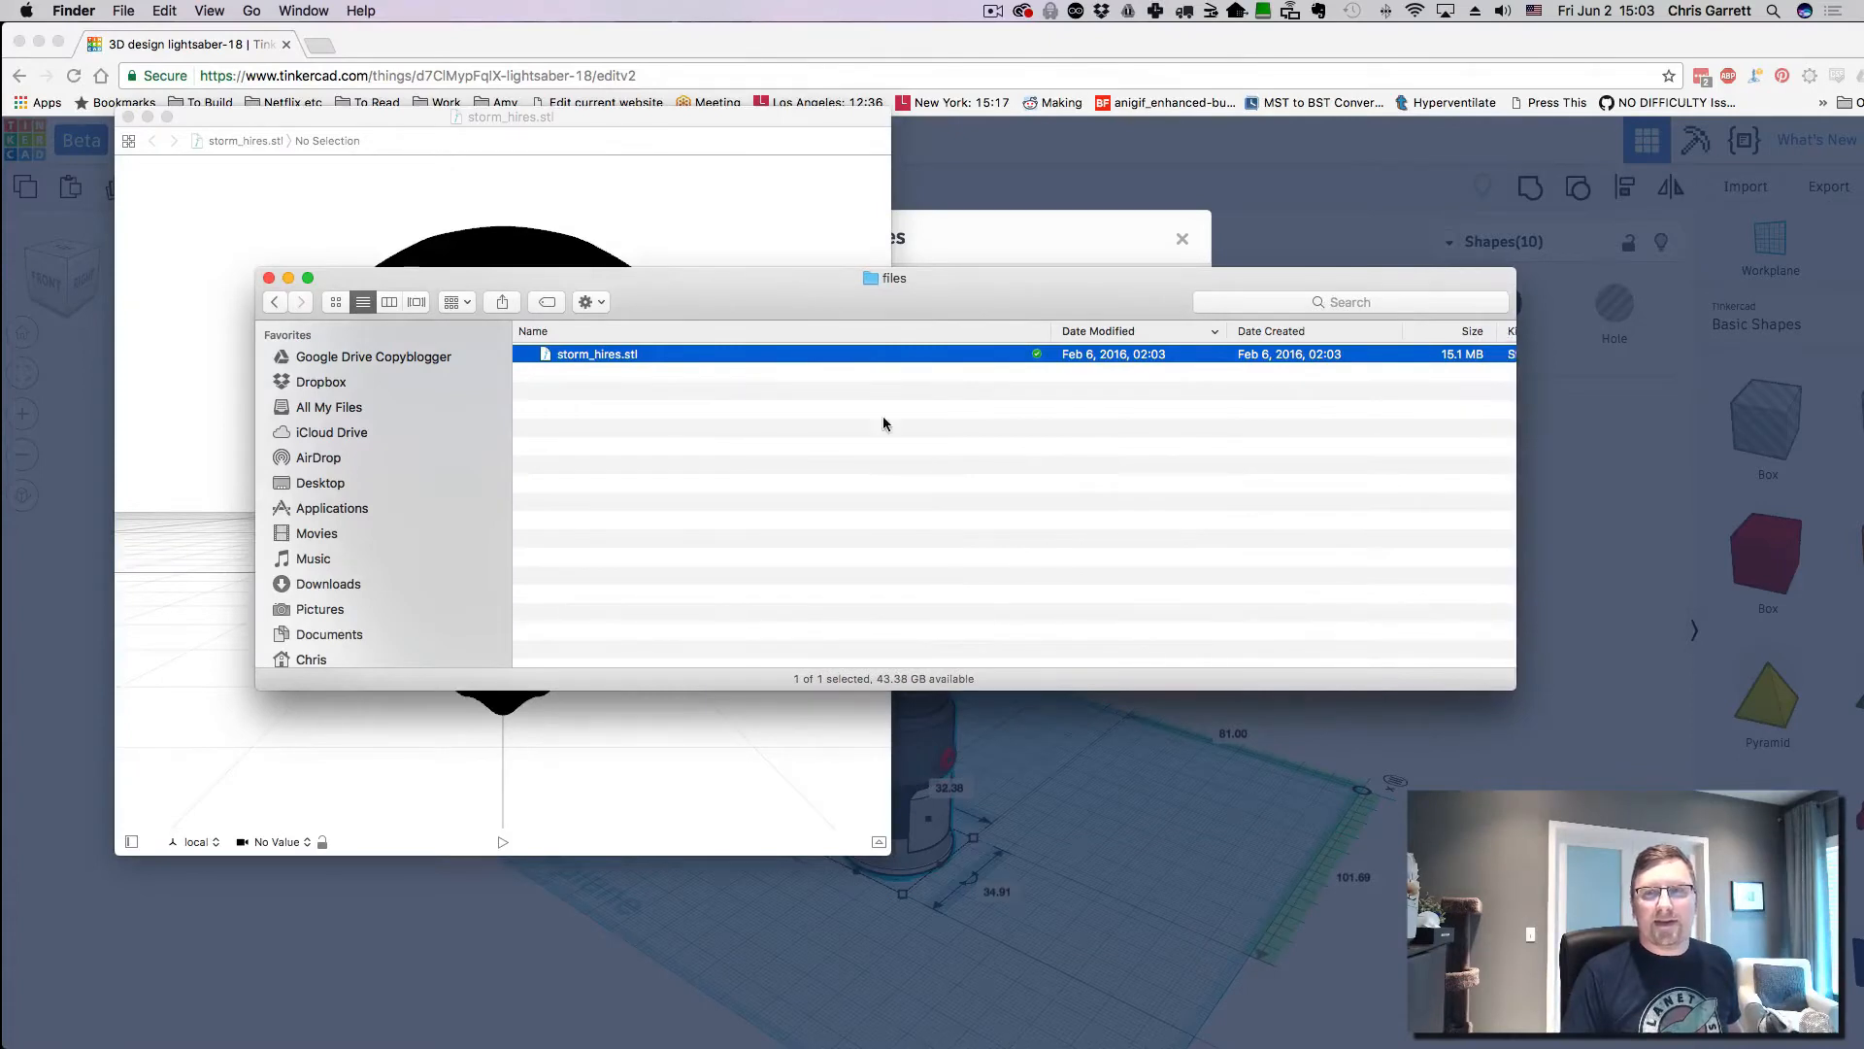
pyautogui.click(446, 191)
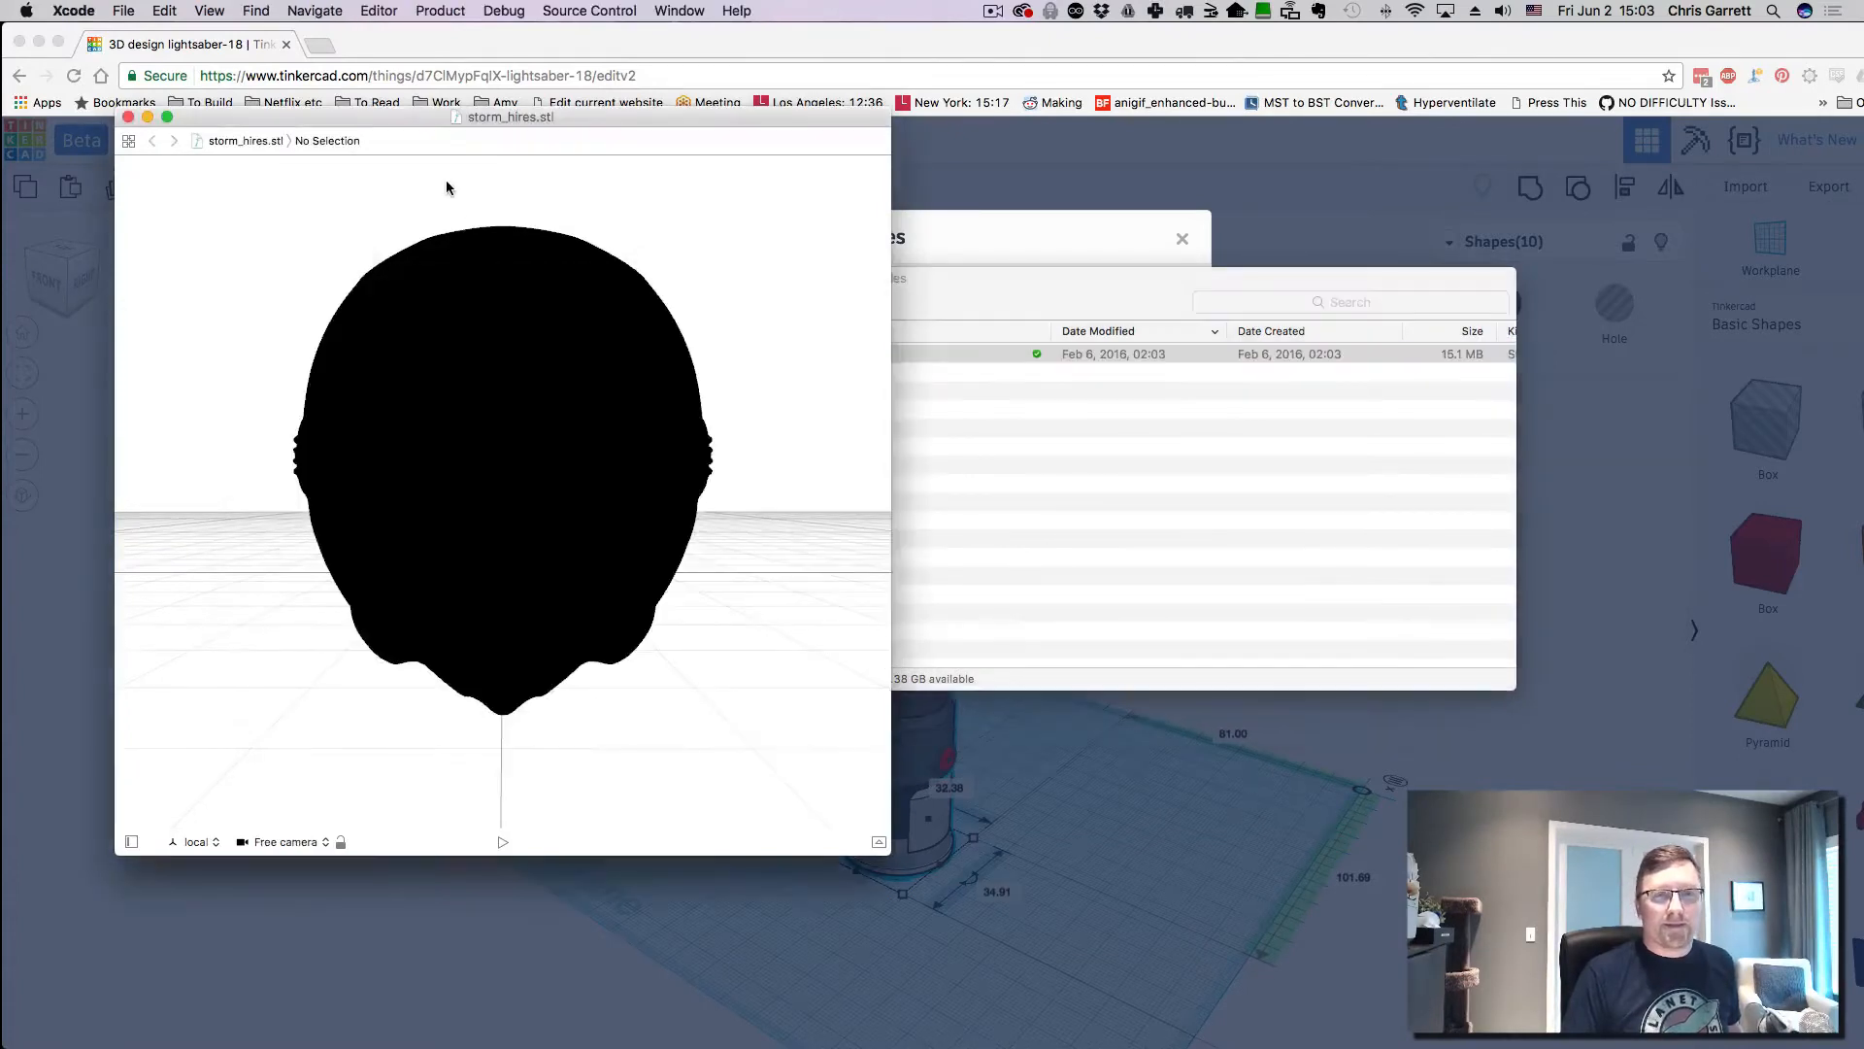
pyautogui.click(129, 117)
pyautogui.moveTo(982, 276); pyautogui.dragTo(980, 600)
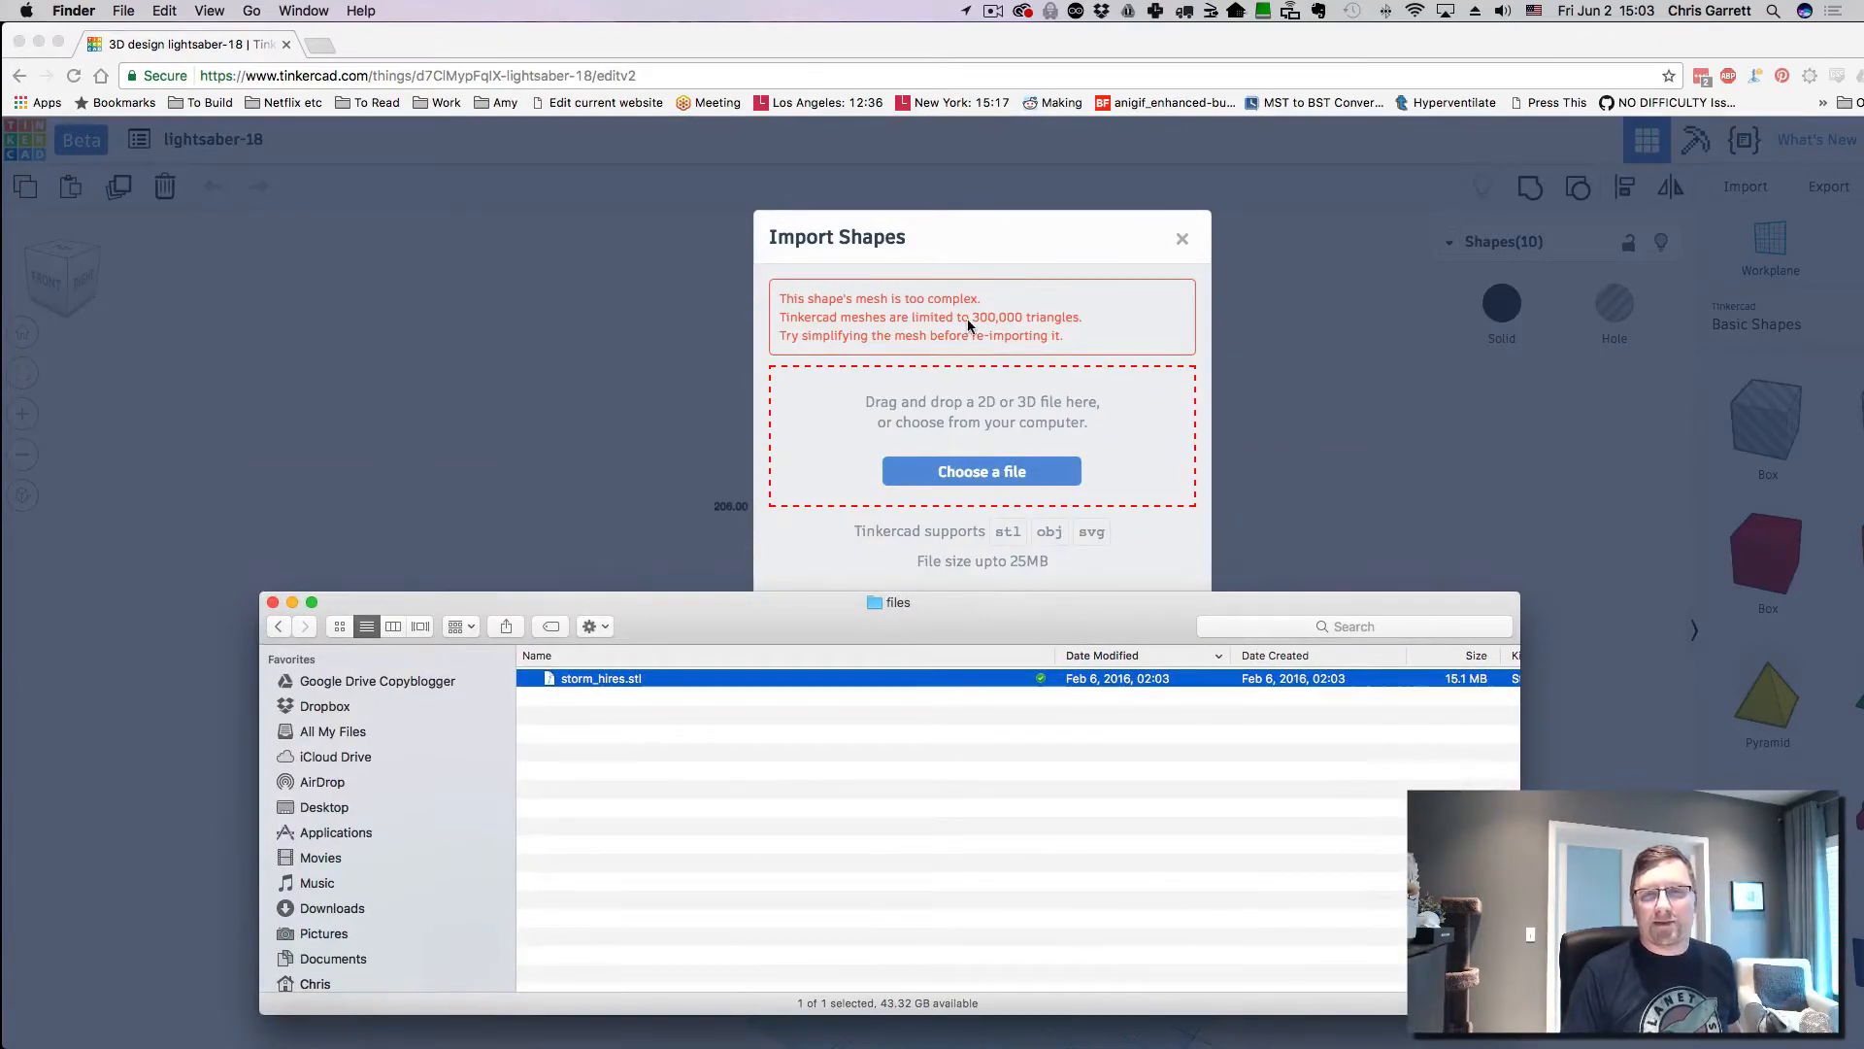
pyautogui.click(884, 803)
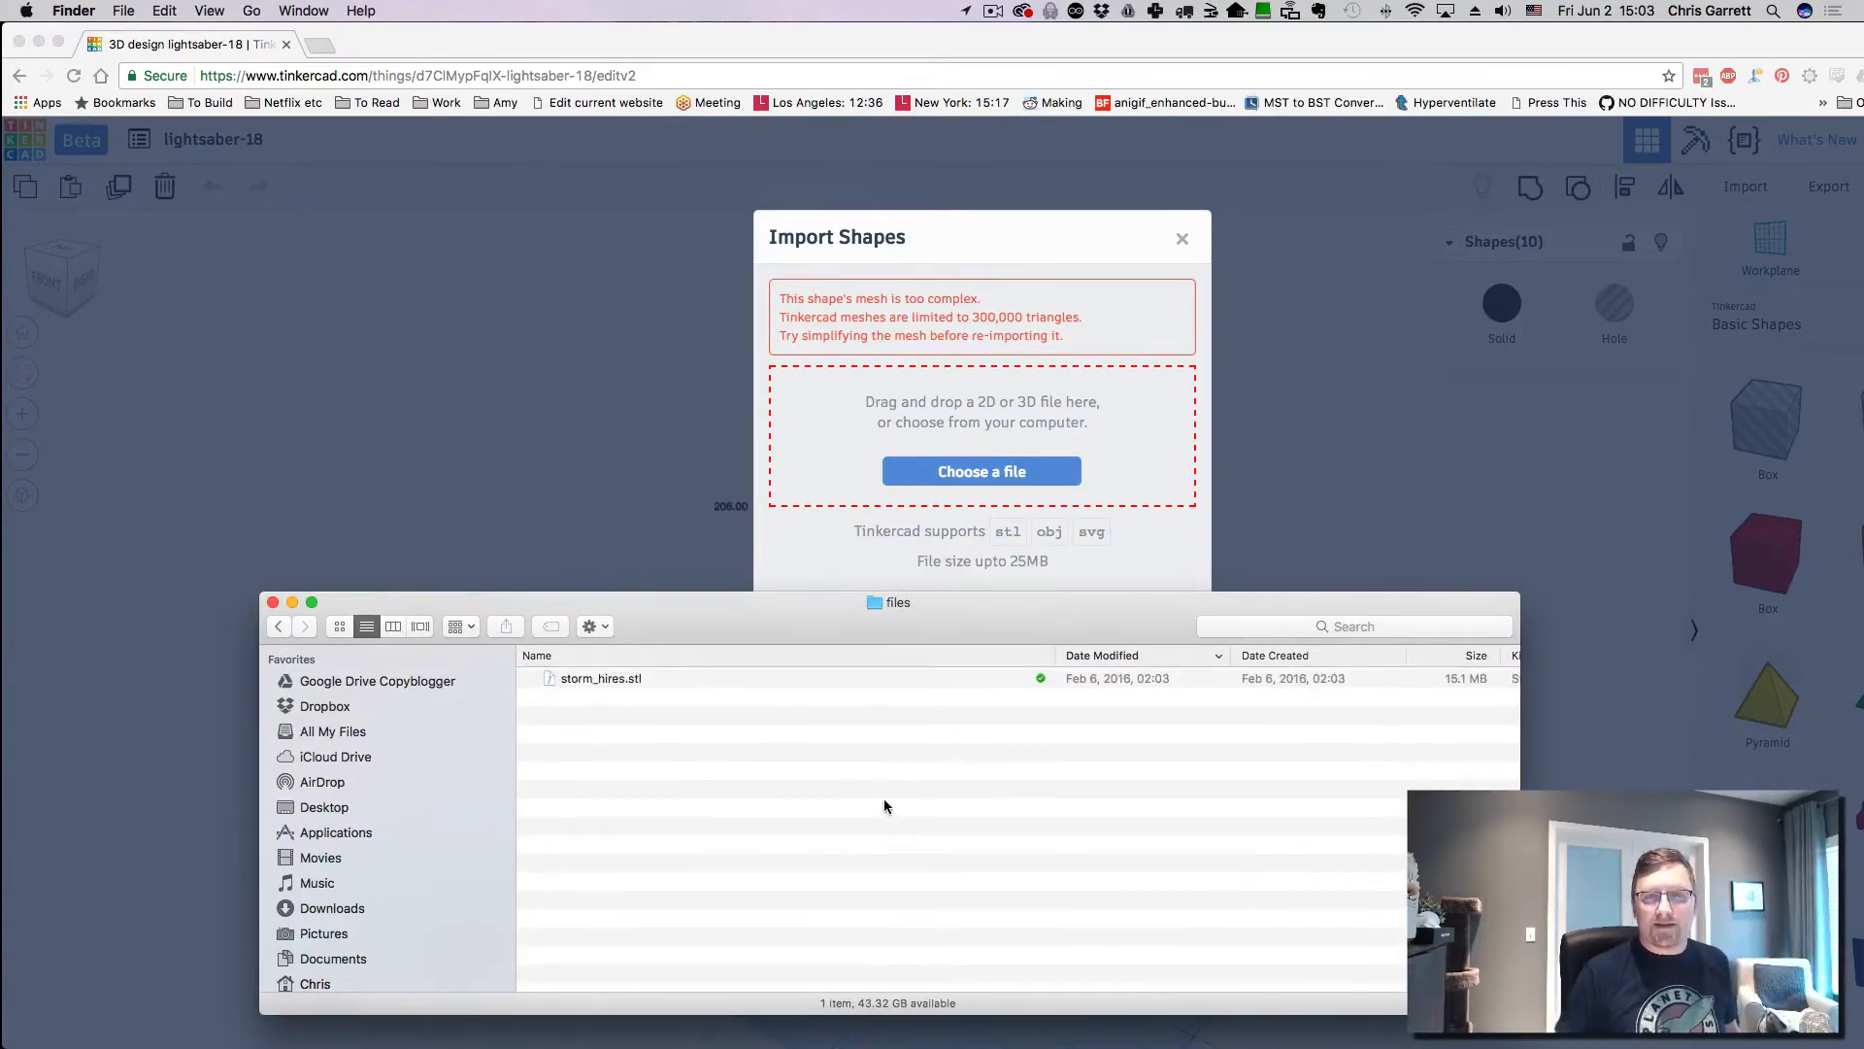
pyautogui.press('super+Up')
pyautogui.press('super+Up')
pyautogui.press('super+Up')
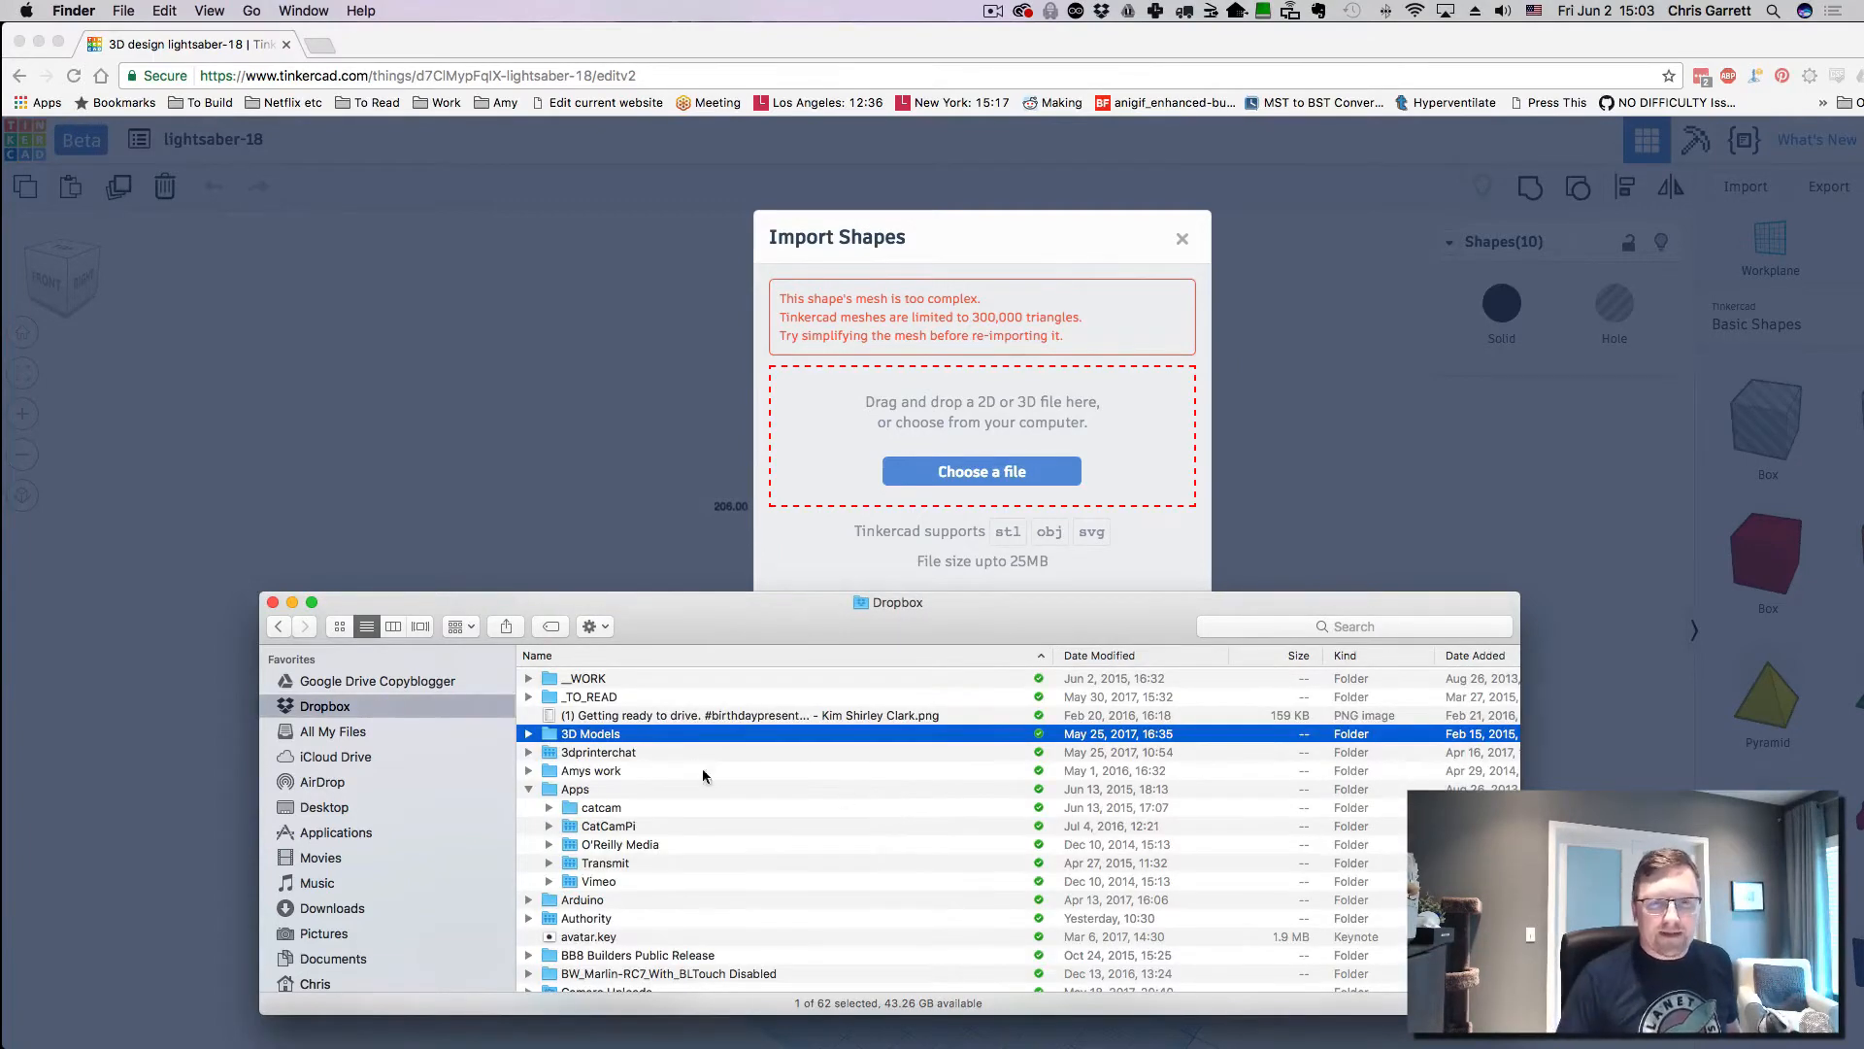
# - Reopen 3D Models, widen the window, and sort files by kind to group the STLs
pyautogui.doubleClick(555, 735)
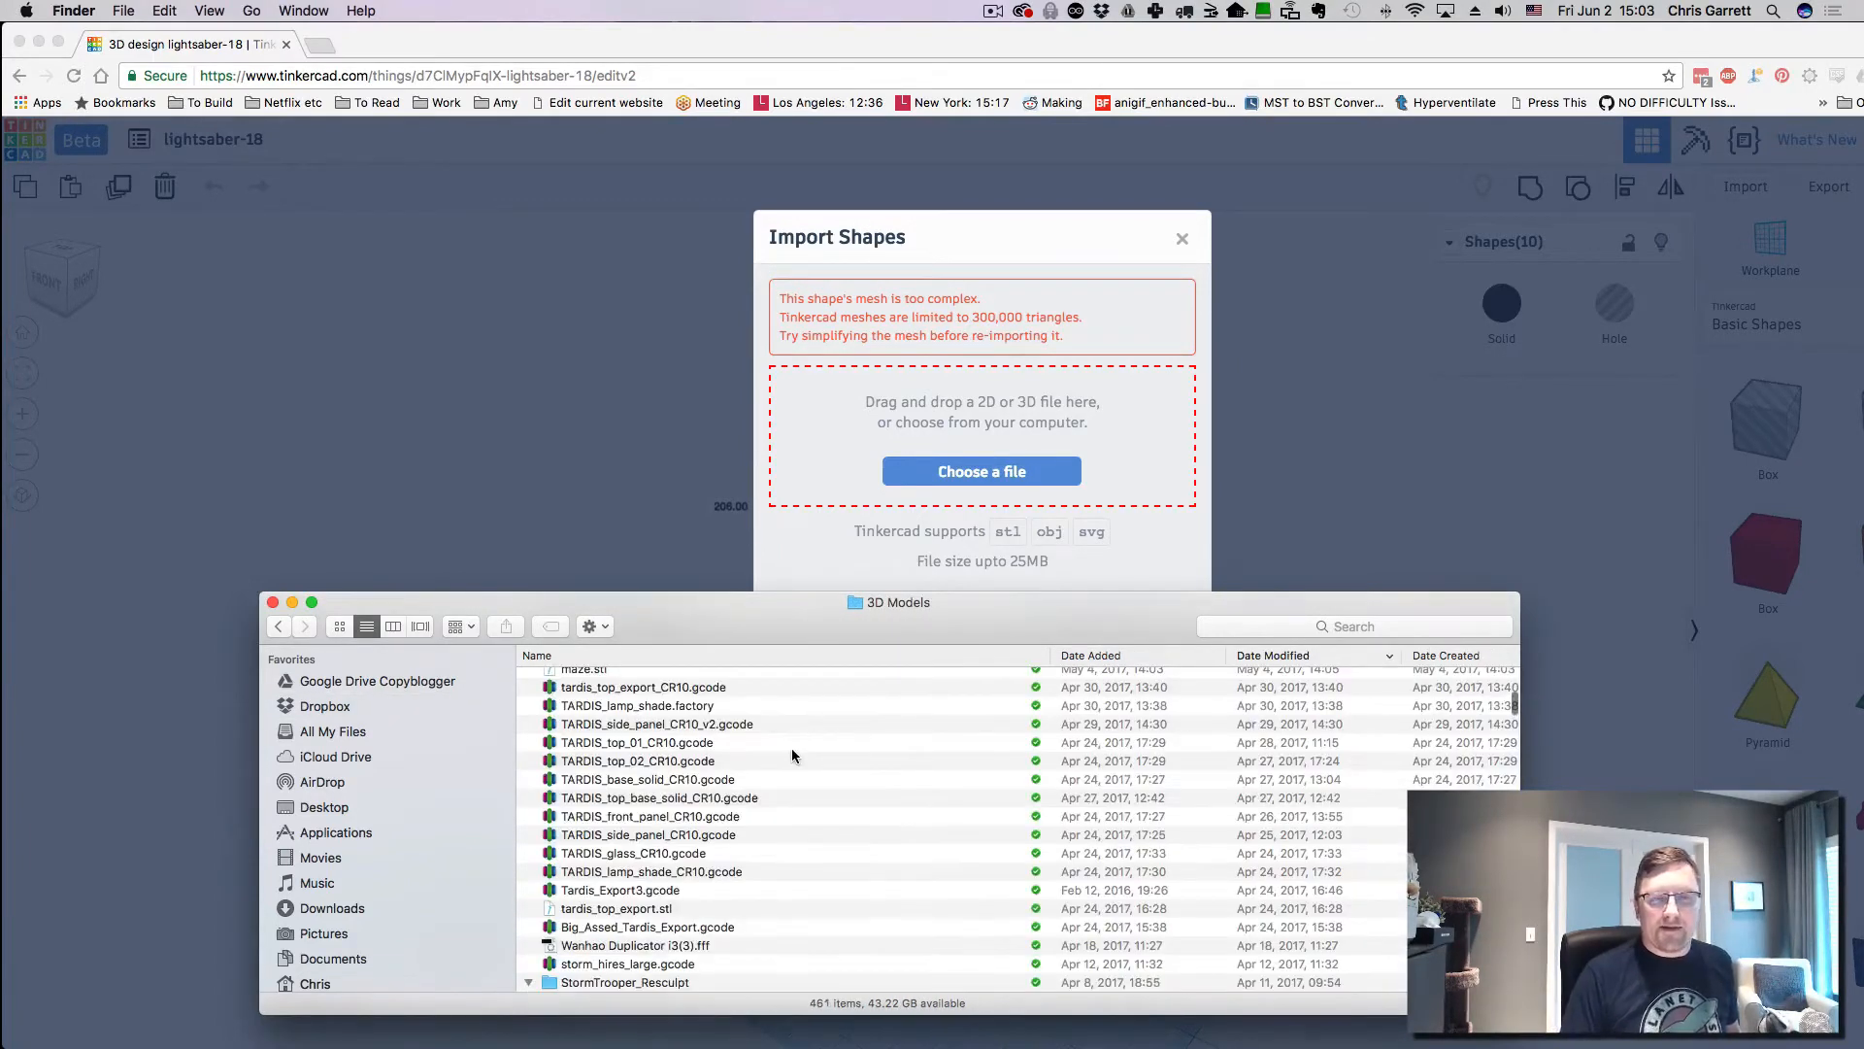
pyautogui.scroll(-1, 812, 770)
pyautogui.click(632, 900)
pyautogui.scroll(-5, 857, 900)
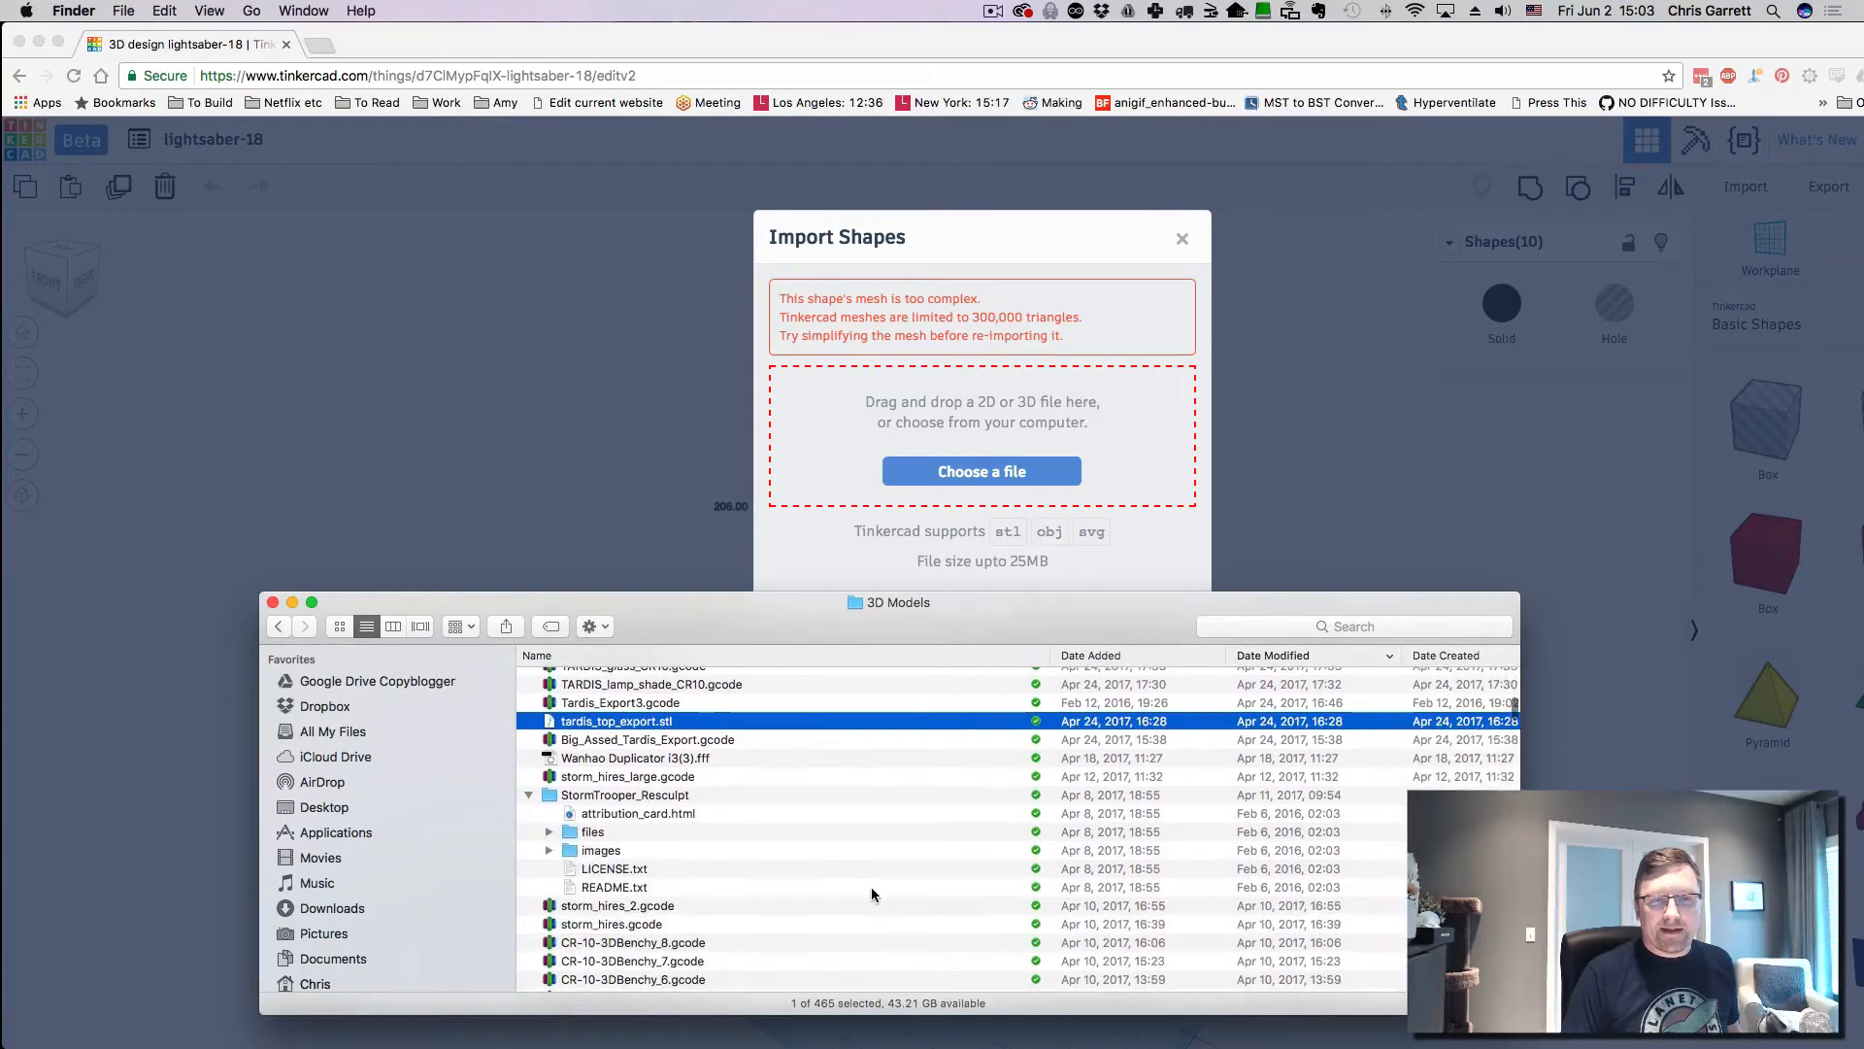
pyautogui.moveTo(1524, 784); pyautogui.dragTo(1792, 767)
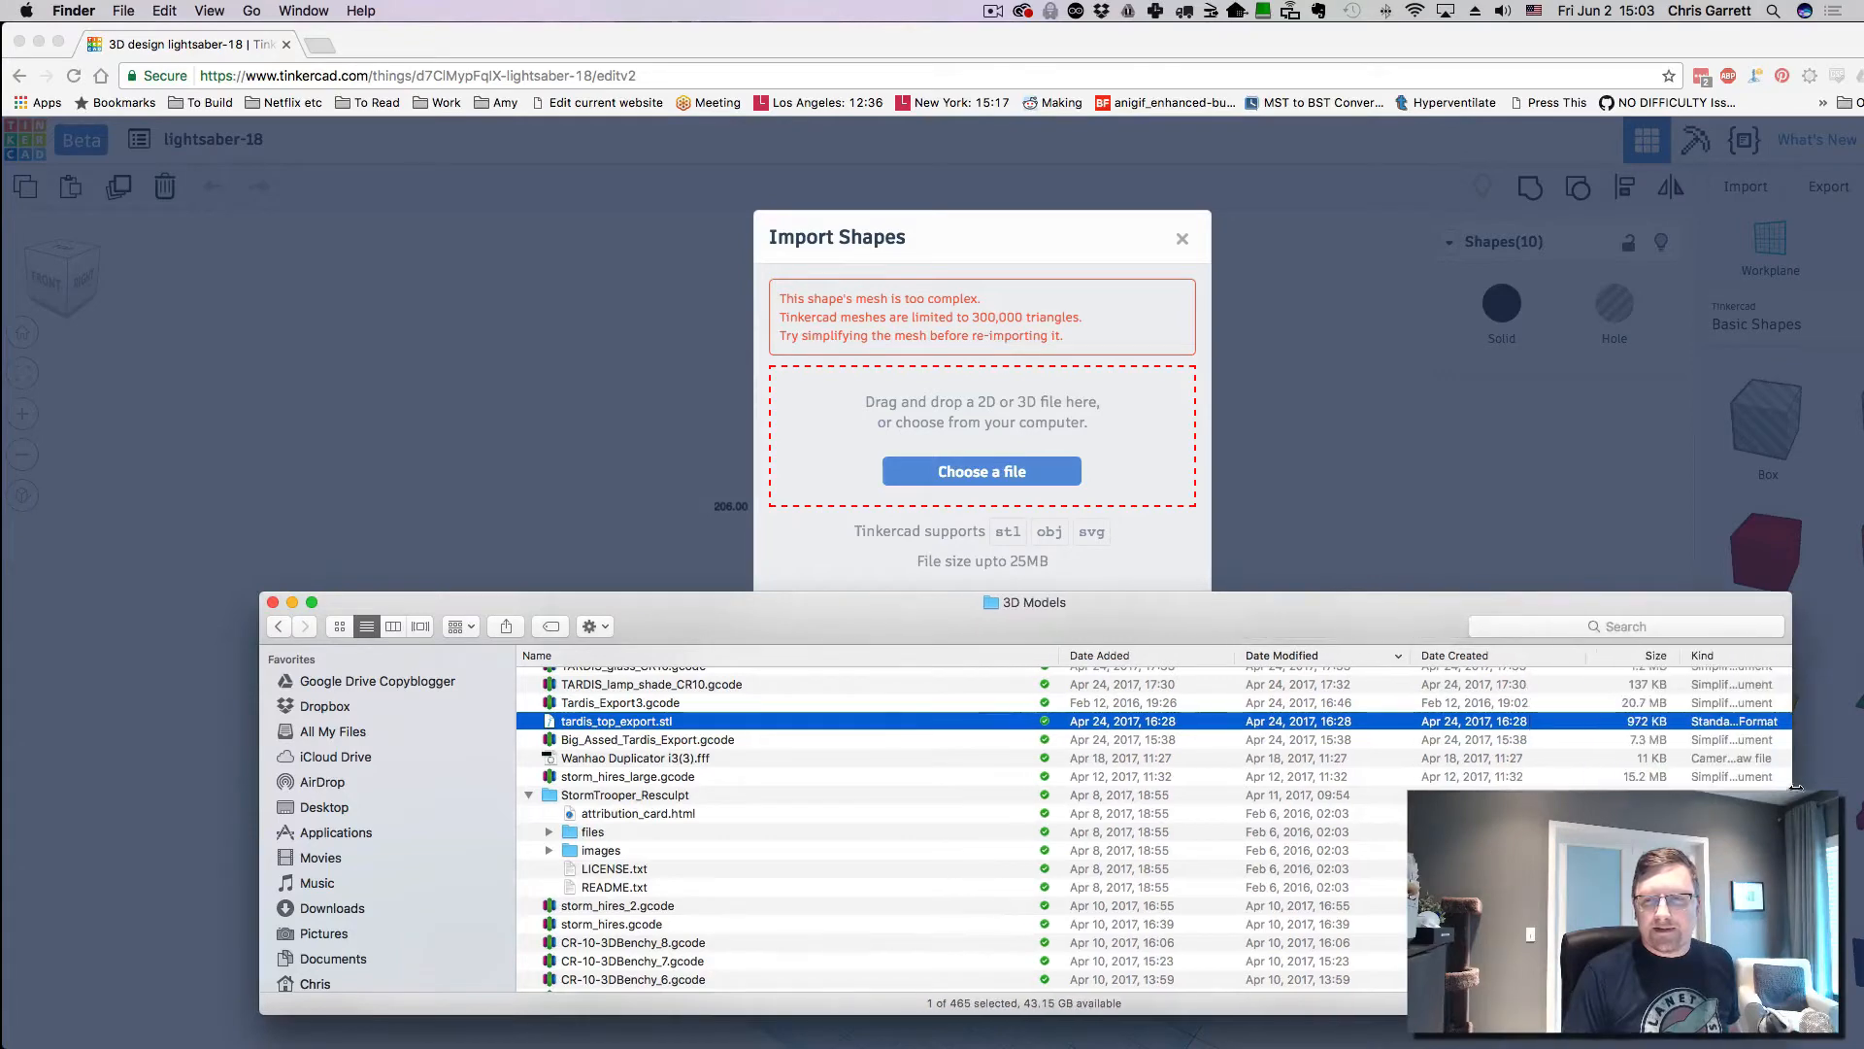
pyautogui.click(1724, 661)
pyautogui.scroll(-10, 732, 809)
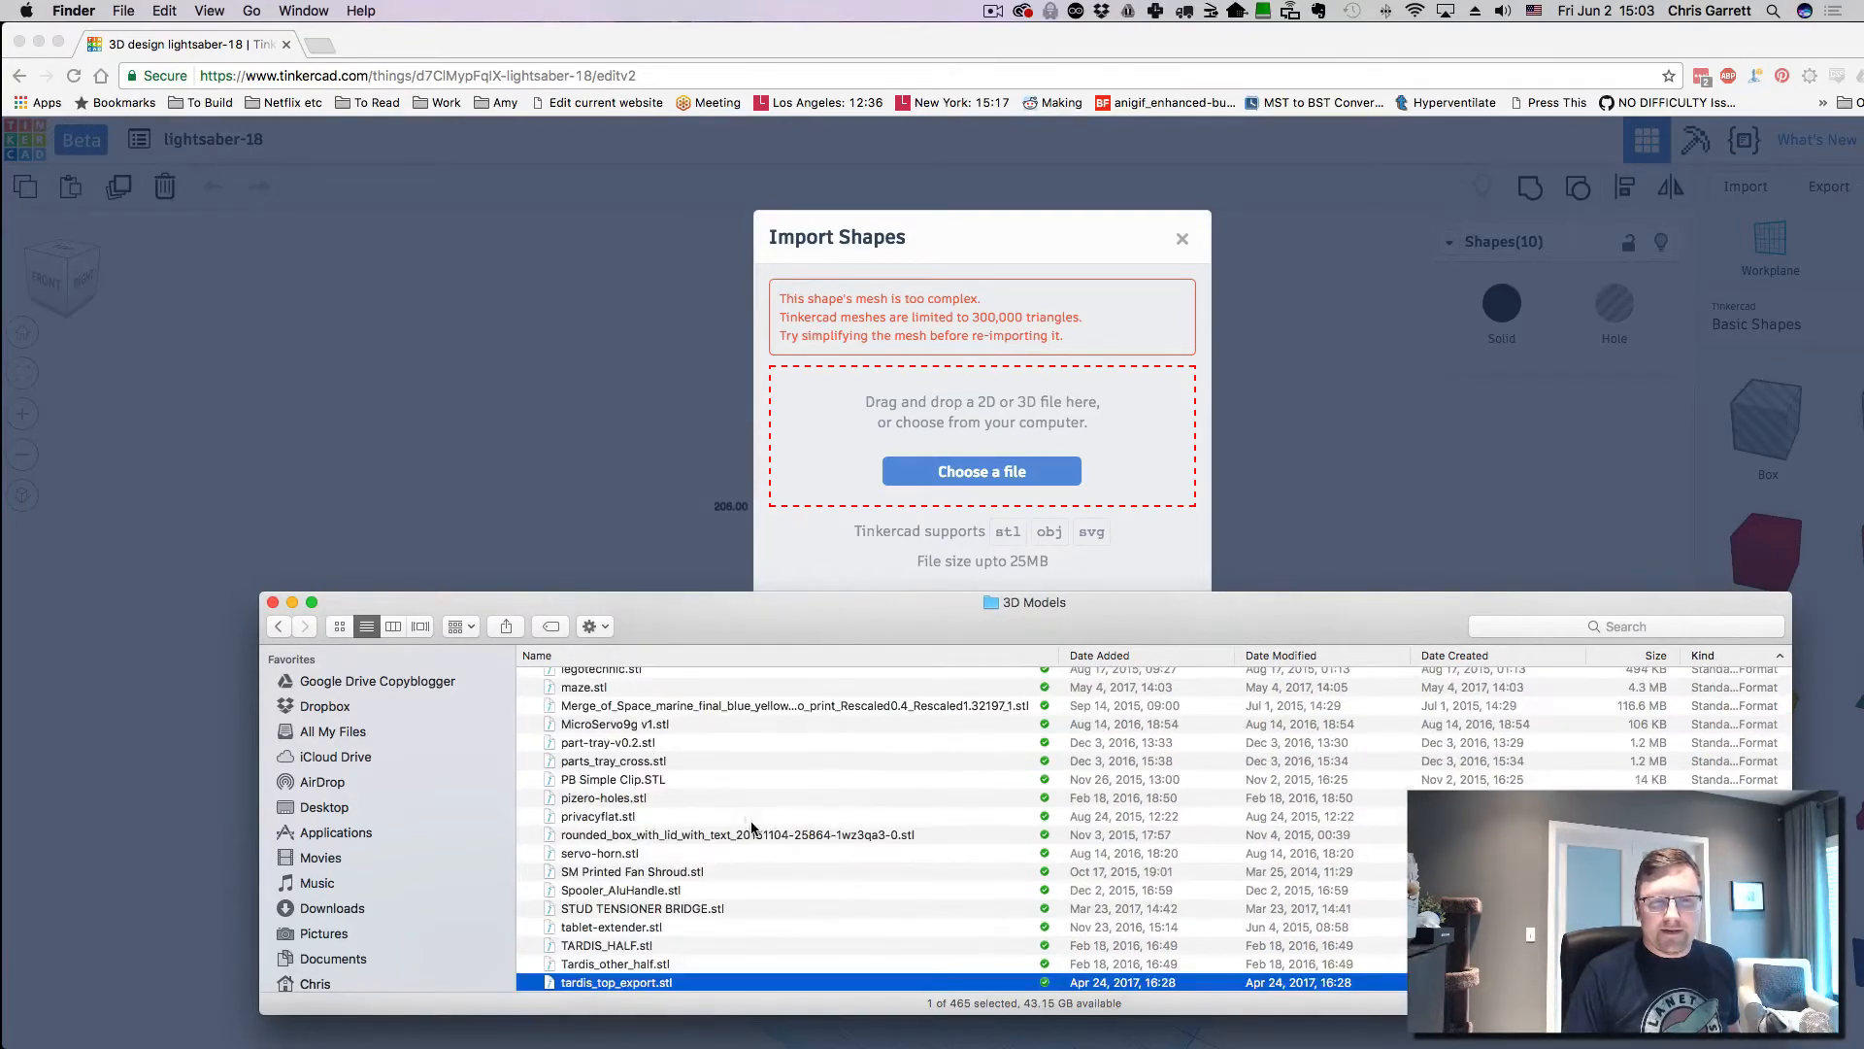
pyautogui.scroll(-2, 749, 822)
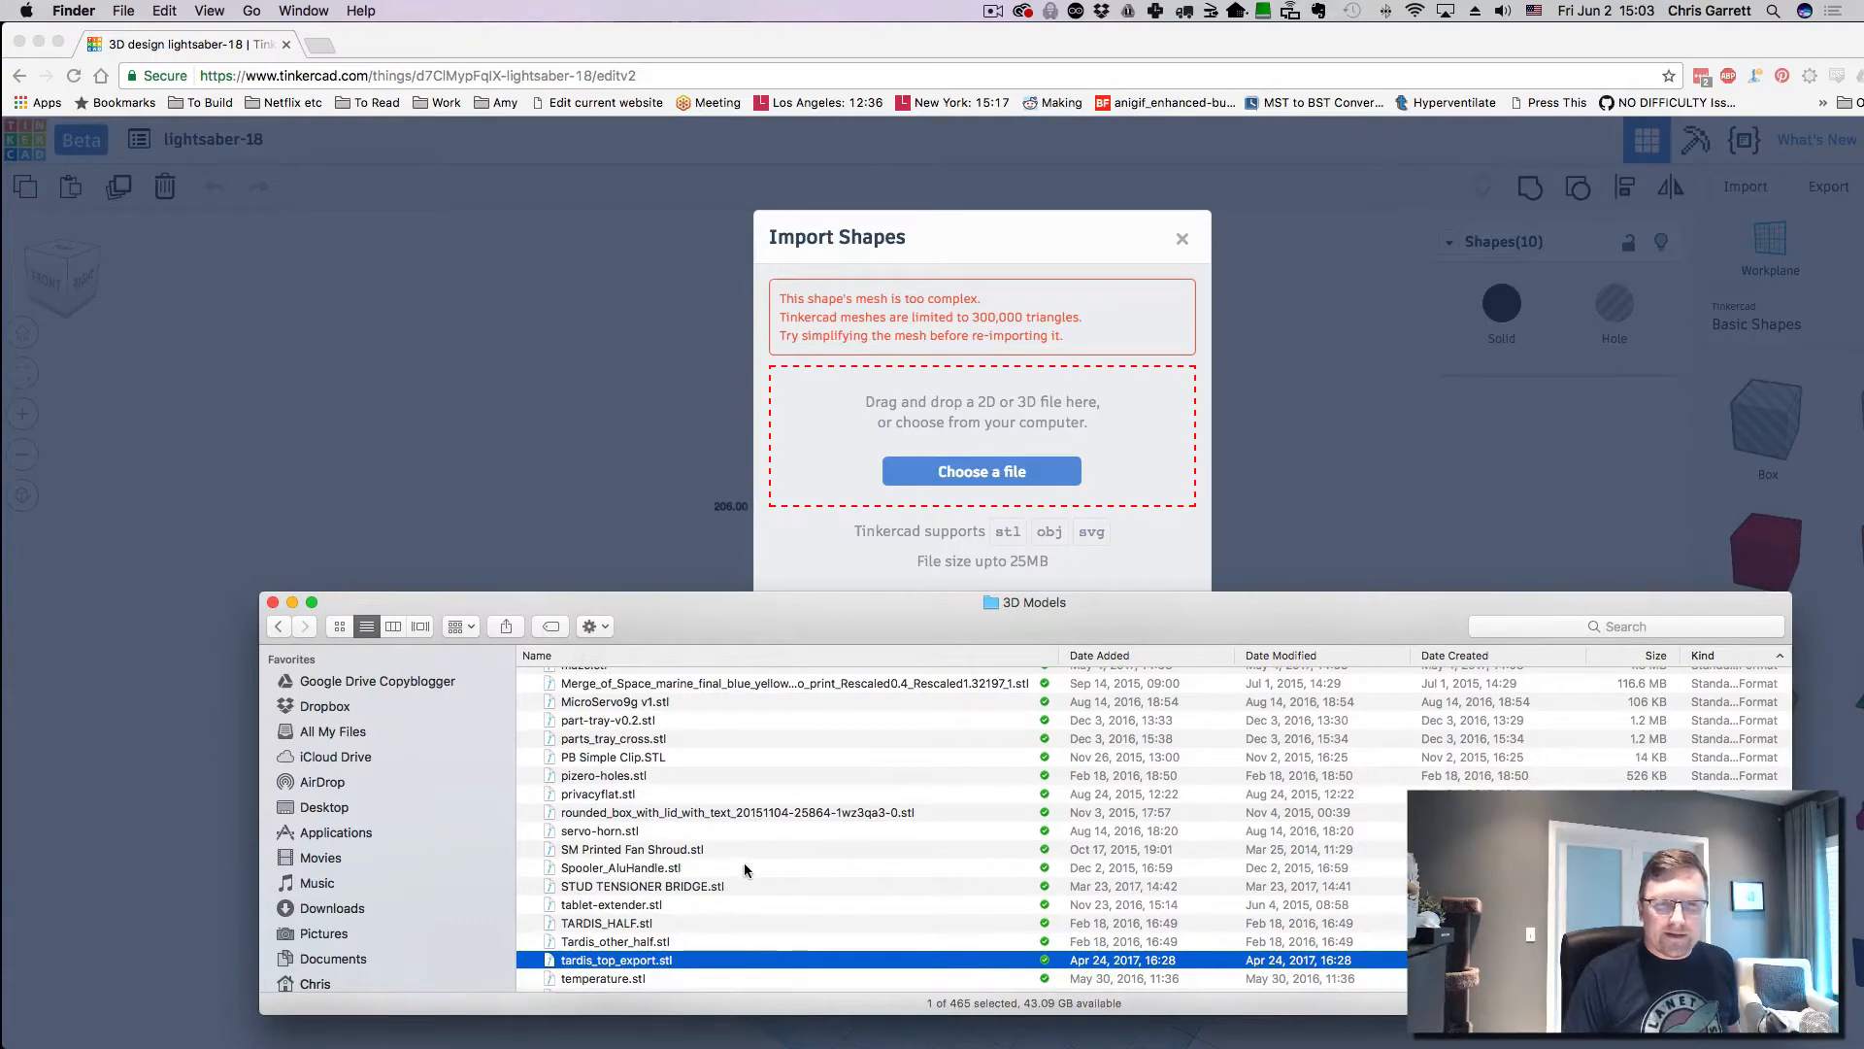
pyautogui.scroll(1, 728, 864)
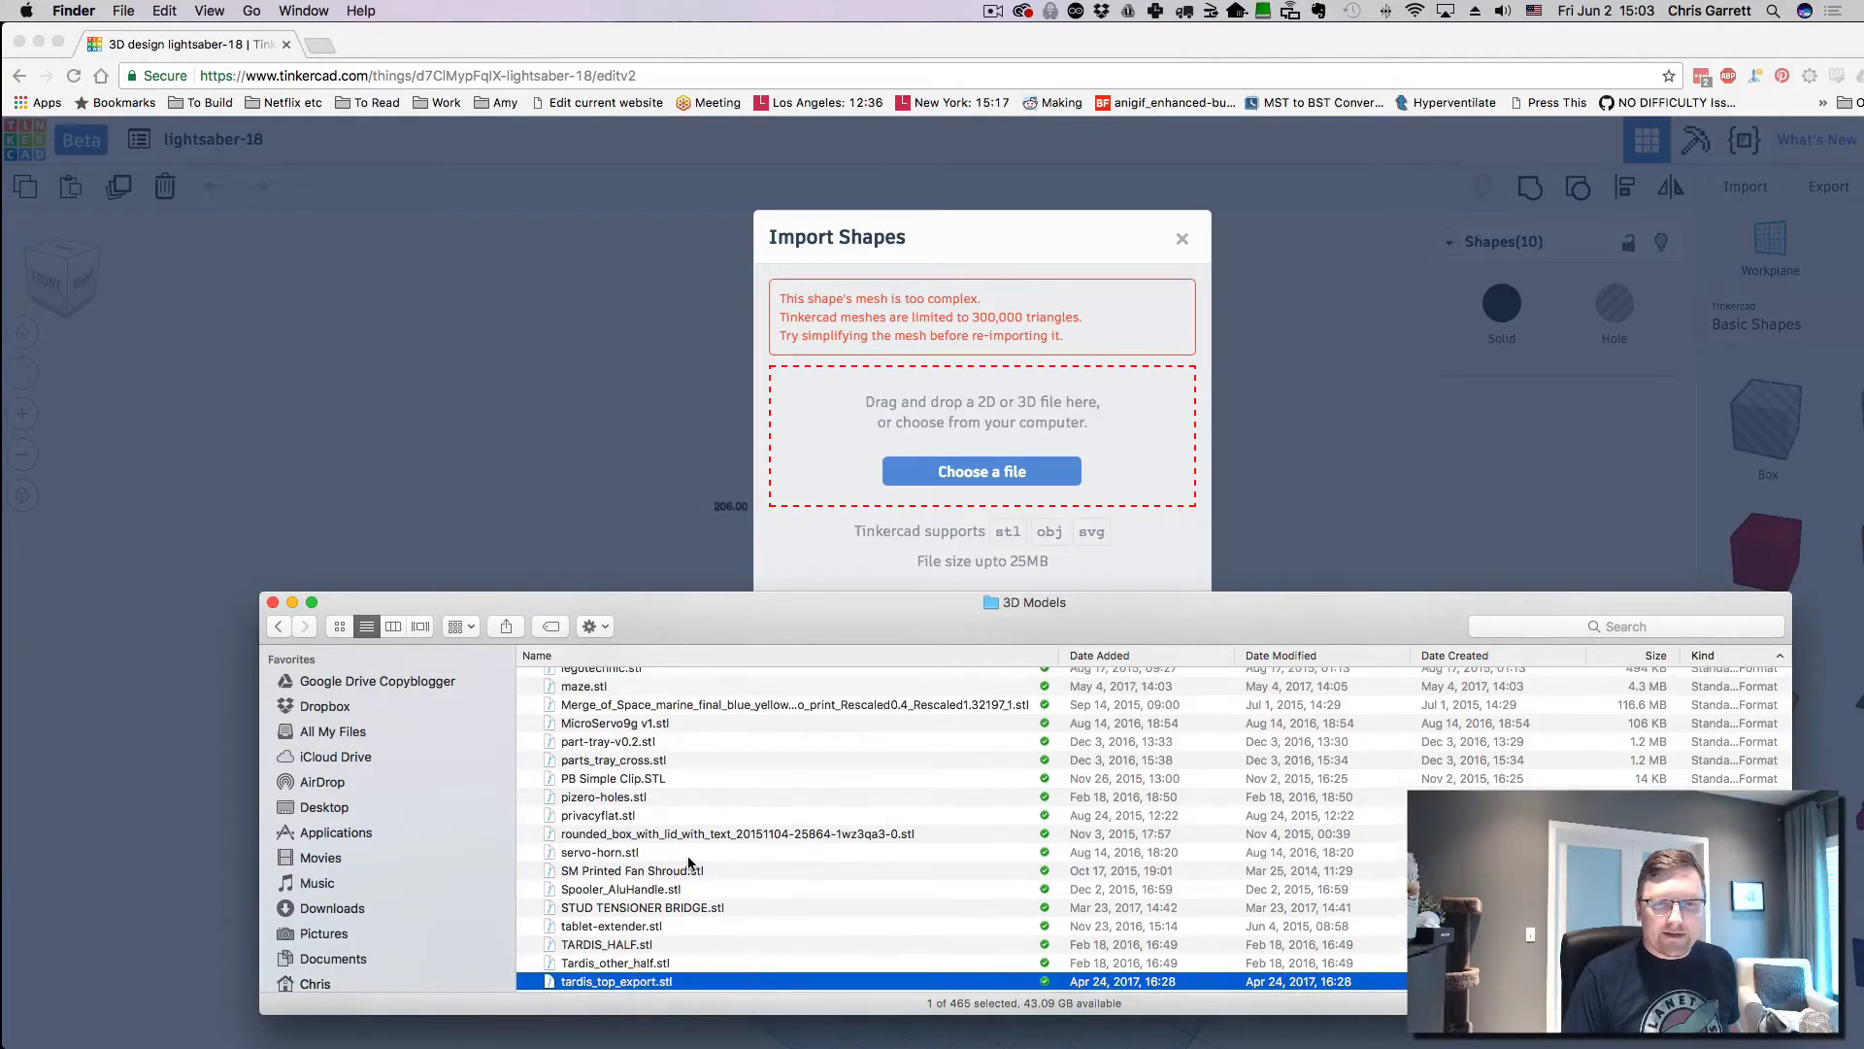
pyautogui.scroll(2, 677, 858)
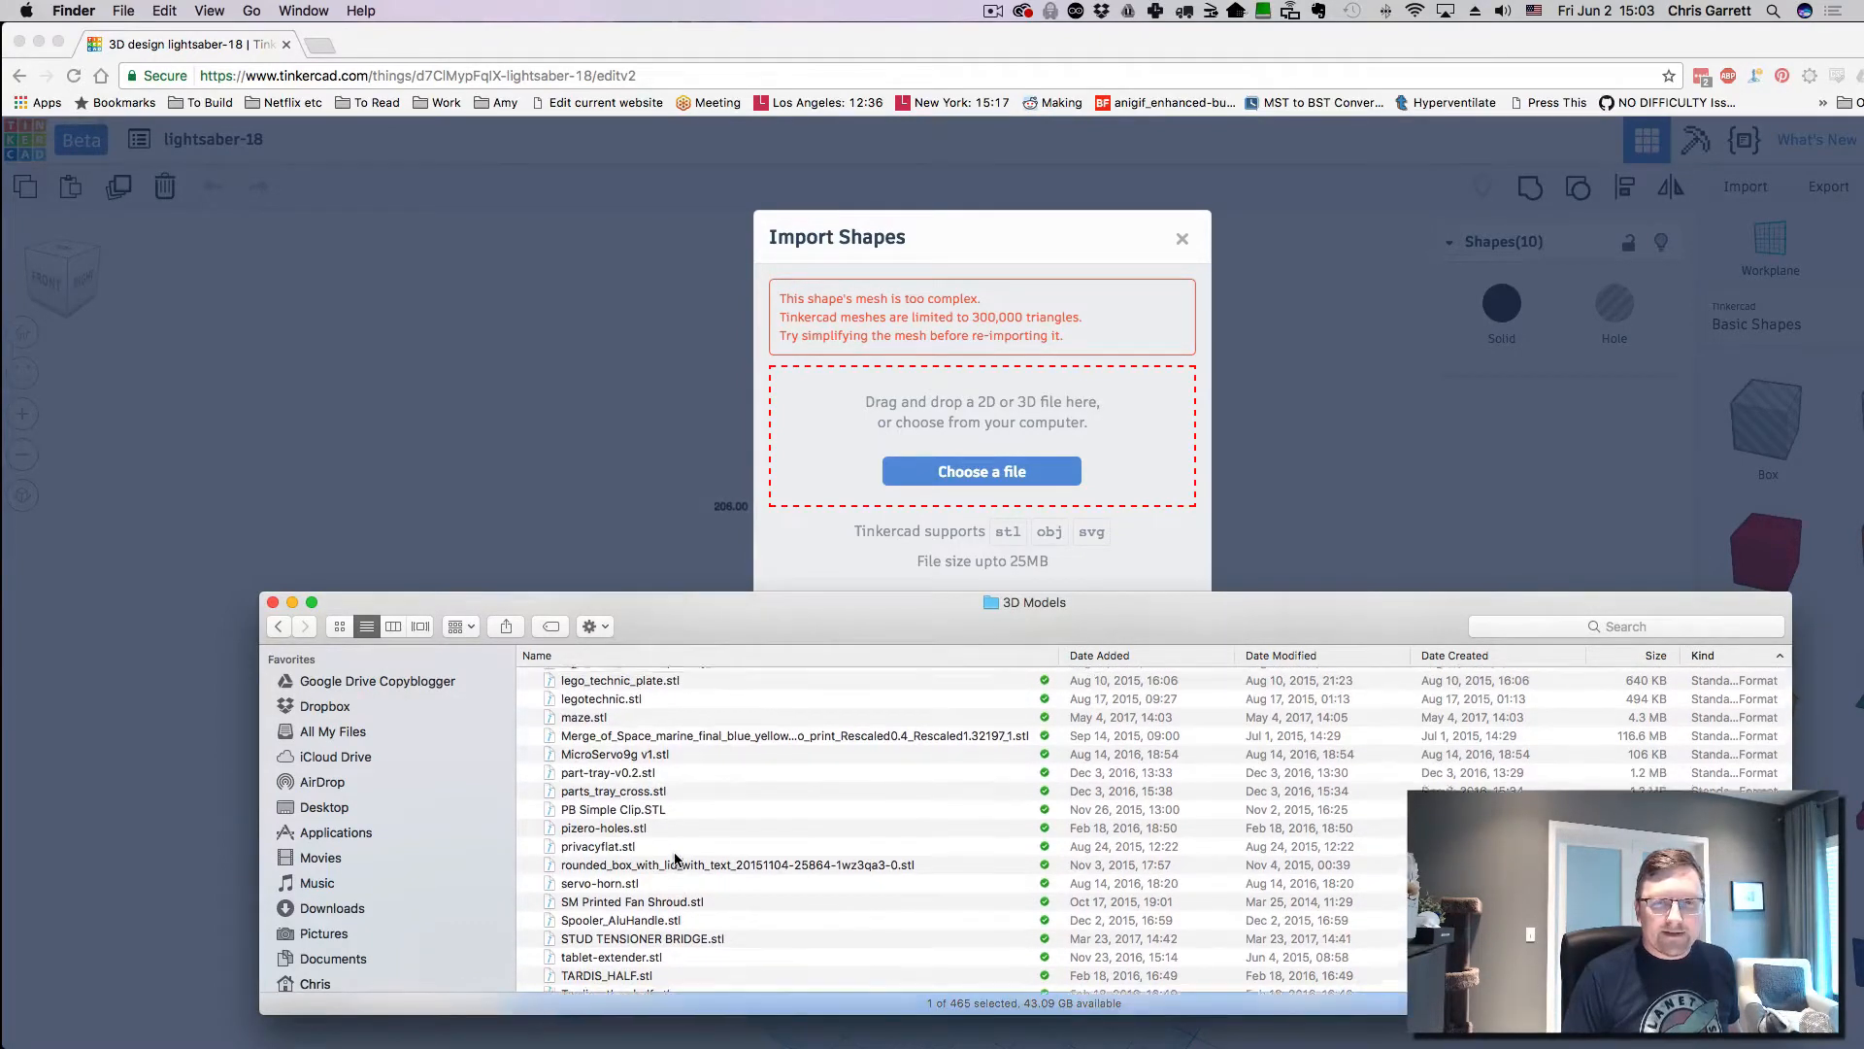
pyautogui.scroll(1, 677, 858)
pyautogui.scroll(1, 677, 859)
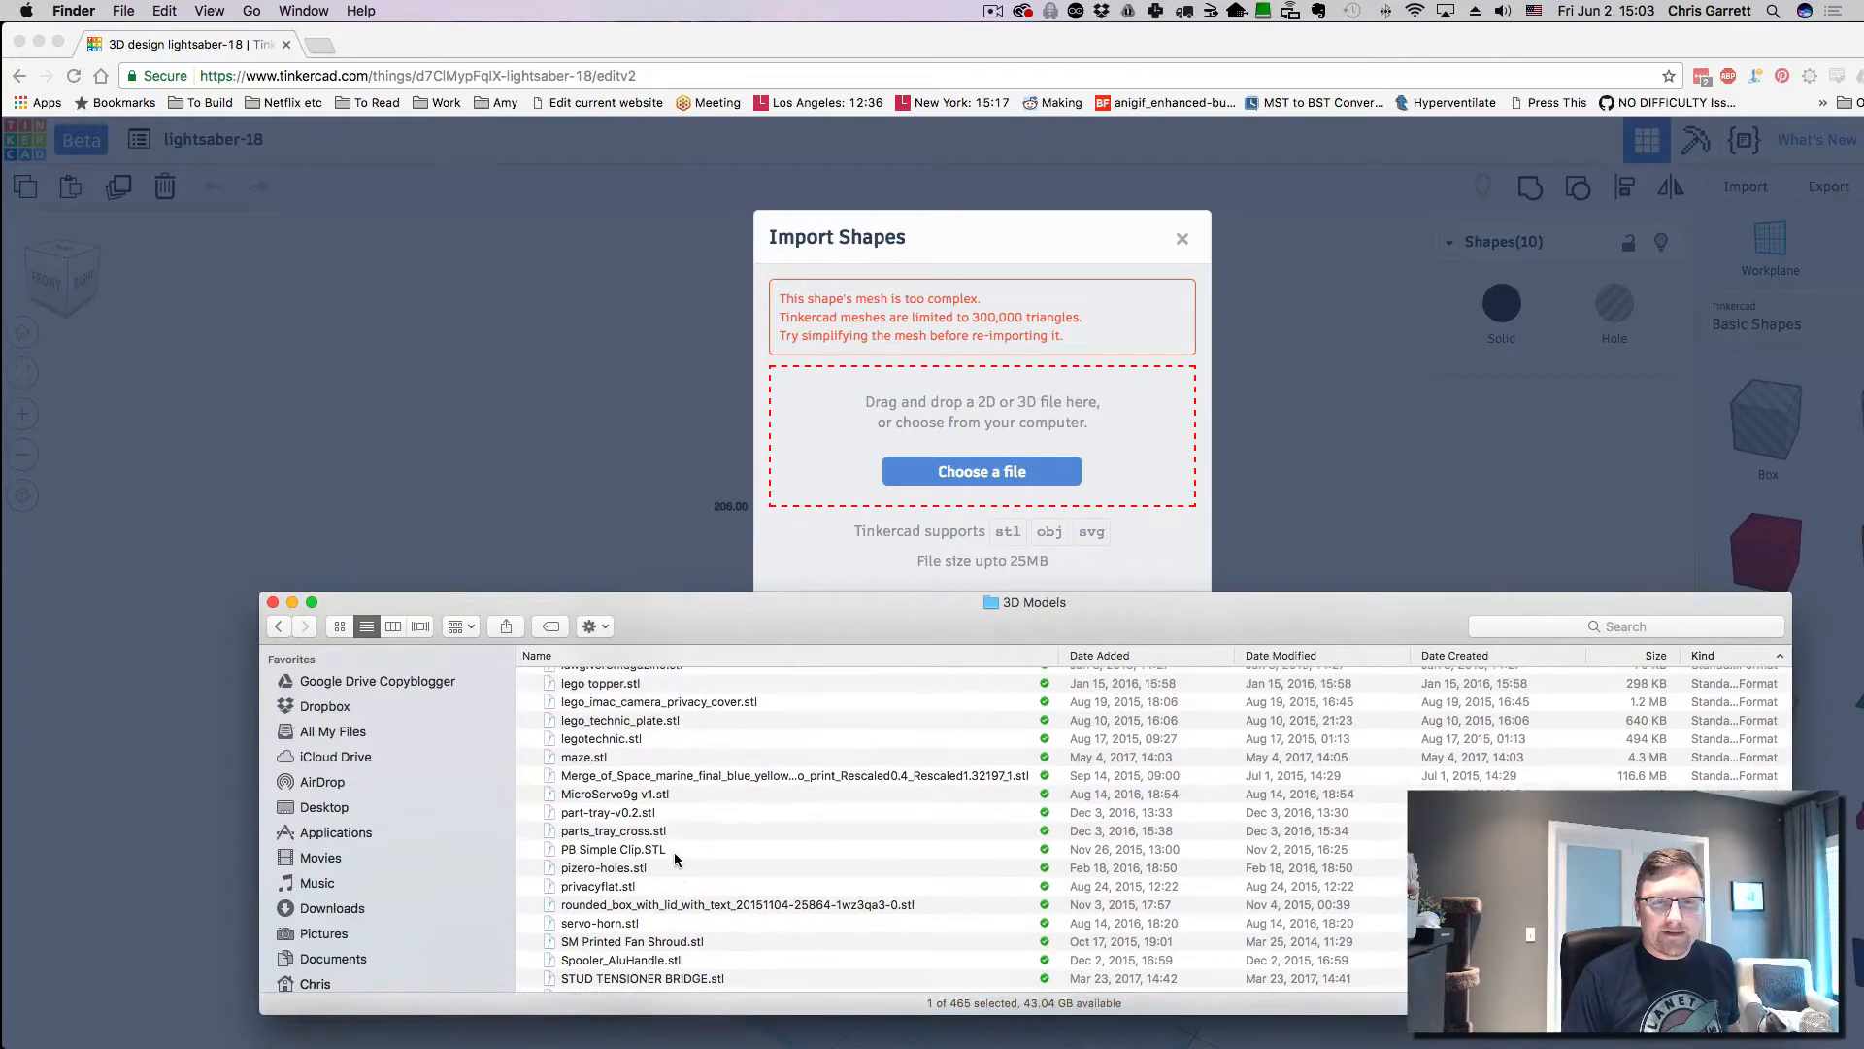
# - Preview parts_tray_cross.stl and drag it into the importer, sized 88.88 × 150 × 20
pyautogui.doubleClick(613, 831)
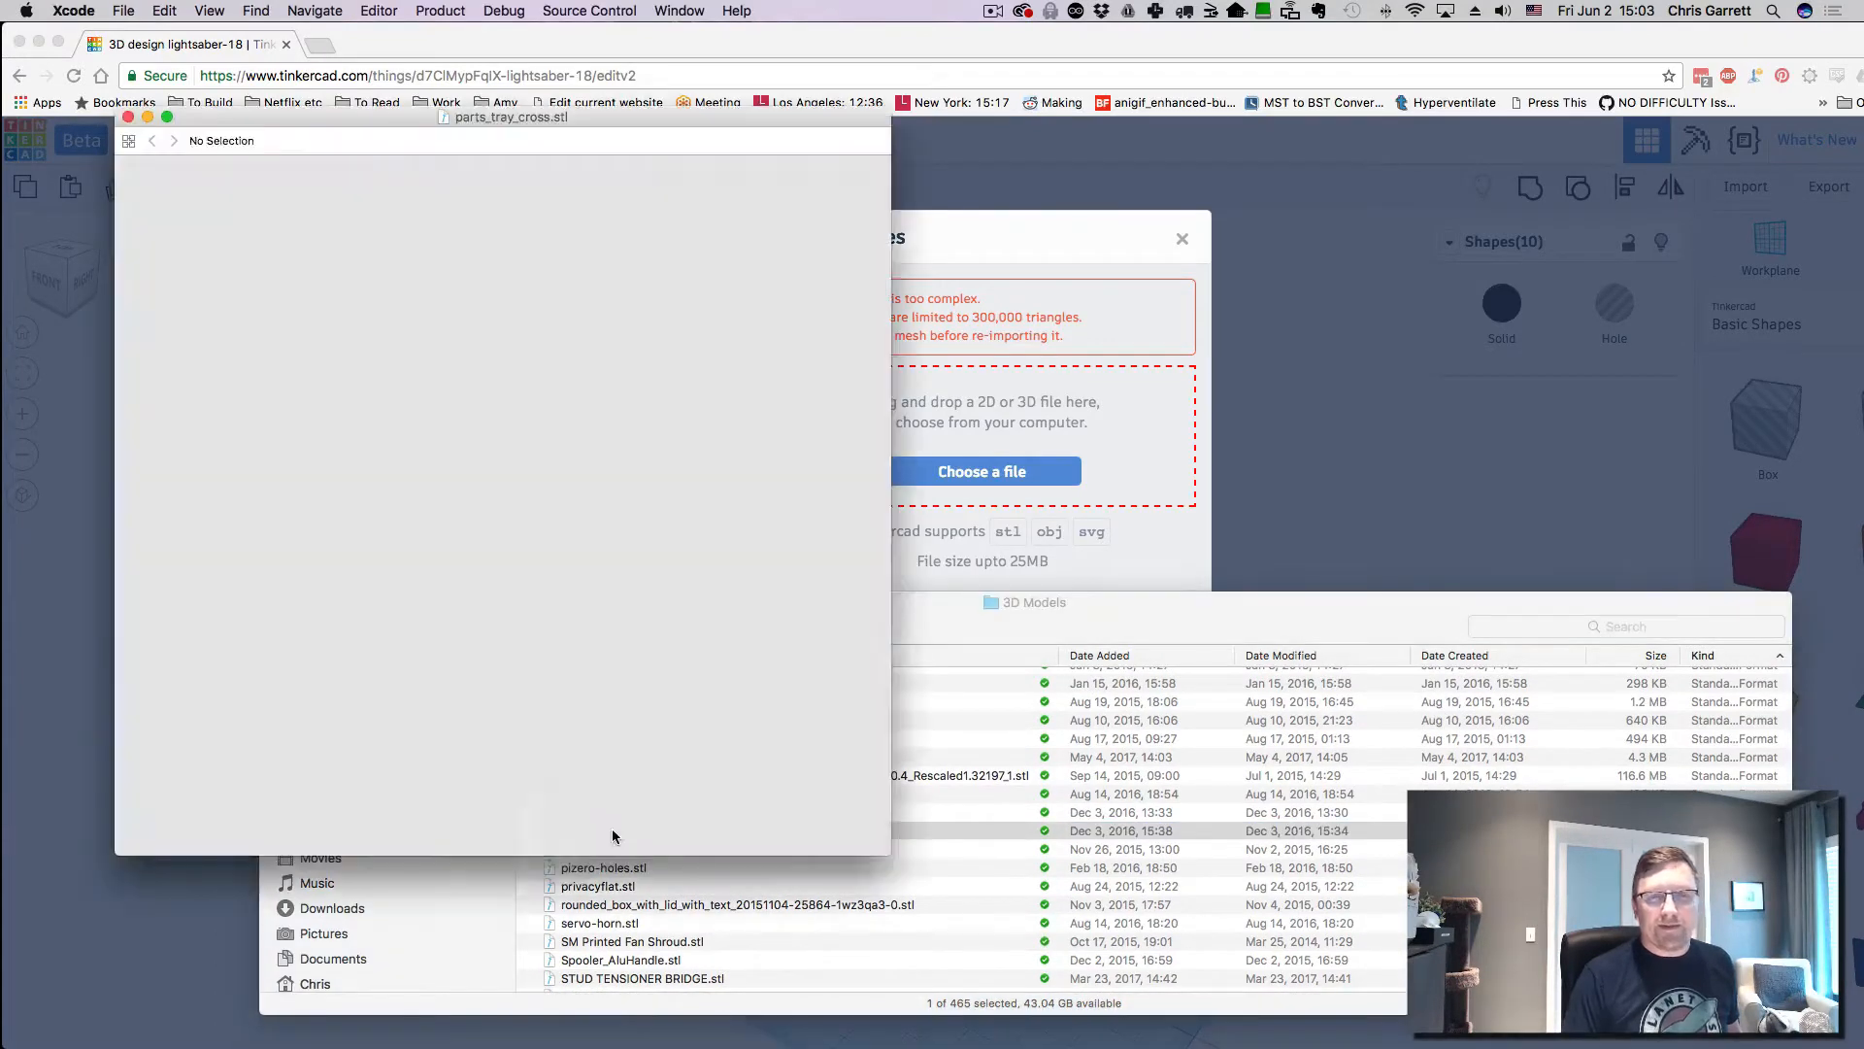
pyautogui.click(155, 130)
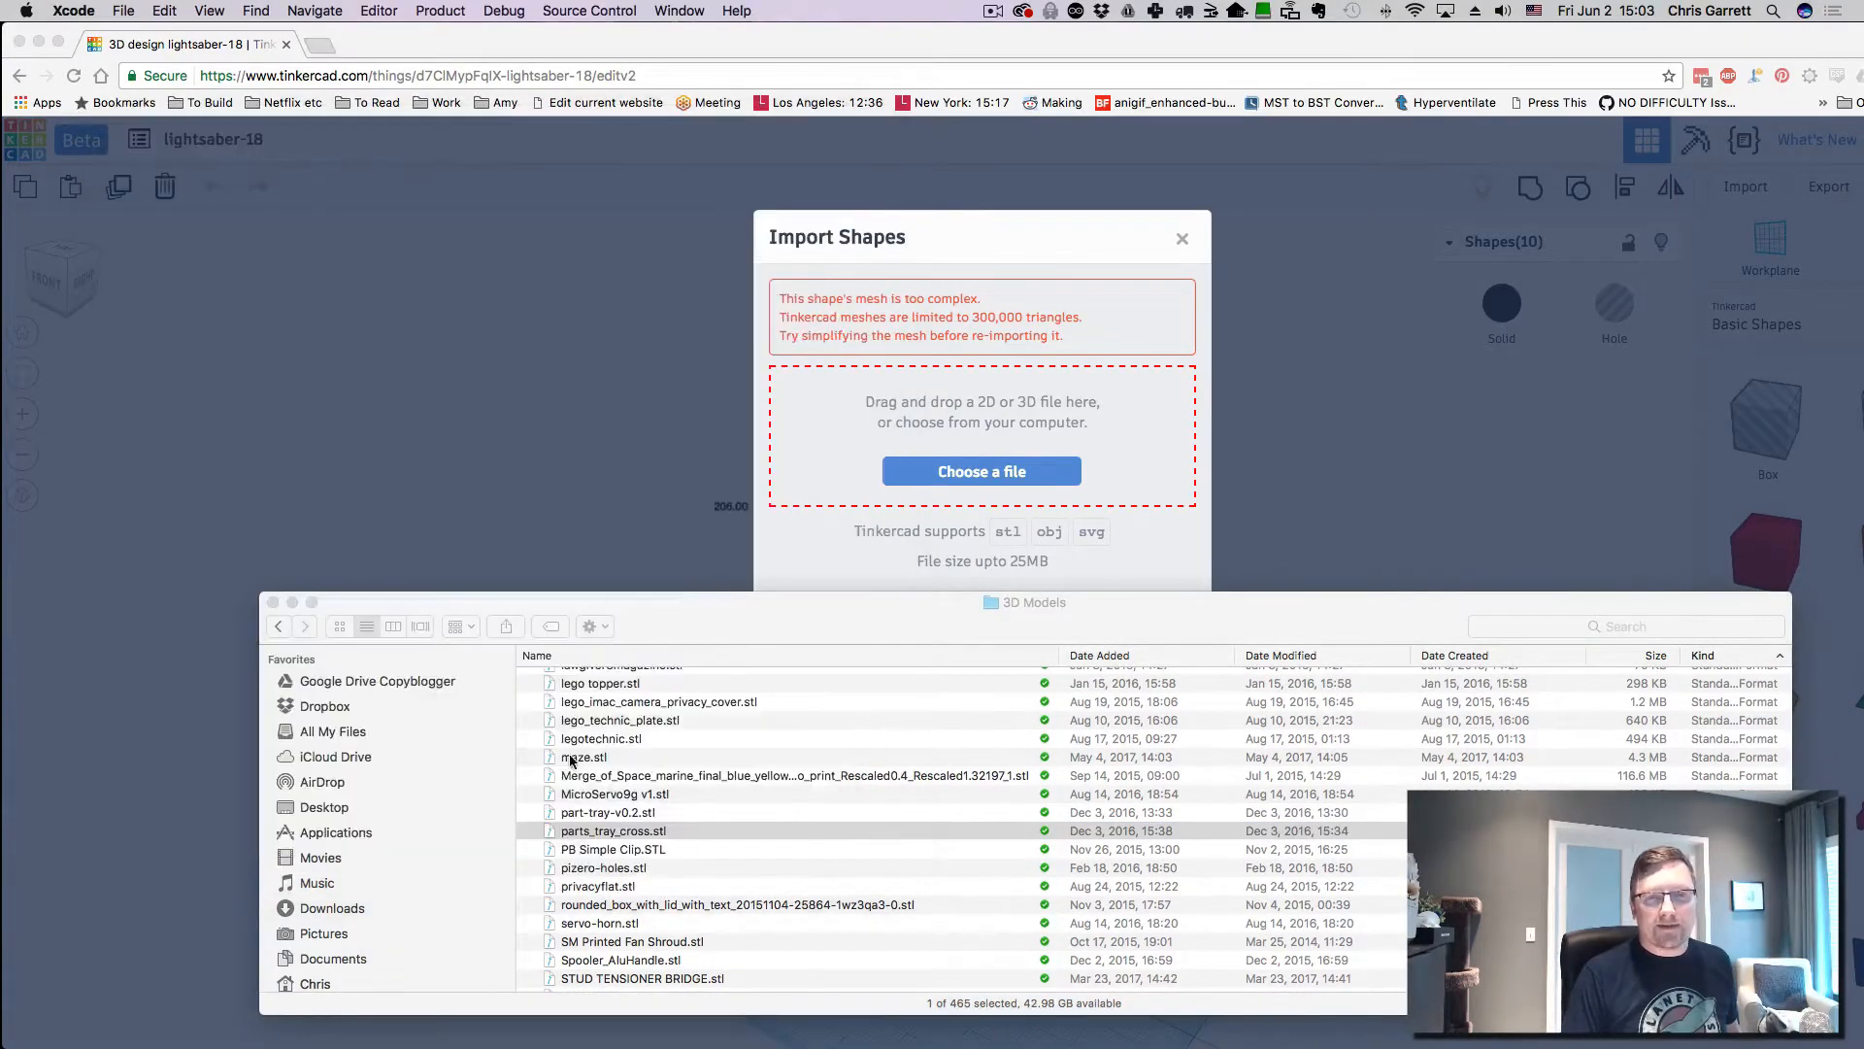
pyautogui.moveTo(556, 833); pyautogui.dragTo(1045, 420)
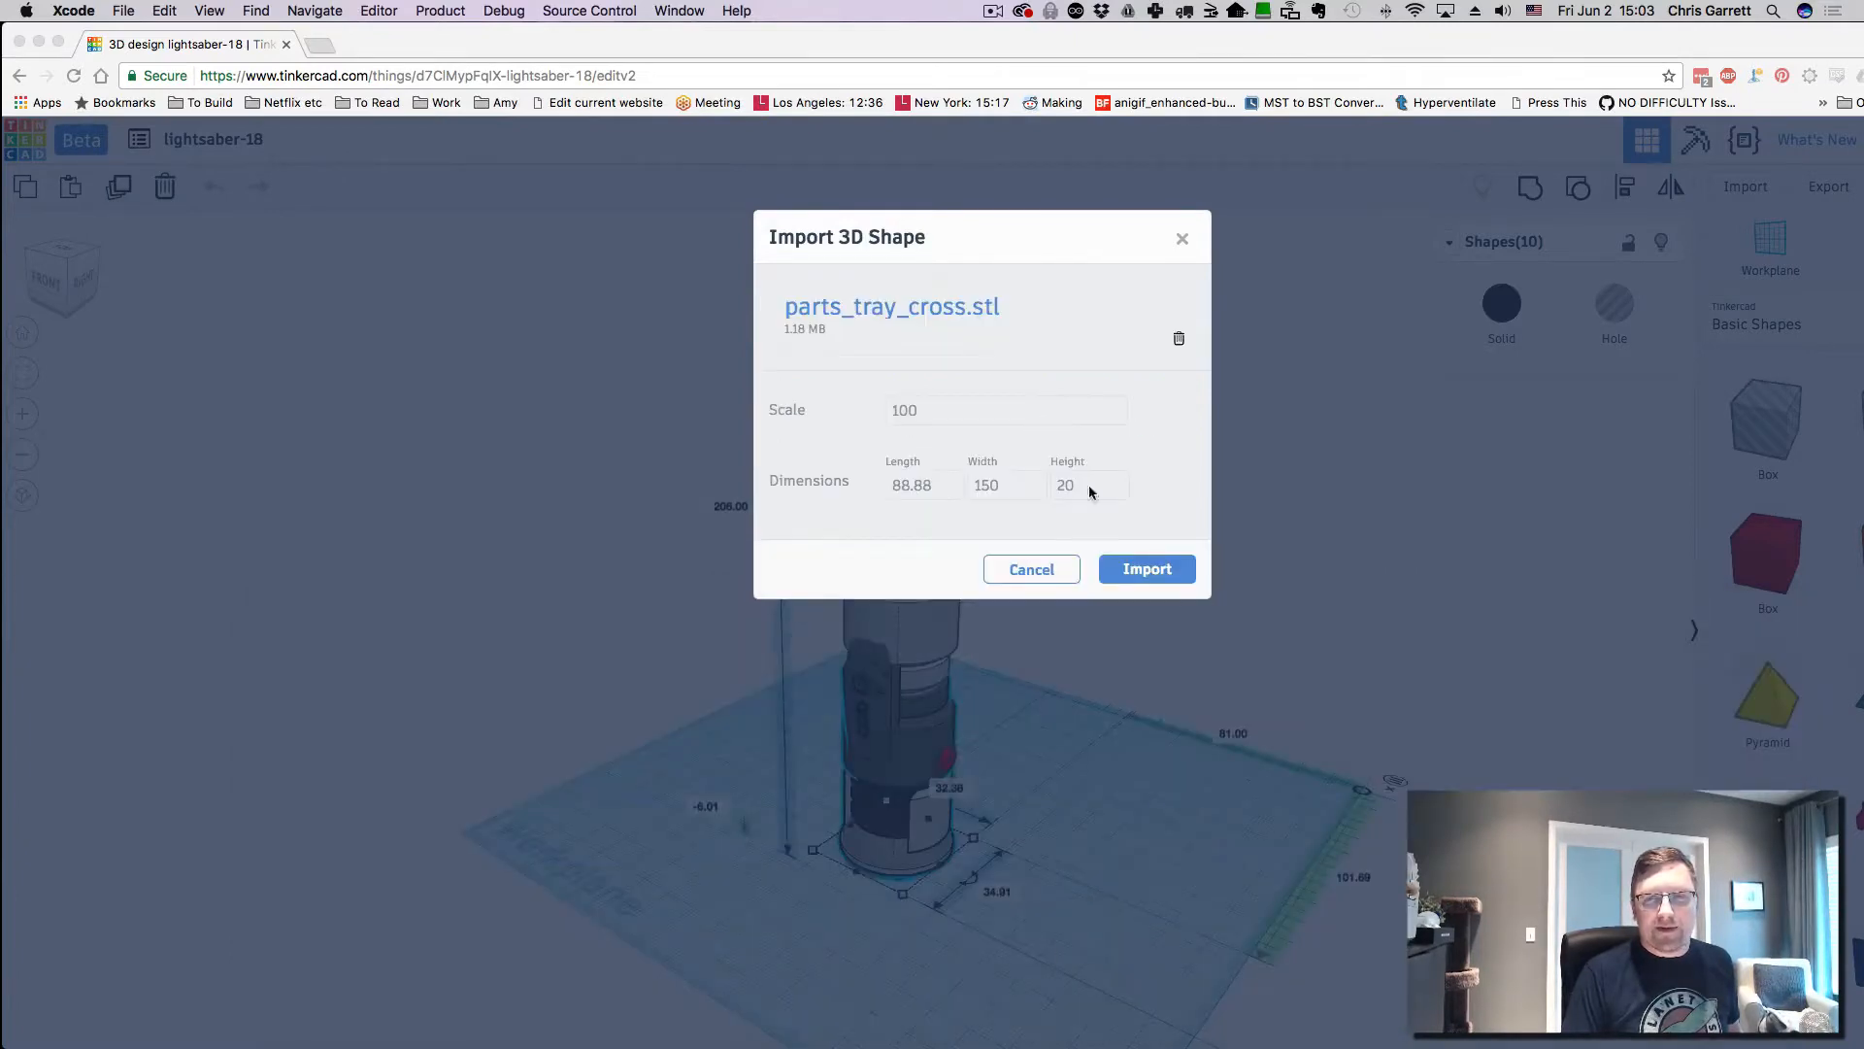
# - Import the parts tray, place it left of the hilt, and open the 200 × 200 mm grid settings
pyautogui.click(1169, 569)
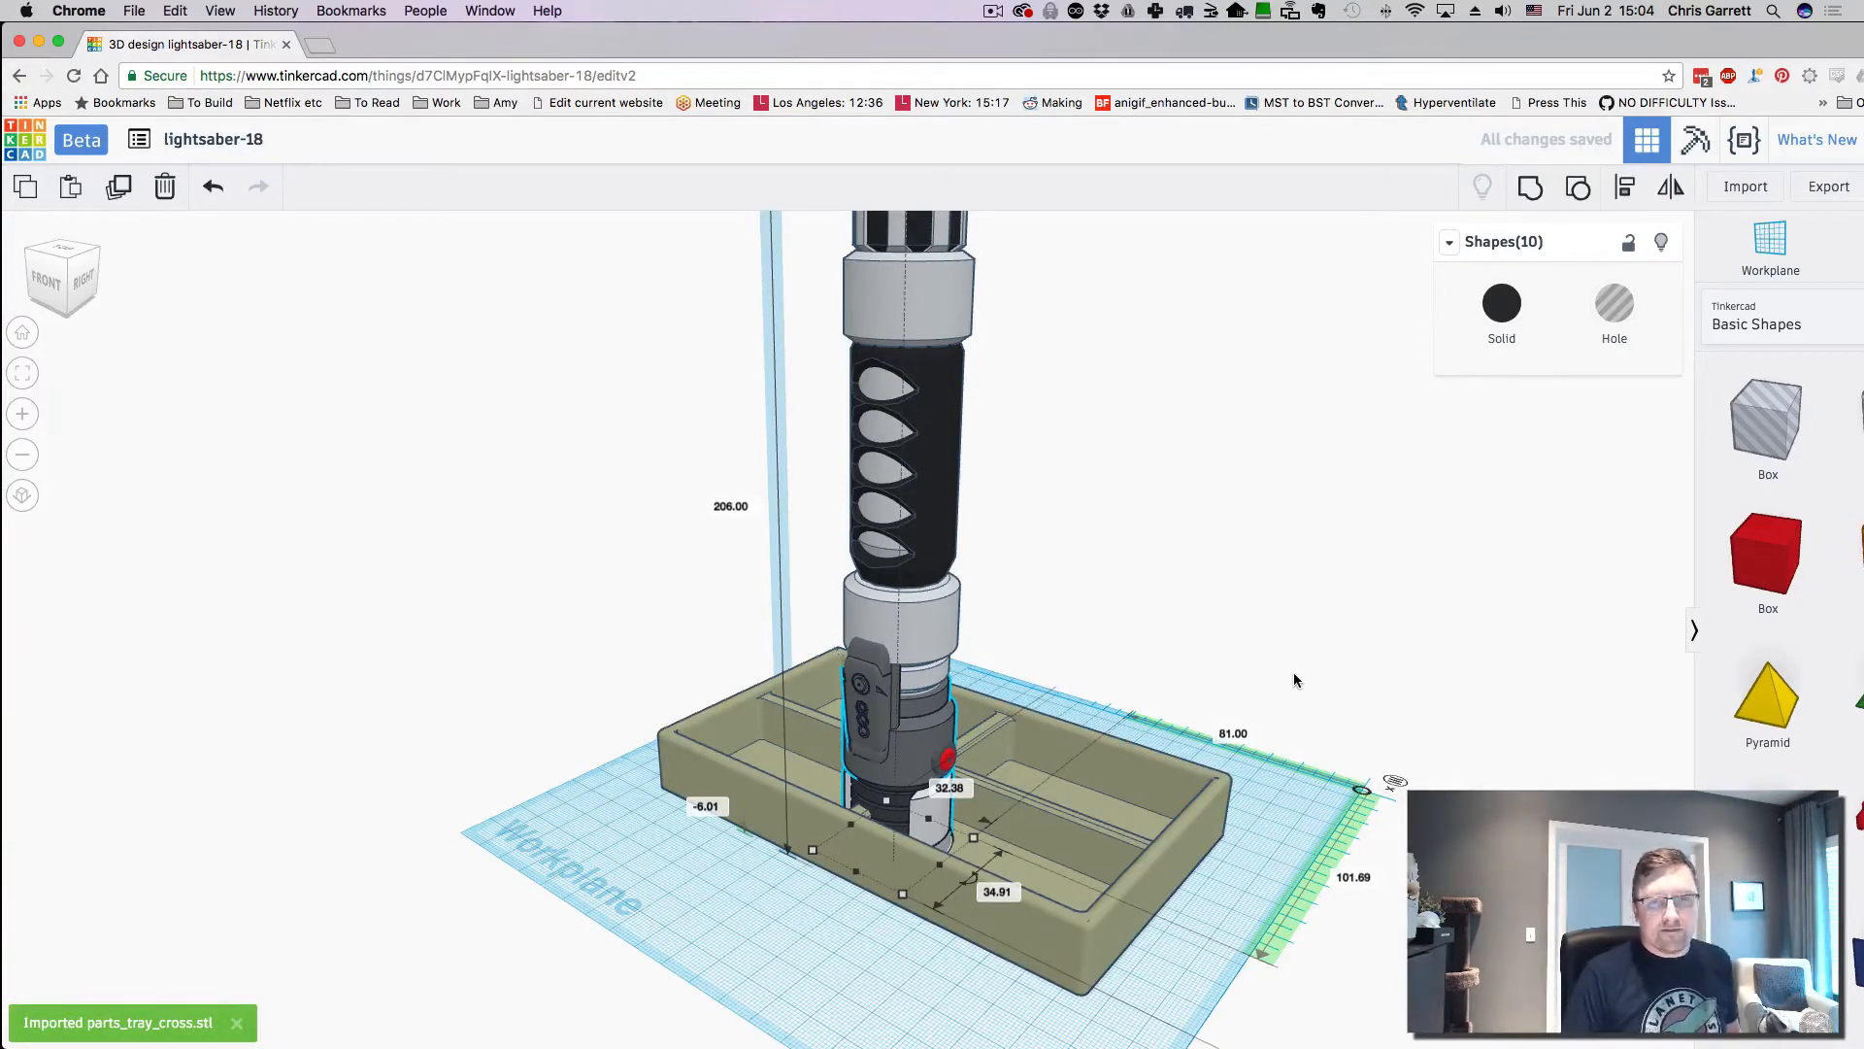
pyautogui.moveTo(1080, 837); pyautogui.dragTo(911, 814)
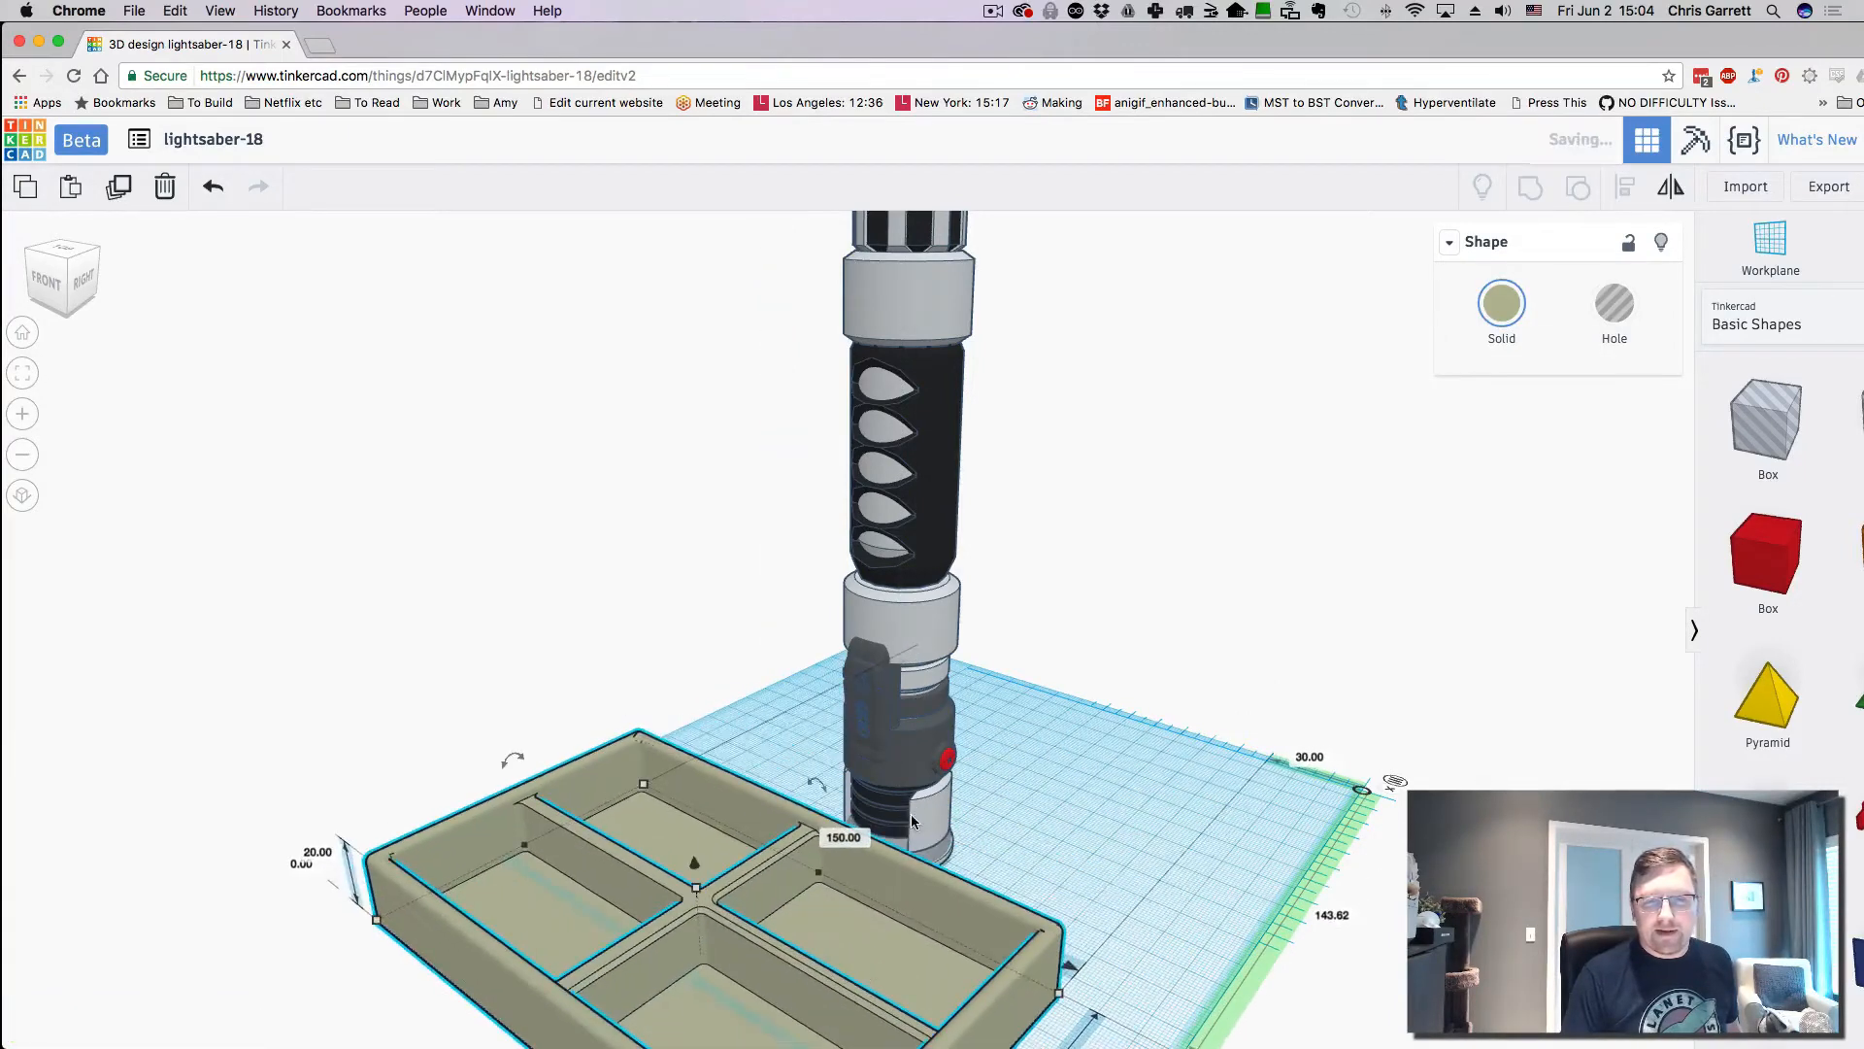
pyautogui.click(912, 801)
pyautogui.moveTo(1006, 768); pyautogui.dragTo(1053, 739)
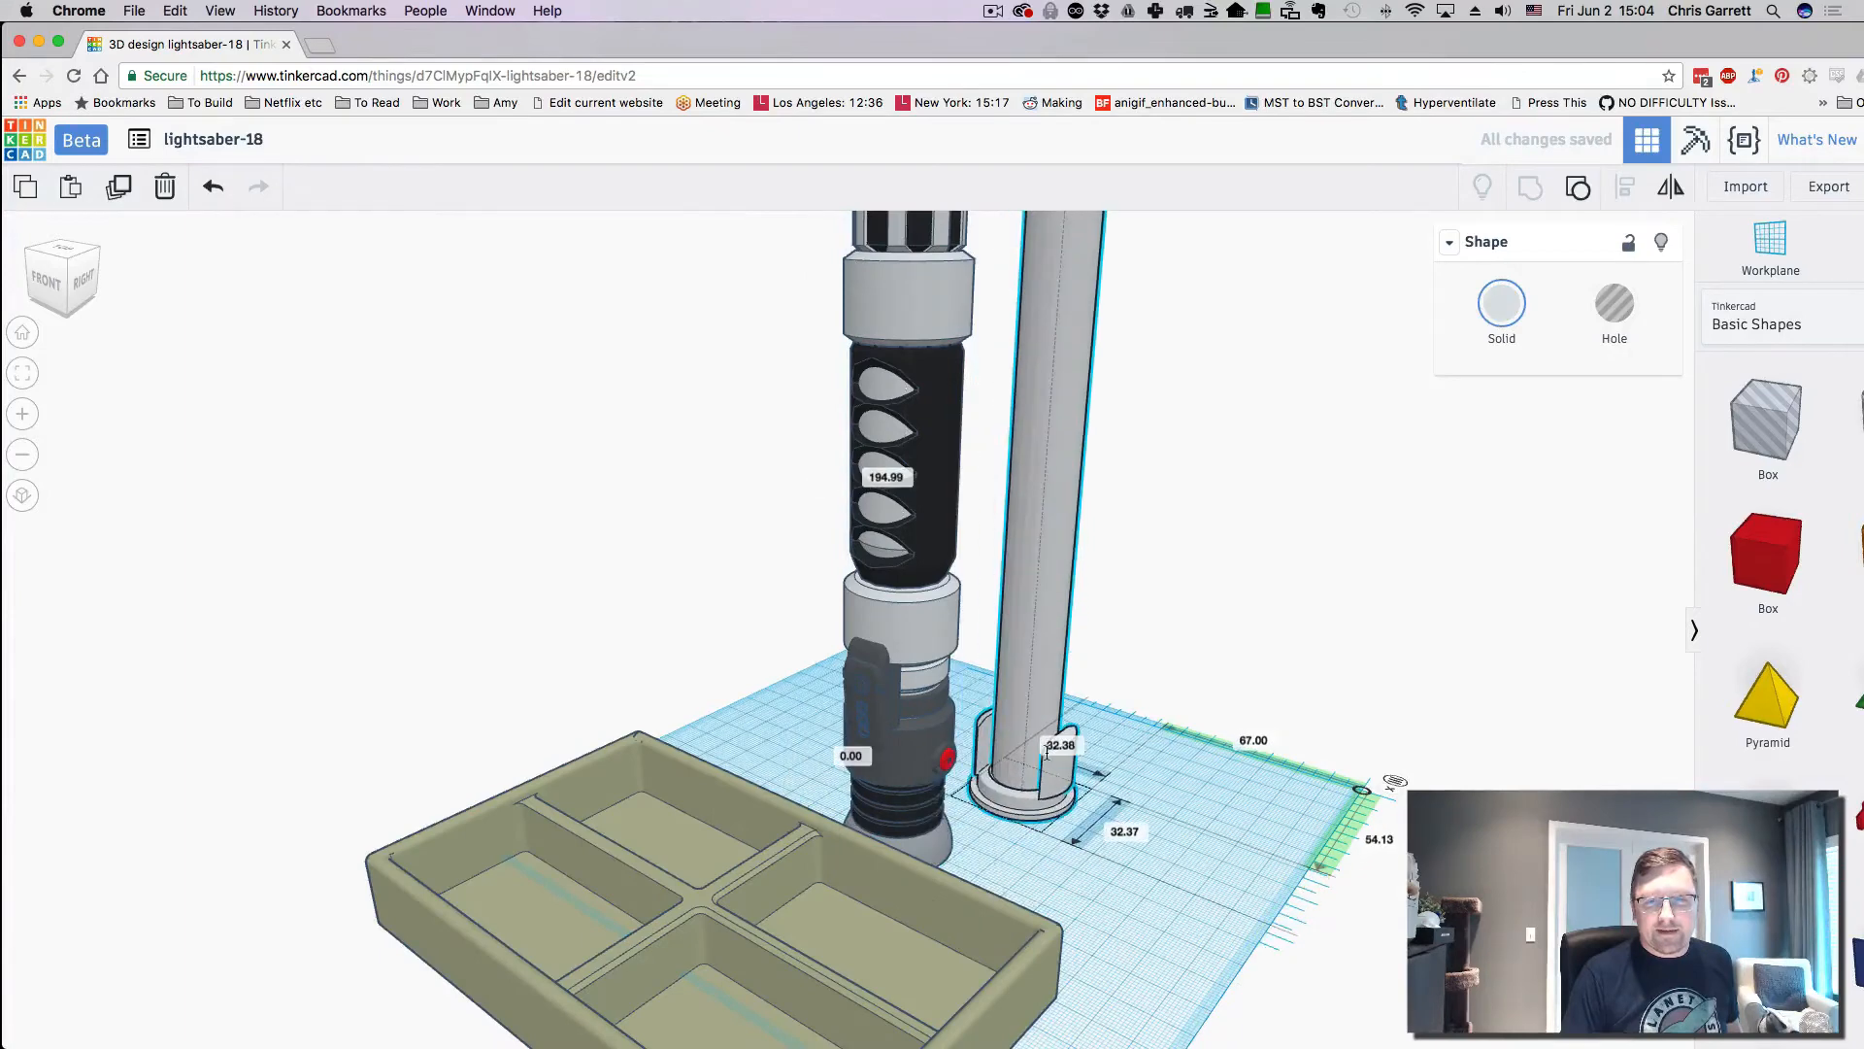
pyautogui.press('super+z')
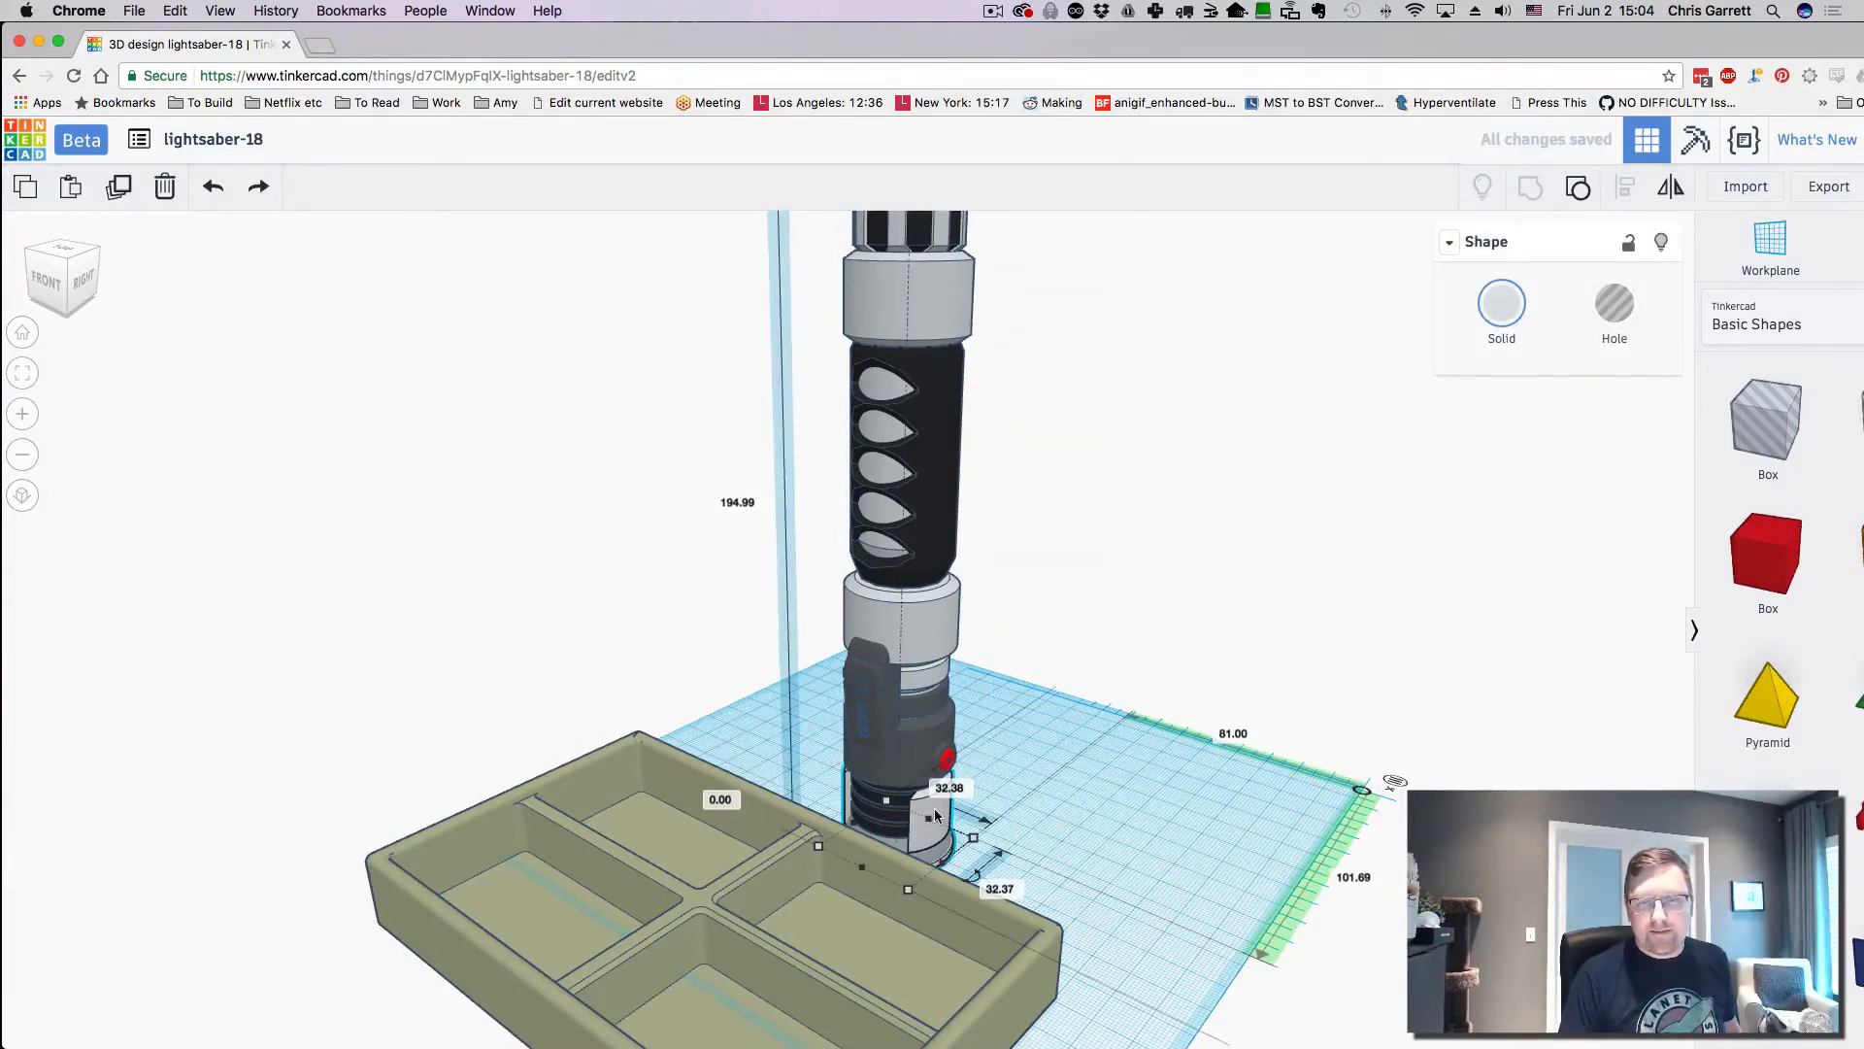
pyautogui.moveTo(778, 957); pyautogui.dragTo(671, 973)
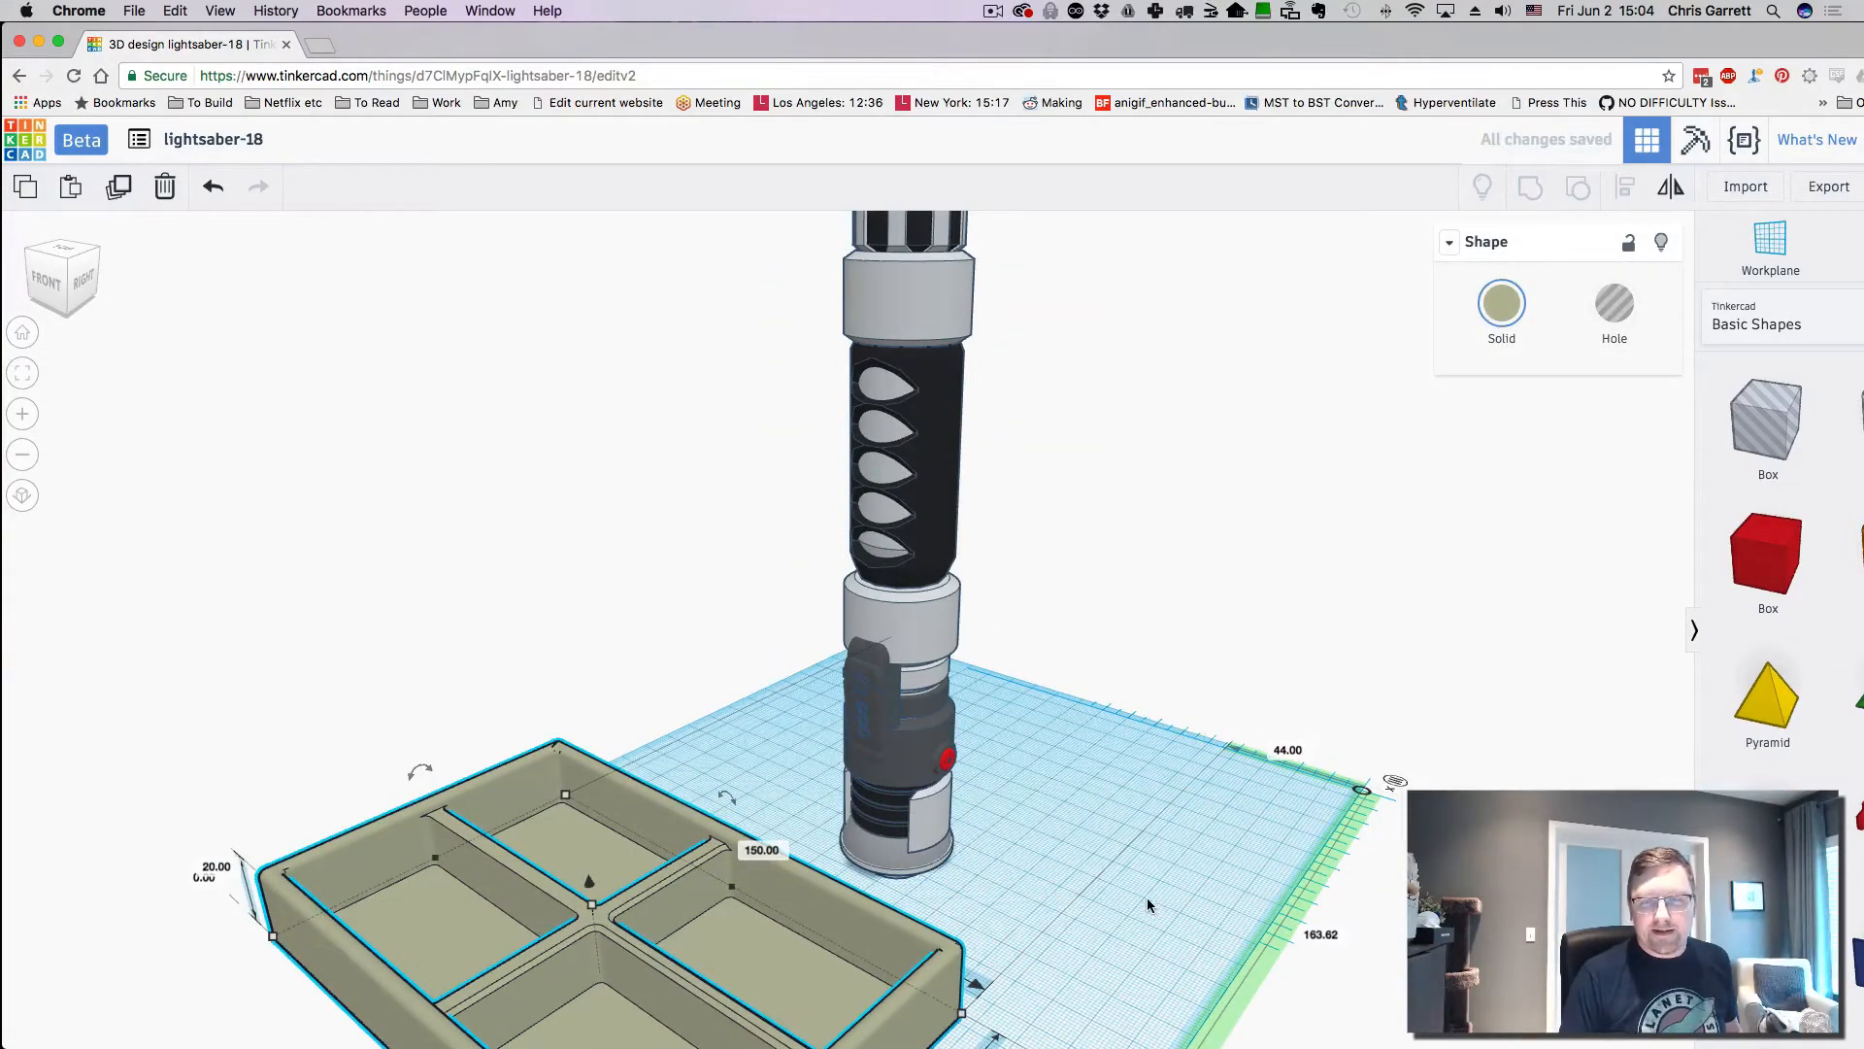
pyautogui.scroll(-5, 1144, 898)
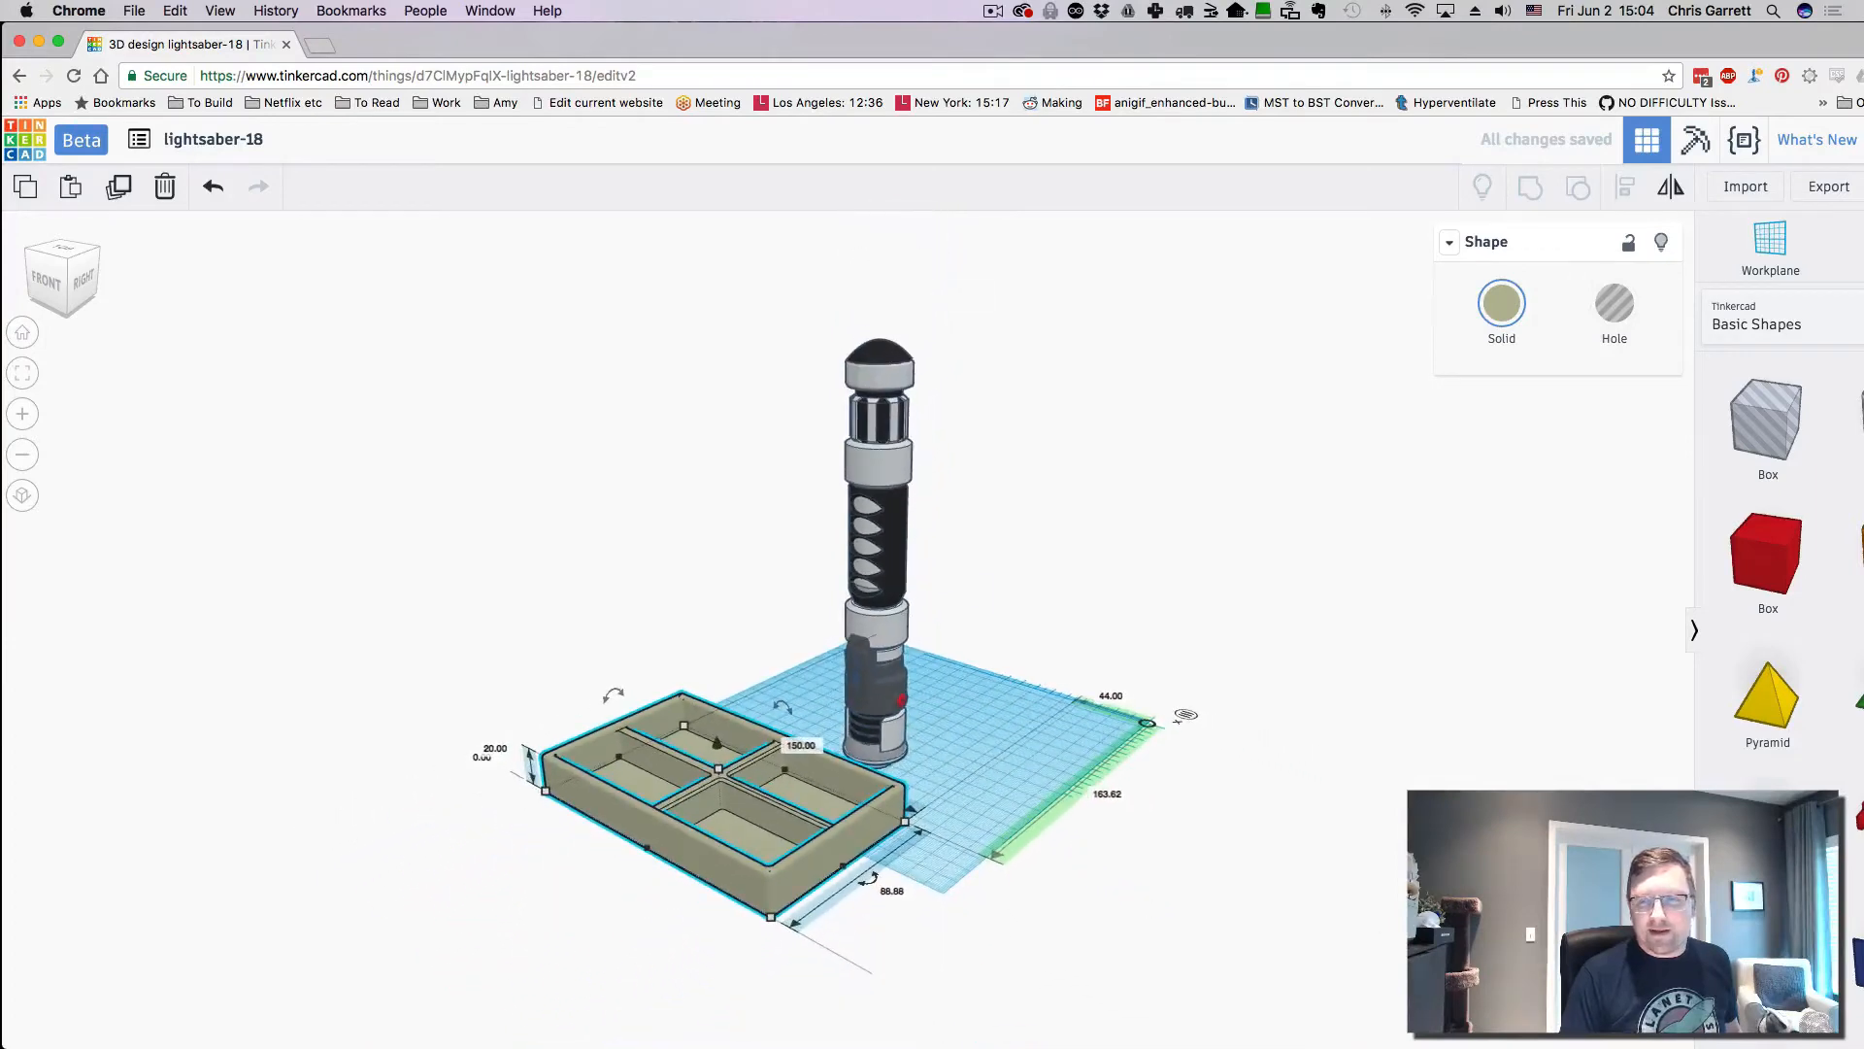
pyautogui.click(1582, 1019)
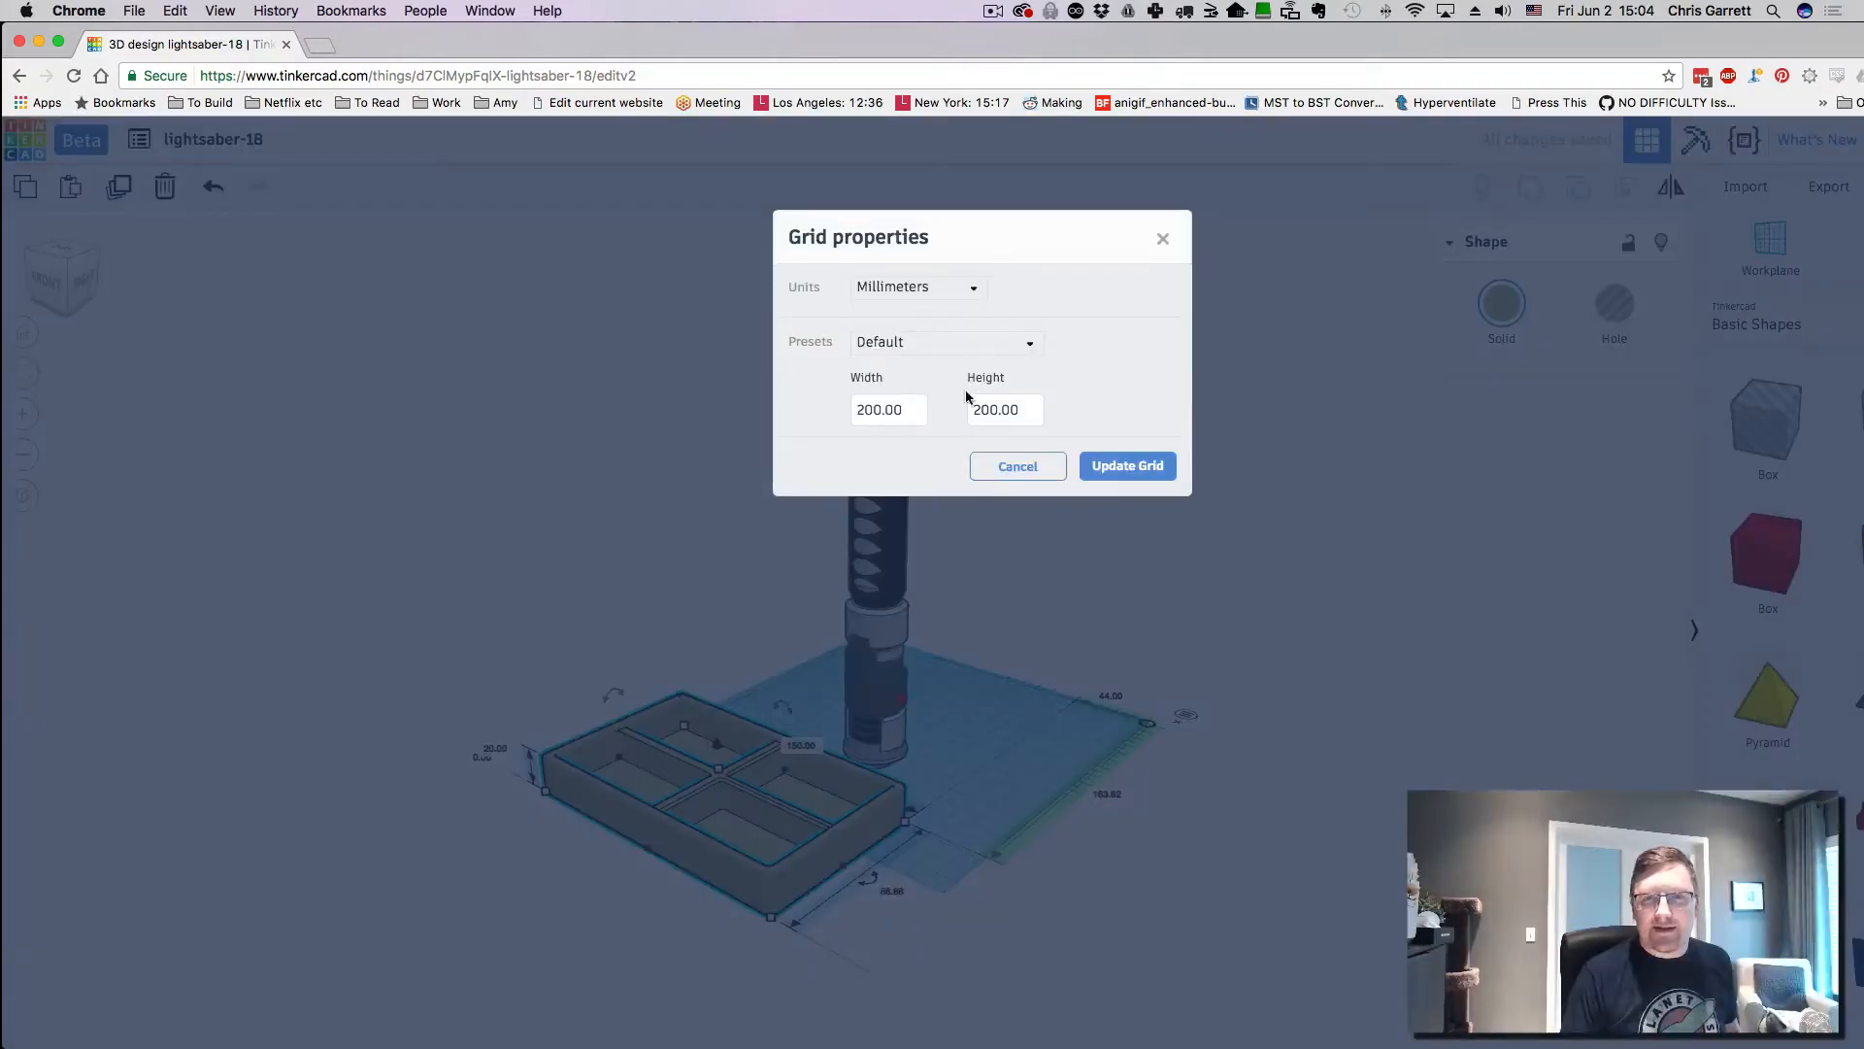
# - Enter 300 for grid width and height and apply the new grid size
pyautogui.moveTo(905, 412); pyautogui.dragTo(810, 409)
pyautogui.write('300')
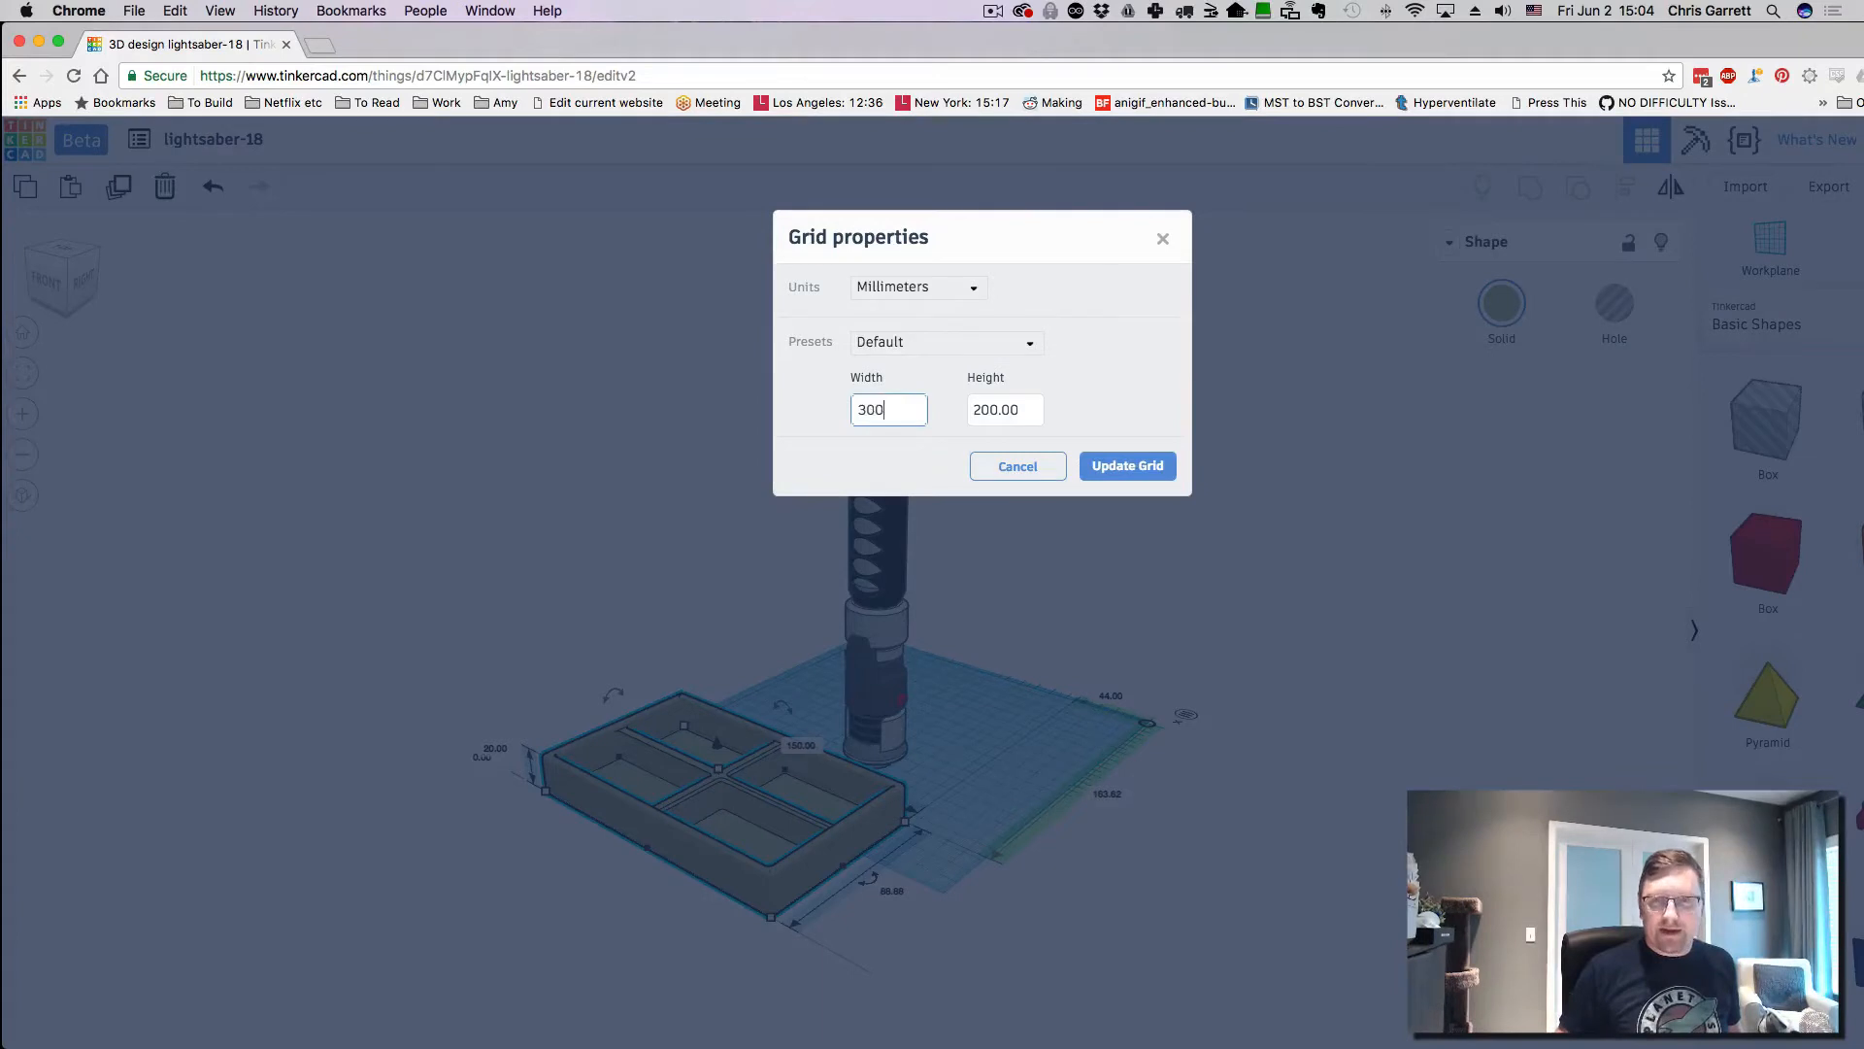
pyautogui.press('Tab')
pyautogui.write('300')
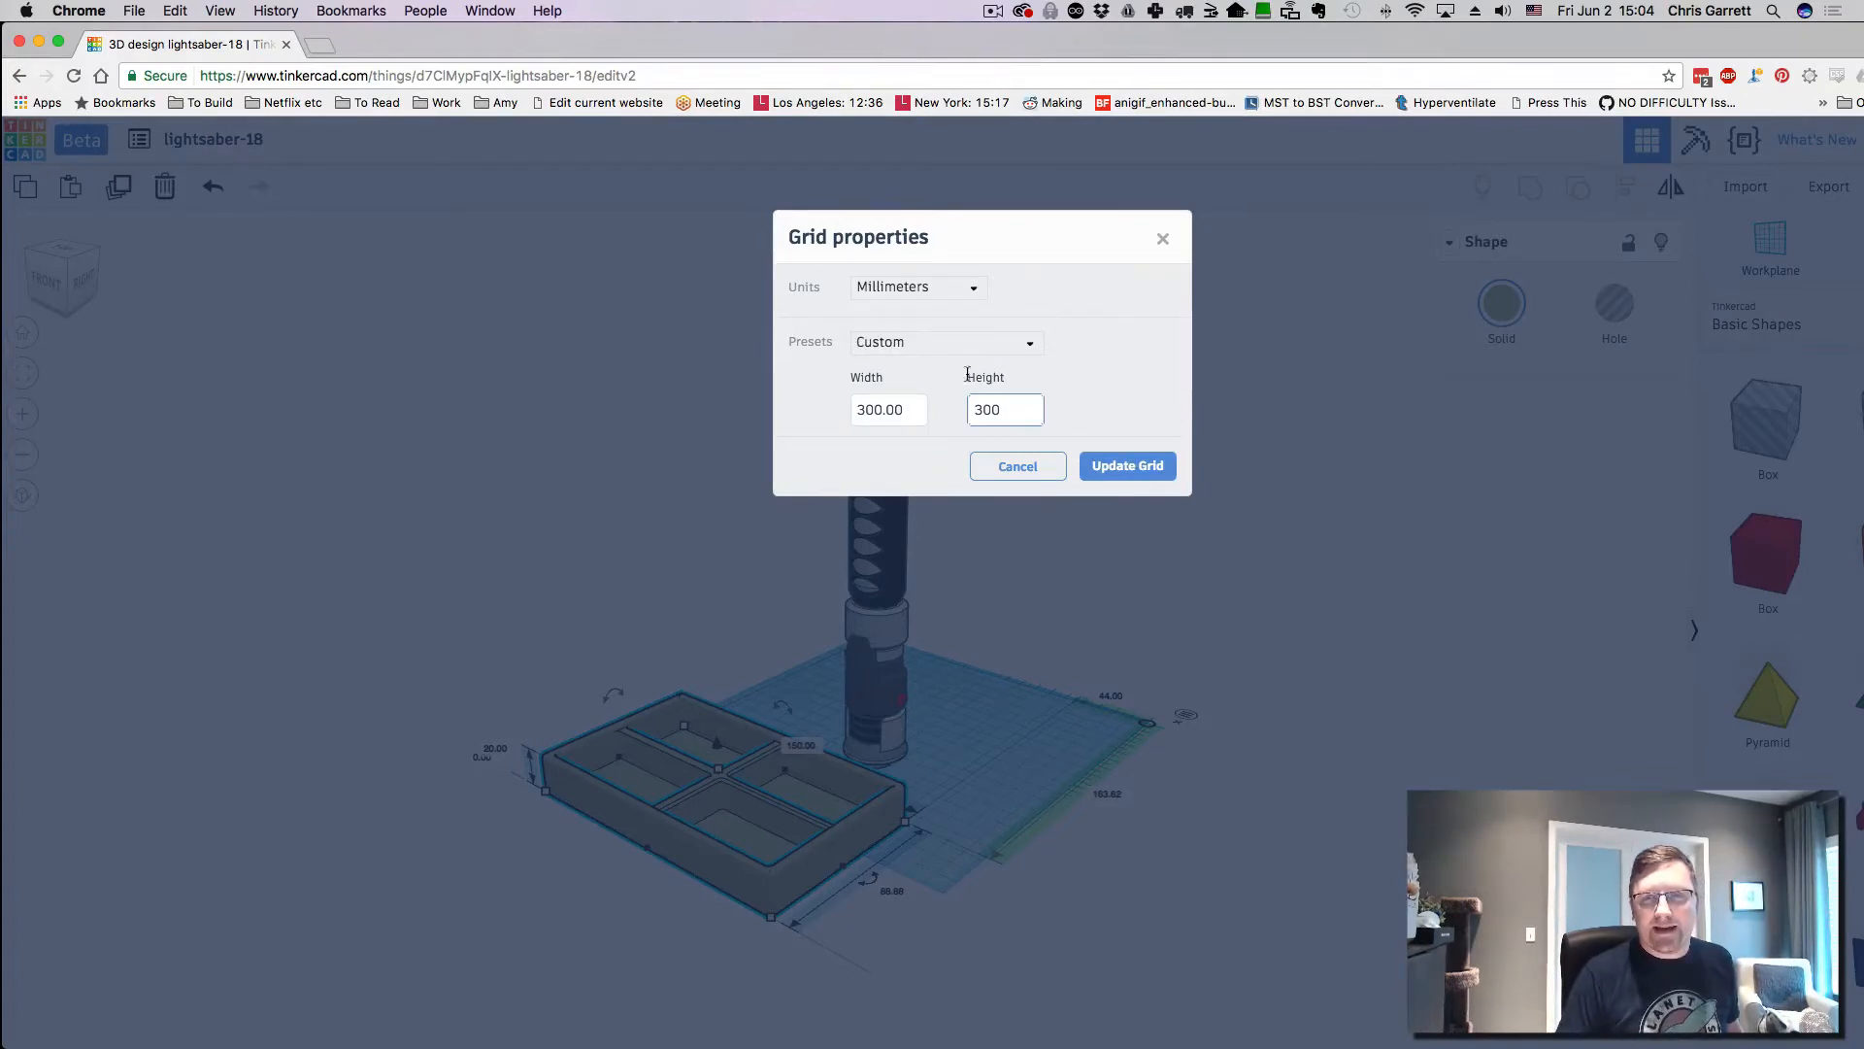
pyautogui.click(1112, 467)
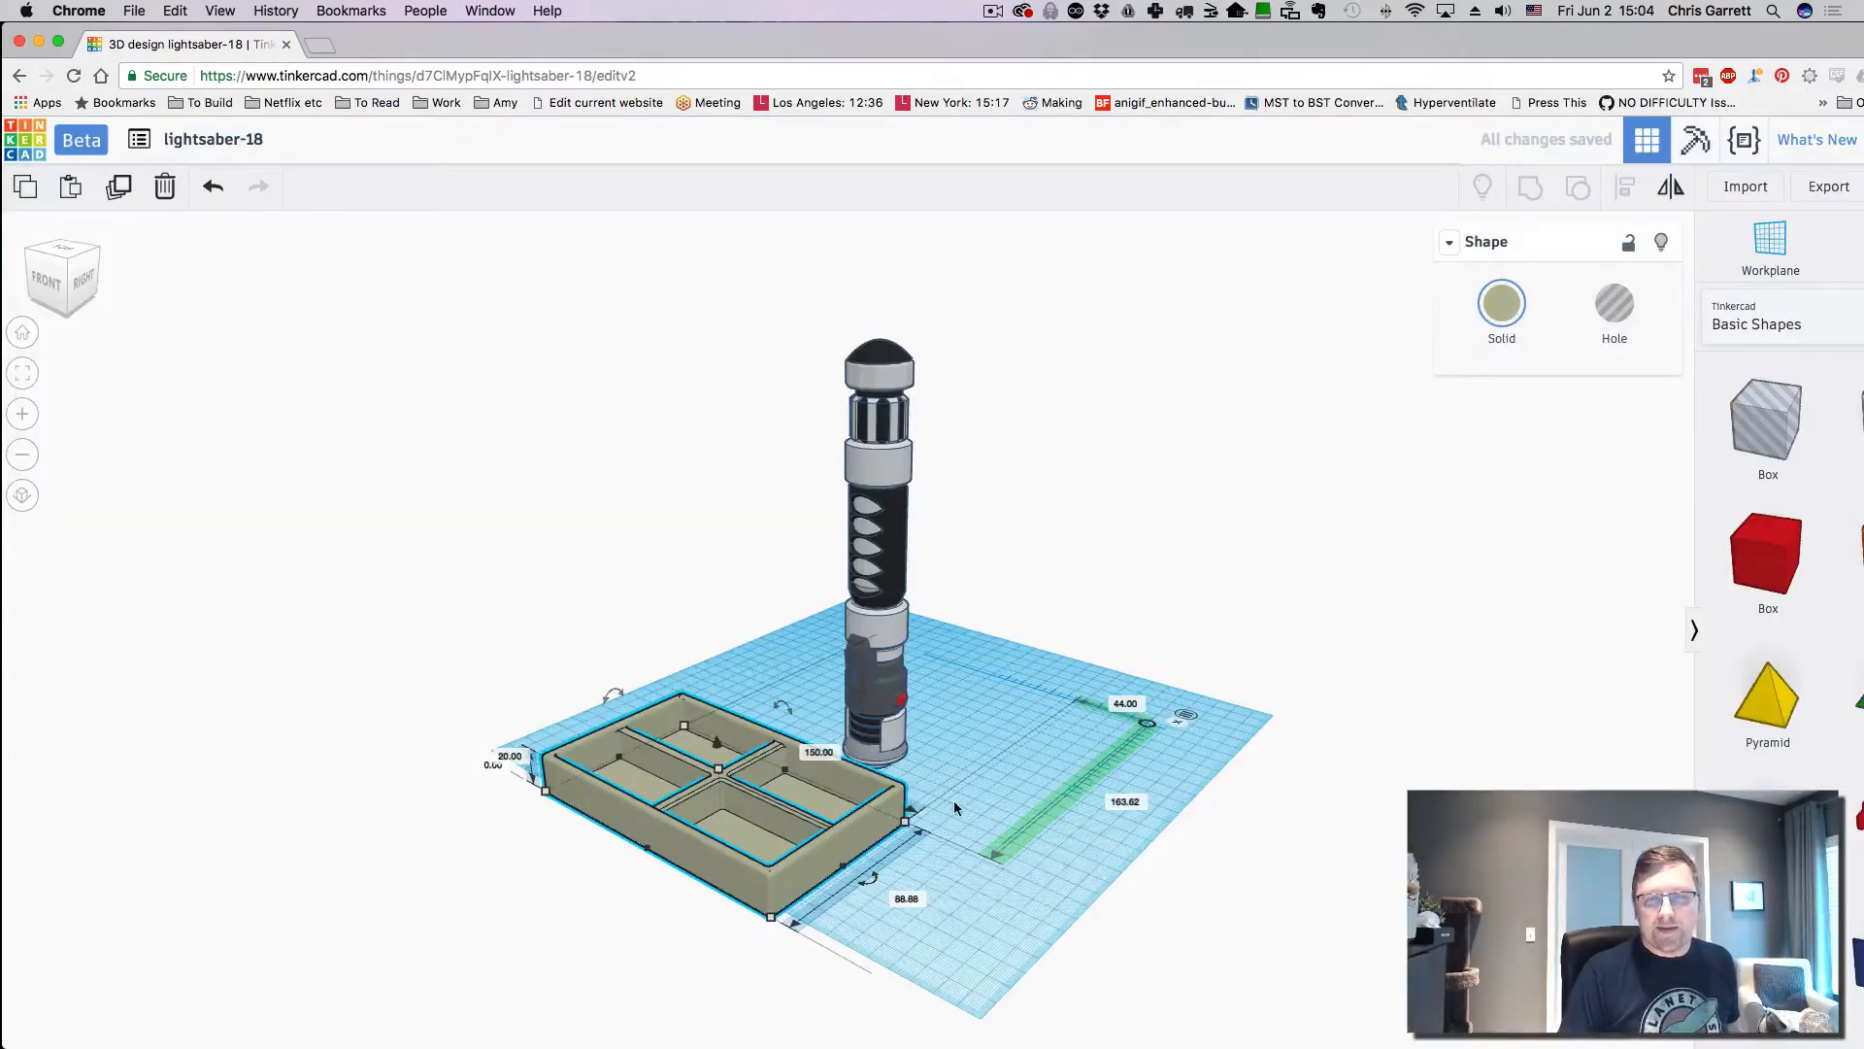
# - Orbit higher, then marquee-select the whole lightsaber and move it right
pyautogui.moveTo(1175, 847); pyautogui.dragTo(899, 759, button='right')
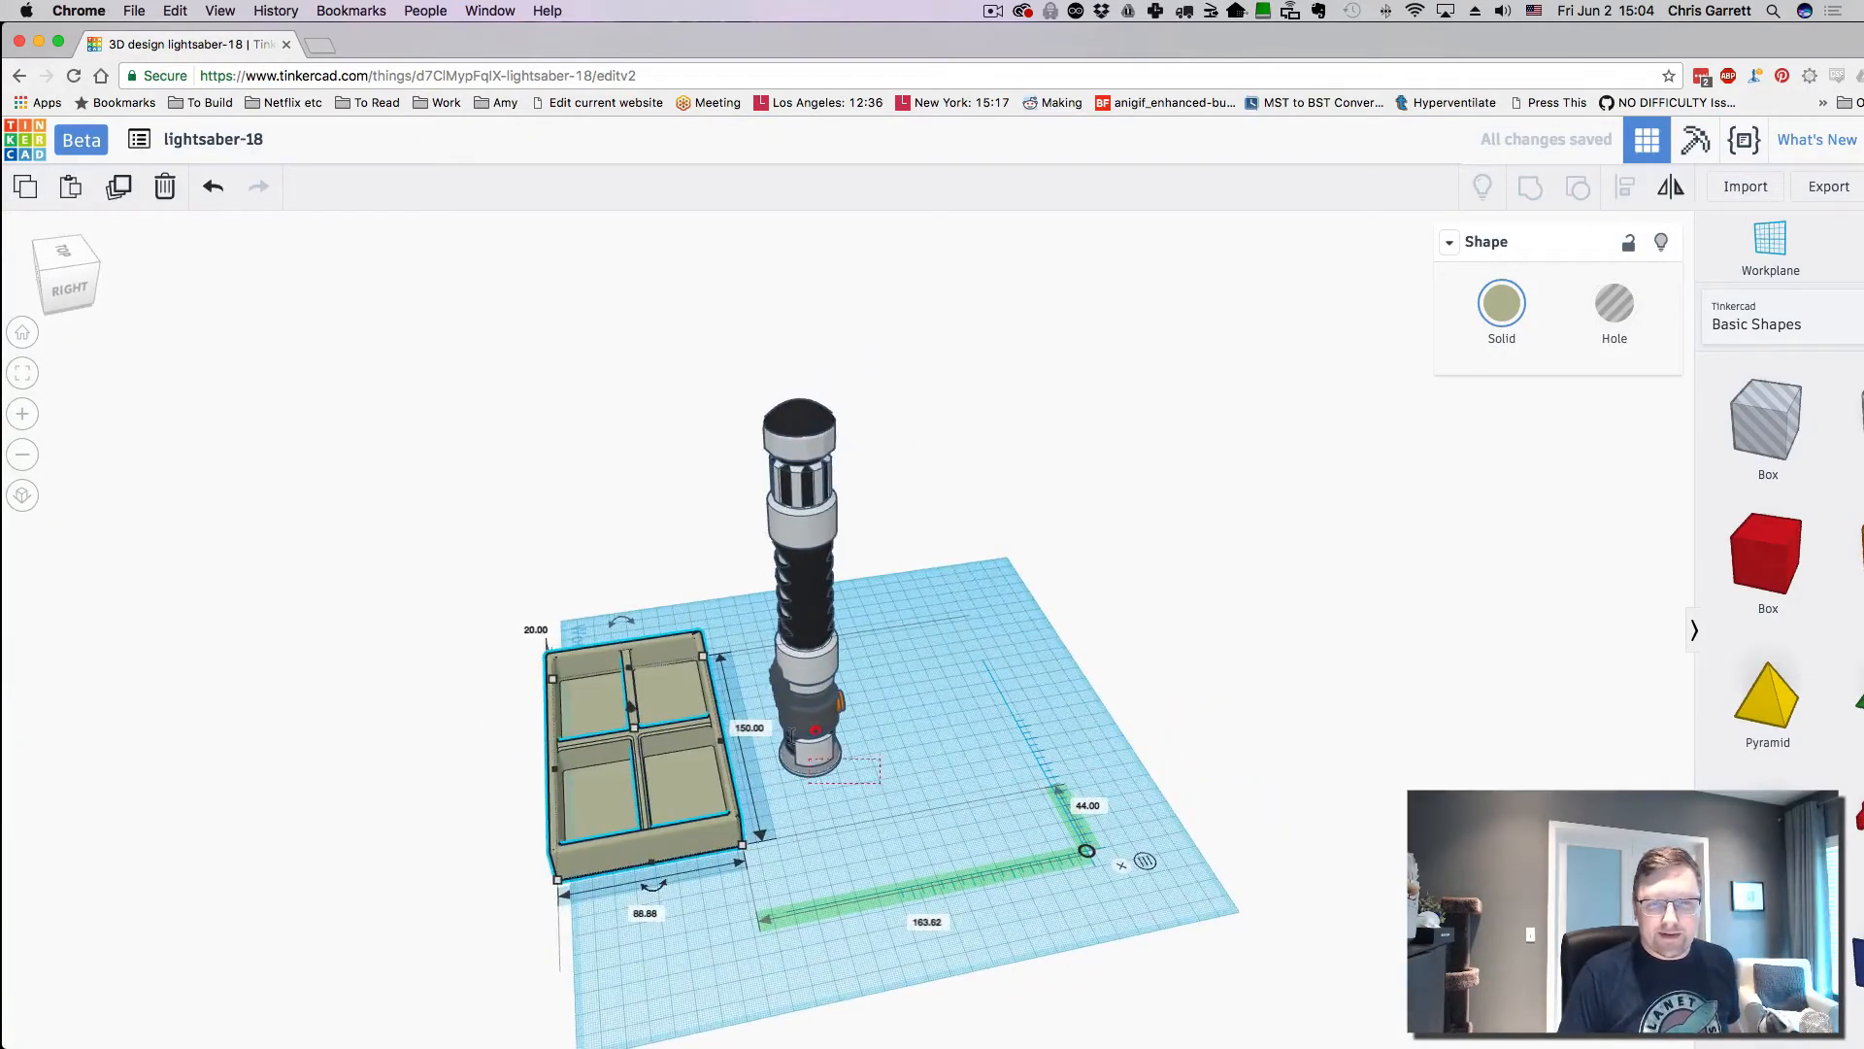
pyautogui.moveTo(807, 680); pyautogui.dragTo(986, 583)
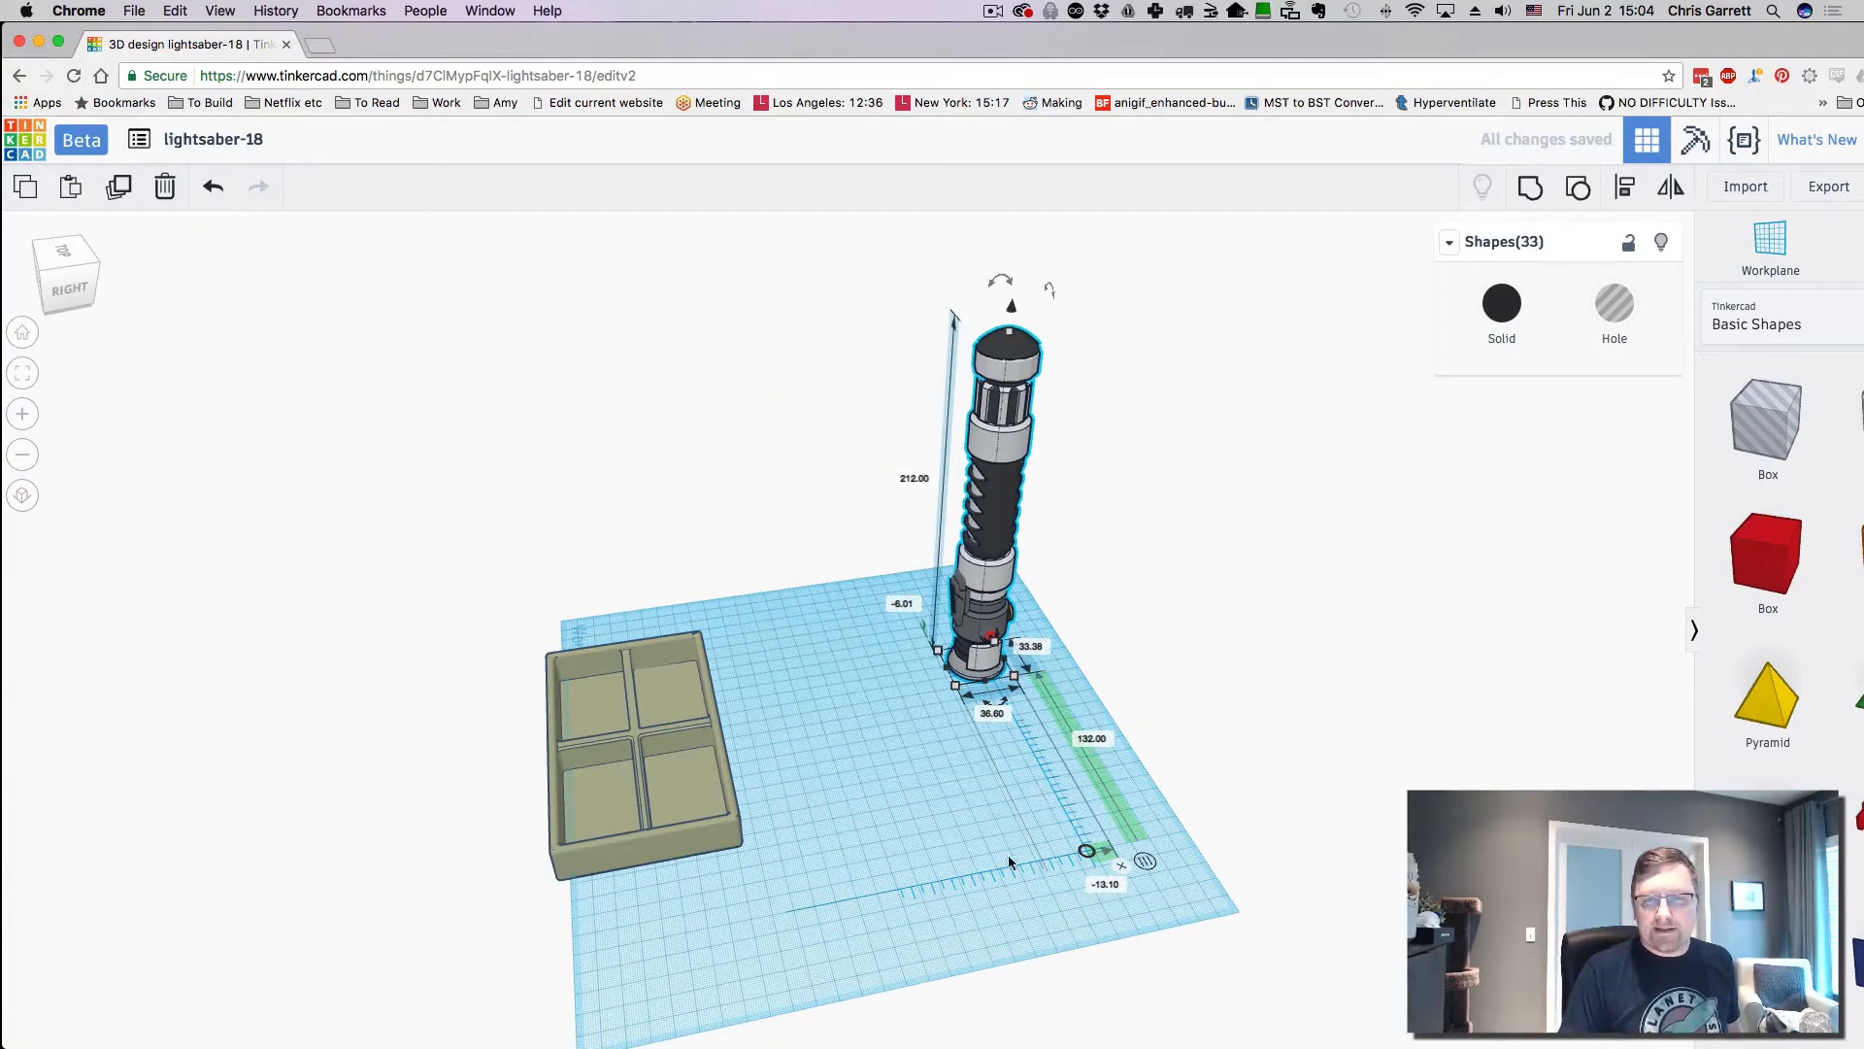
pyautogui.click(944, 755)
pyautogui.moveTo(877, 284); pyautogui.dragTo(1138, 753)
pyautogui.moveTo(974, 596); pyautogui.dragTo(1018, 558)
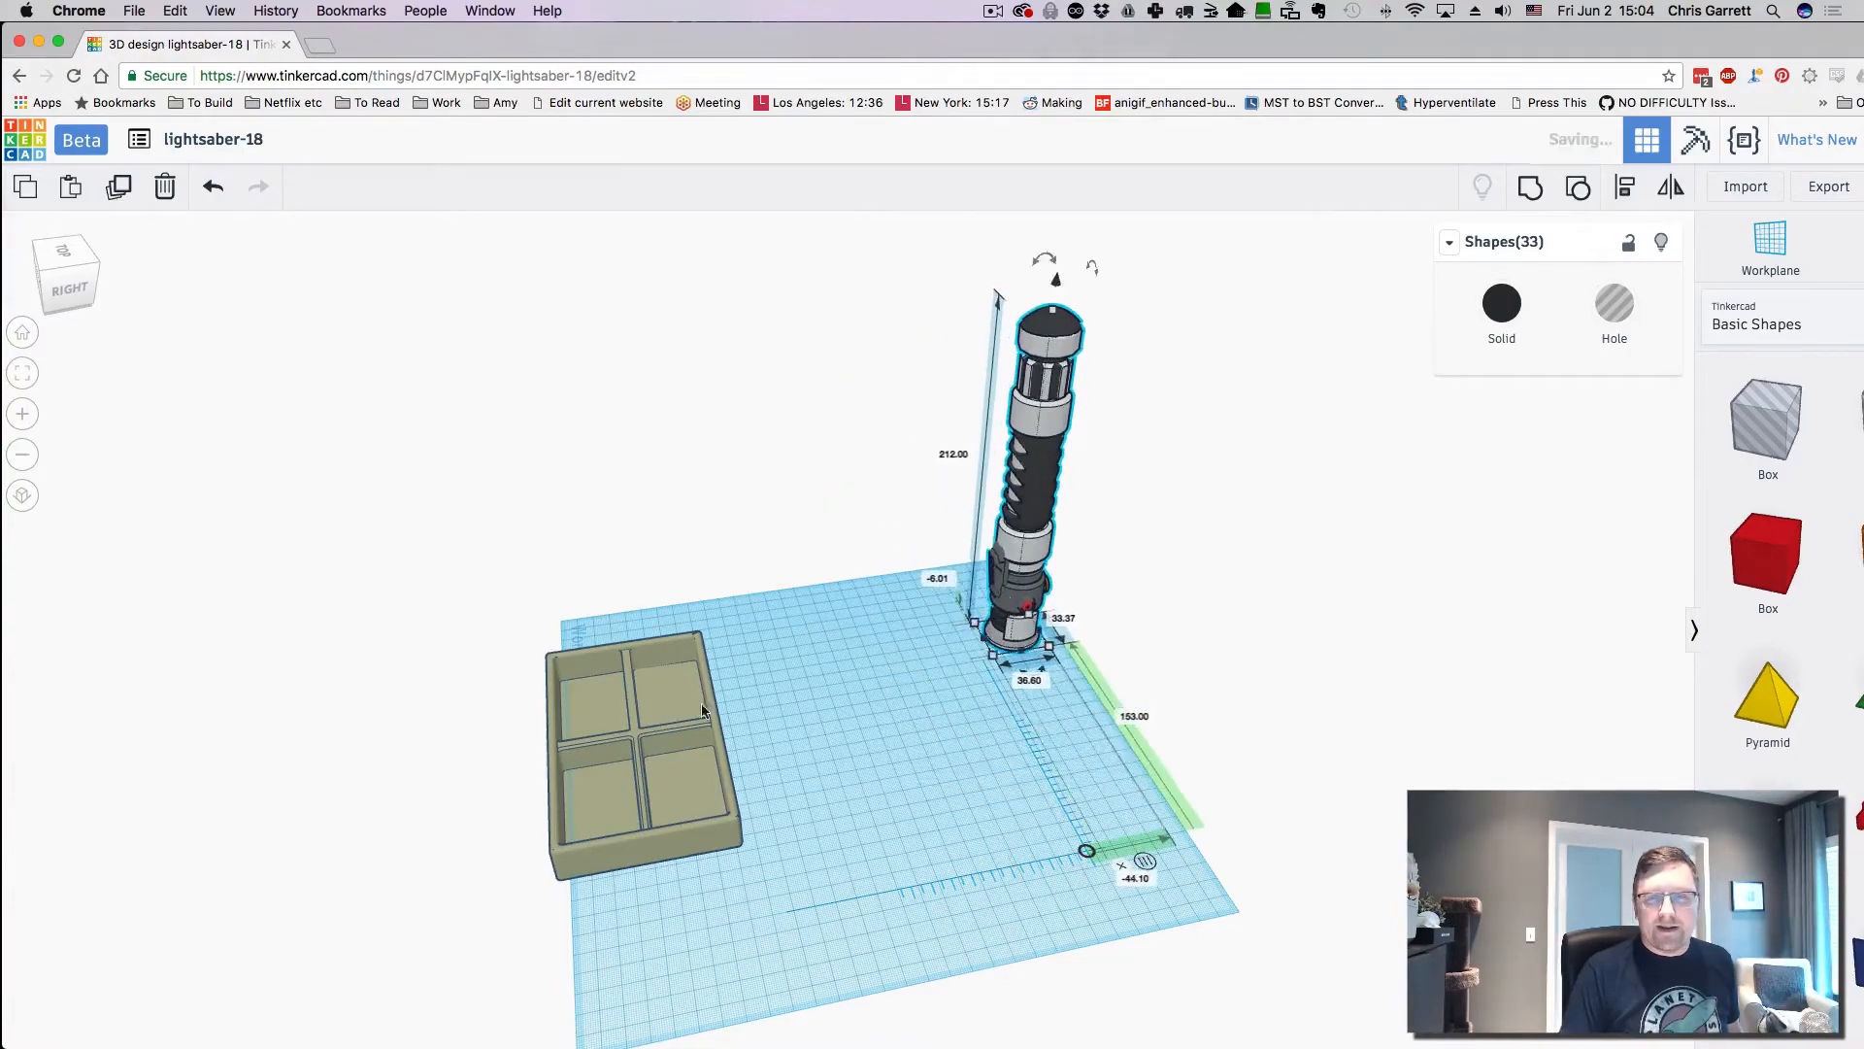
# - Drag the parts tray toward the ruler and nudge it to 136.50 mm by 23.00 mm
pyautogui.click(651, 734)
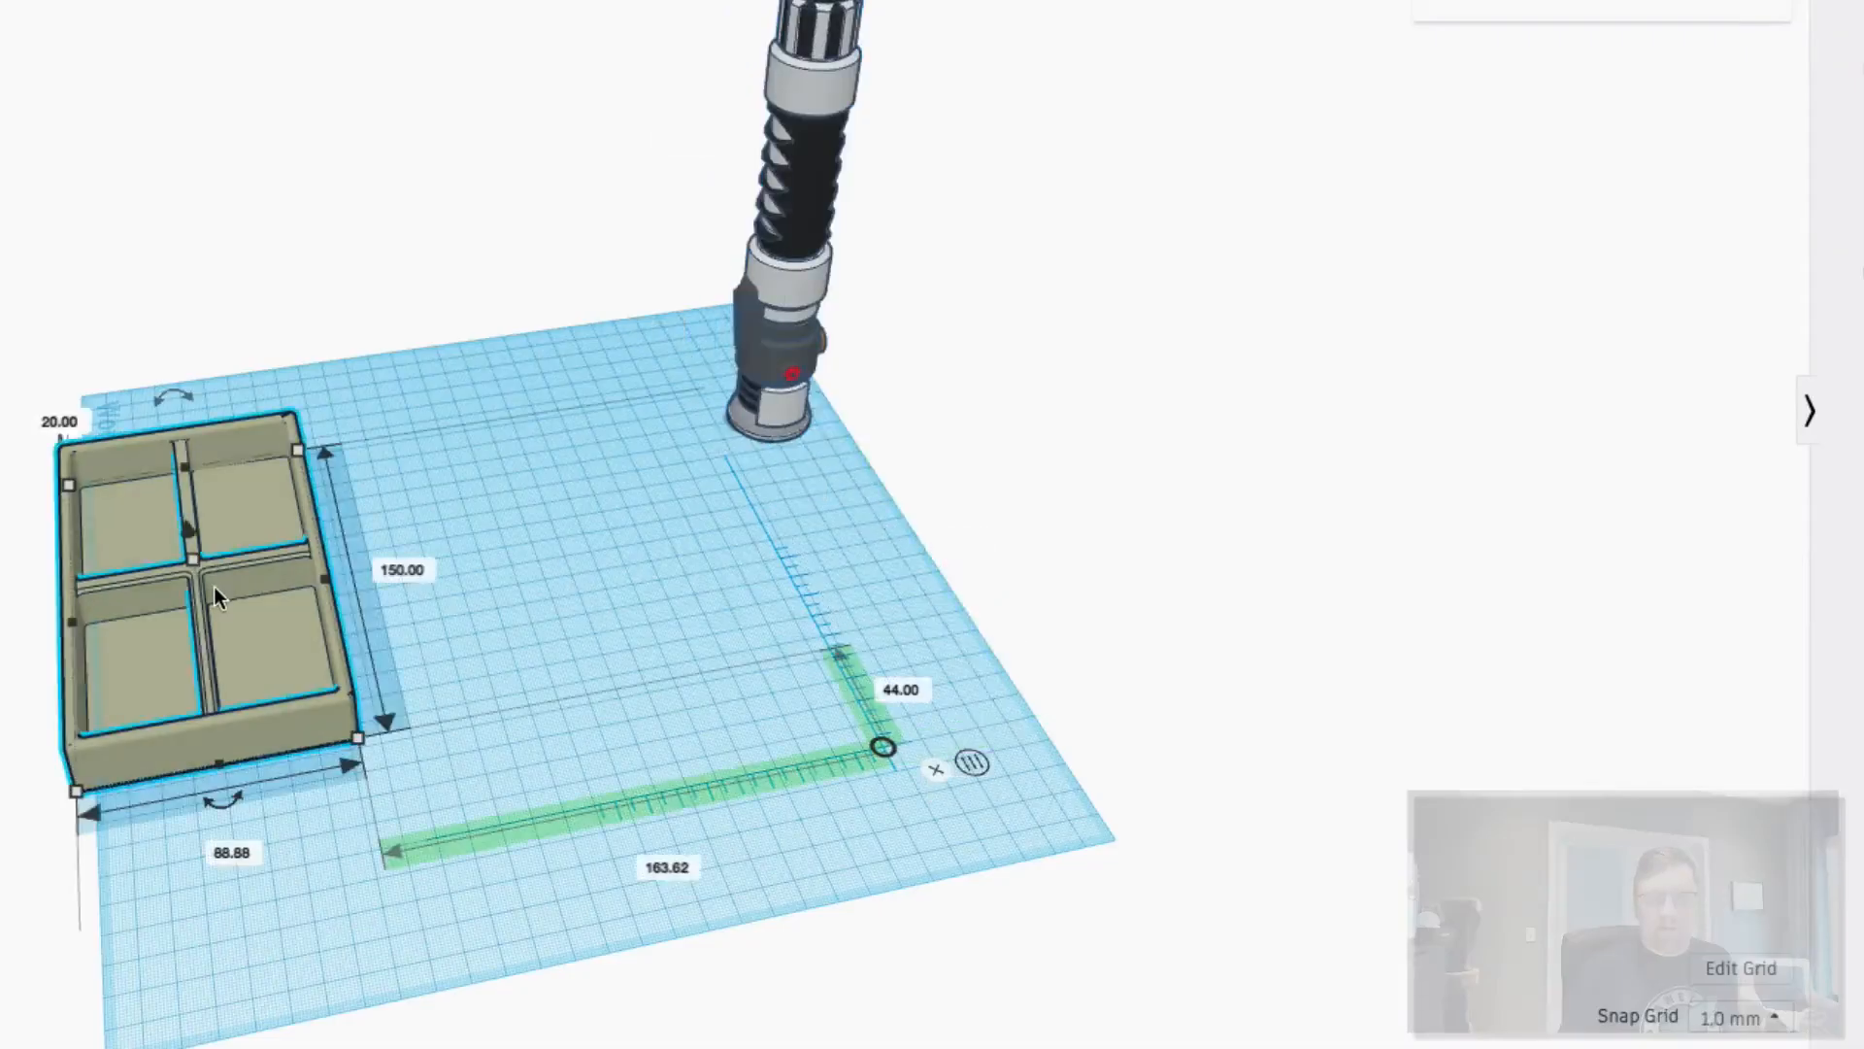
pyautogui.moveTo(214, 587); pyautogui.dragTo(294, 615)
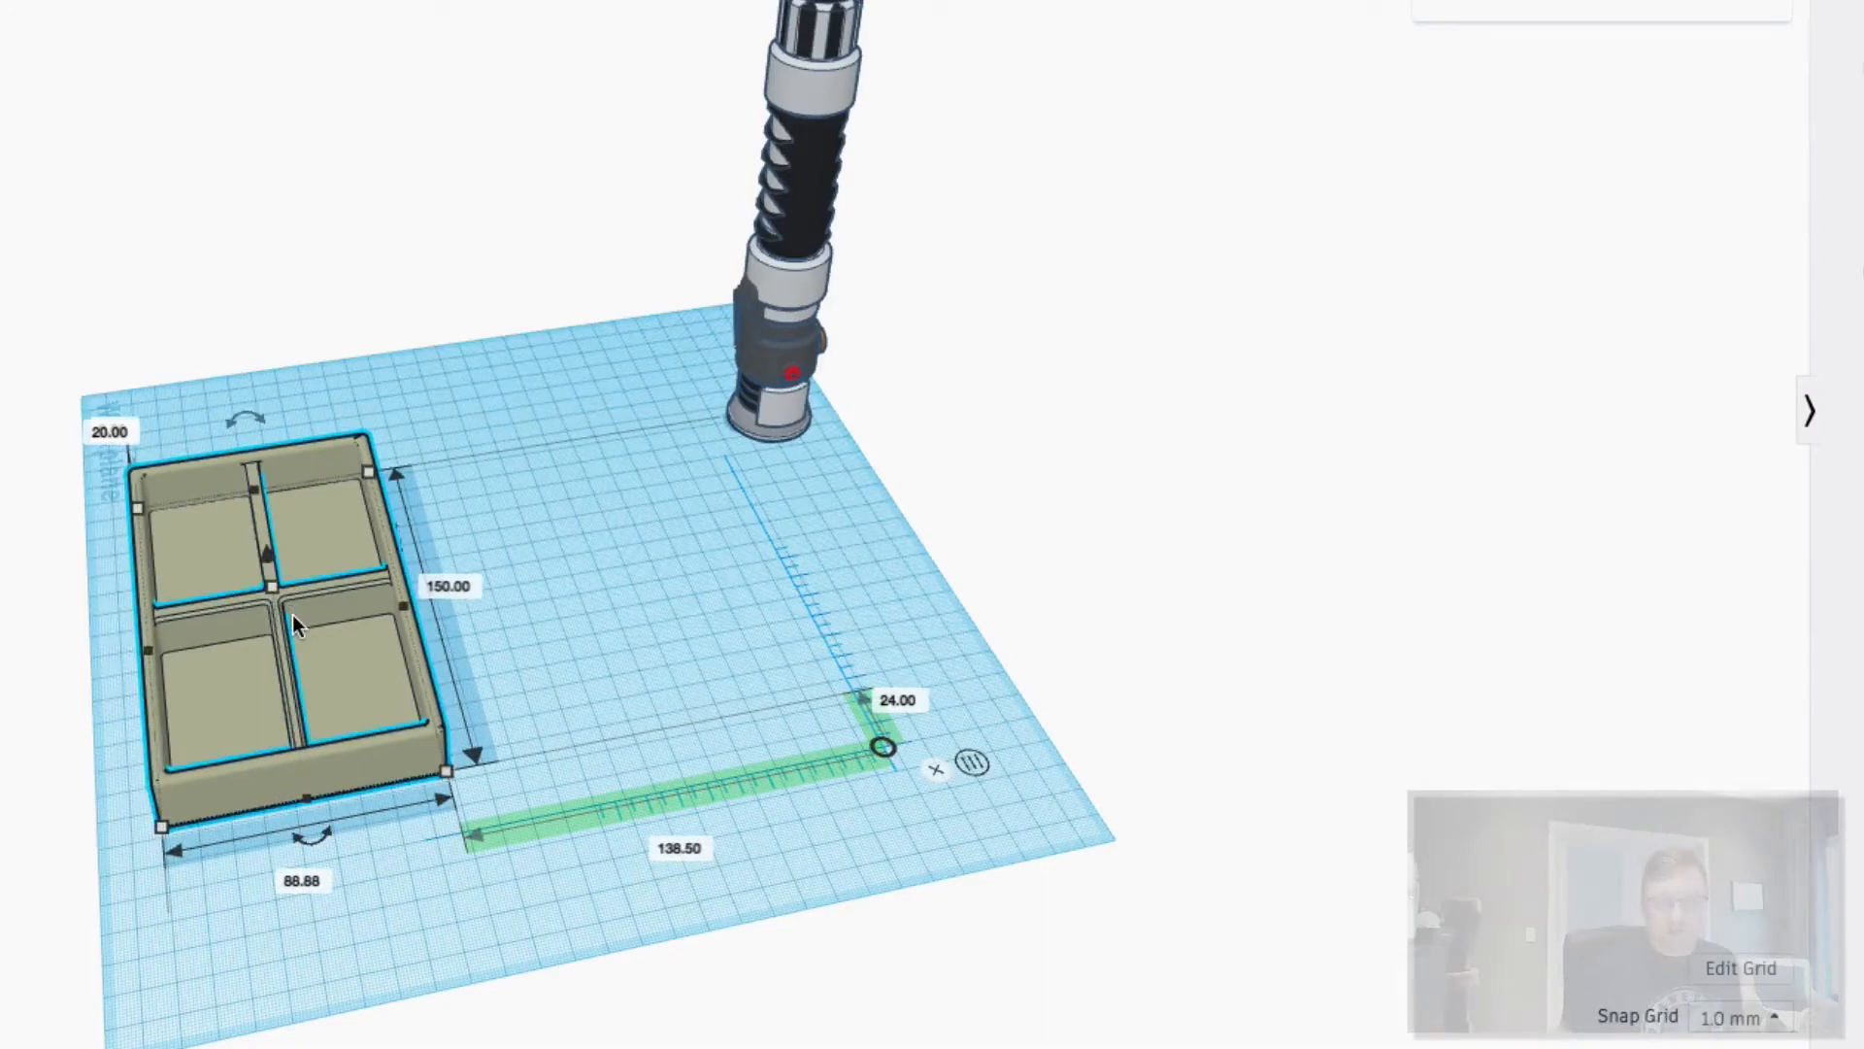
pyautogui.press('Right')
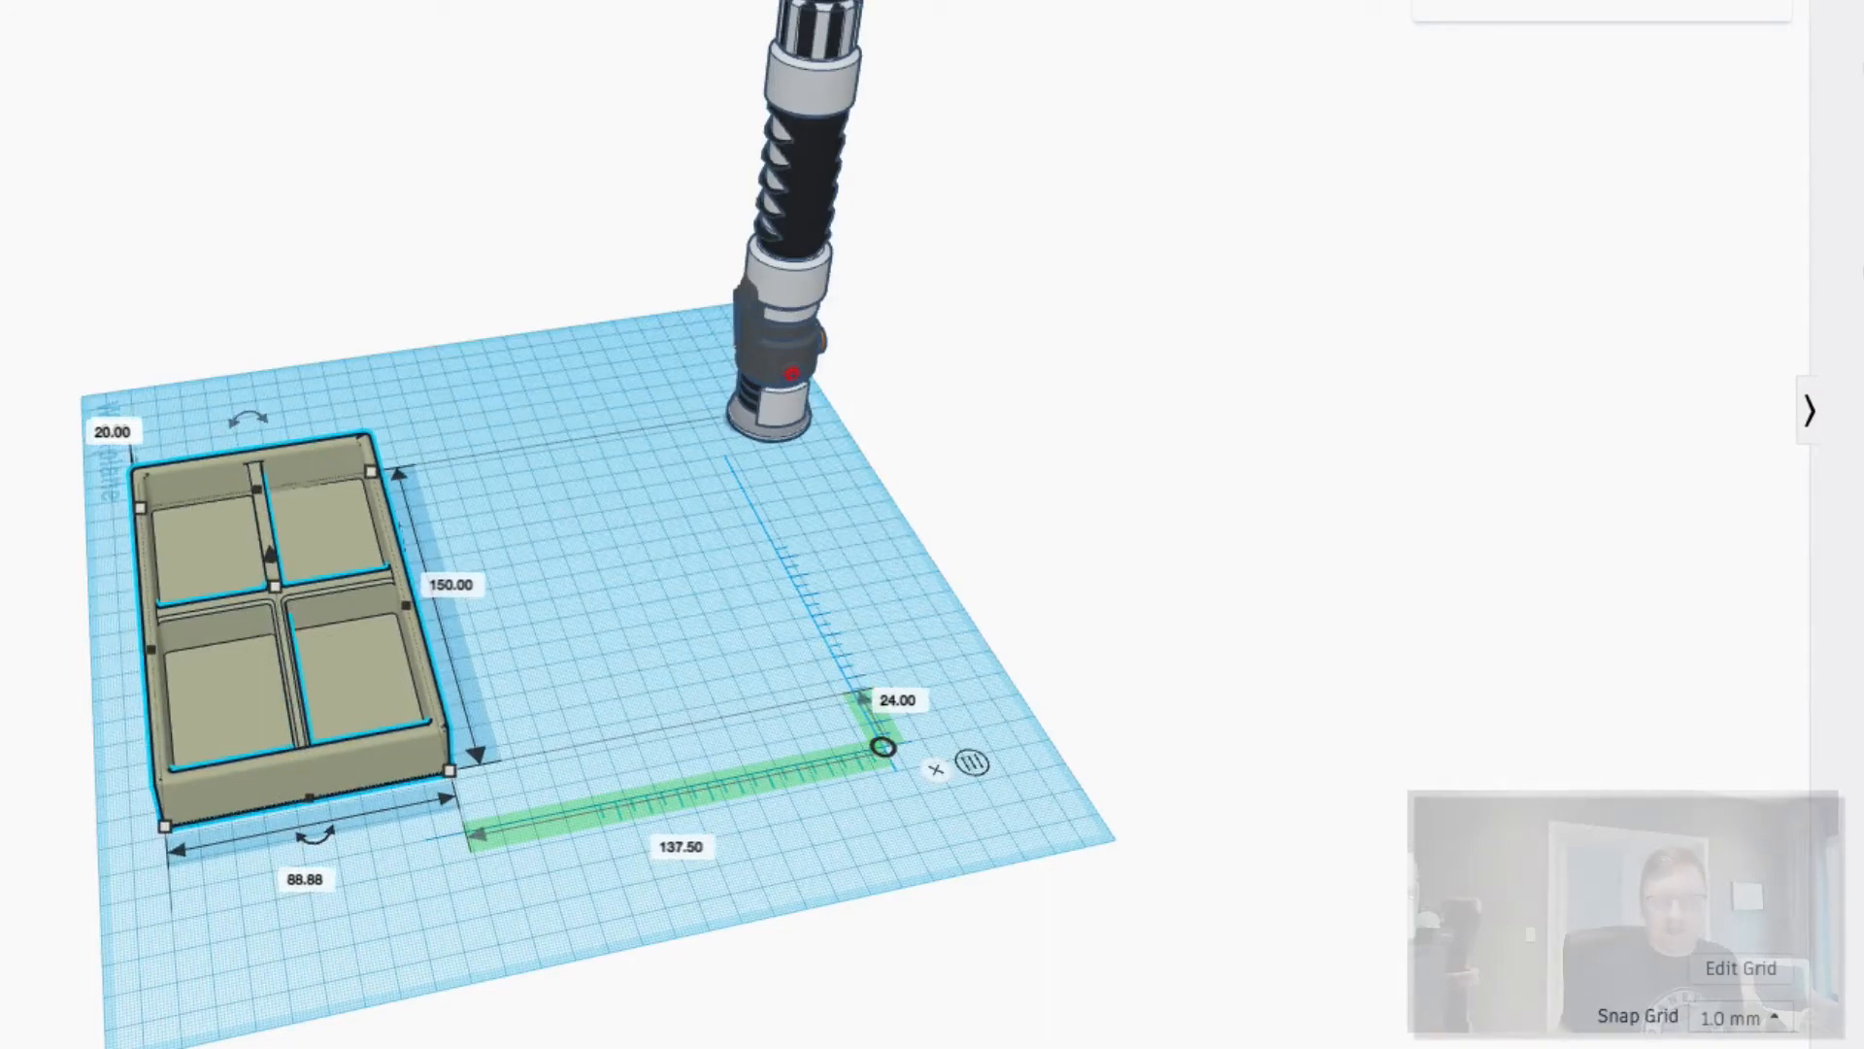
pyautogui.press('Down')
pyautogui.press('Left')
pyautogui.press('Right')
pyautogui.press('Up')
pyautogui.press('Down')
pyautogui.press('Right')
pyautogui.press('Left')
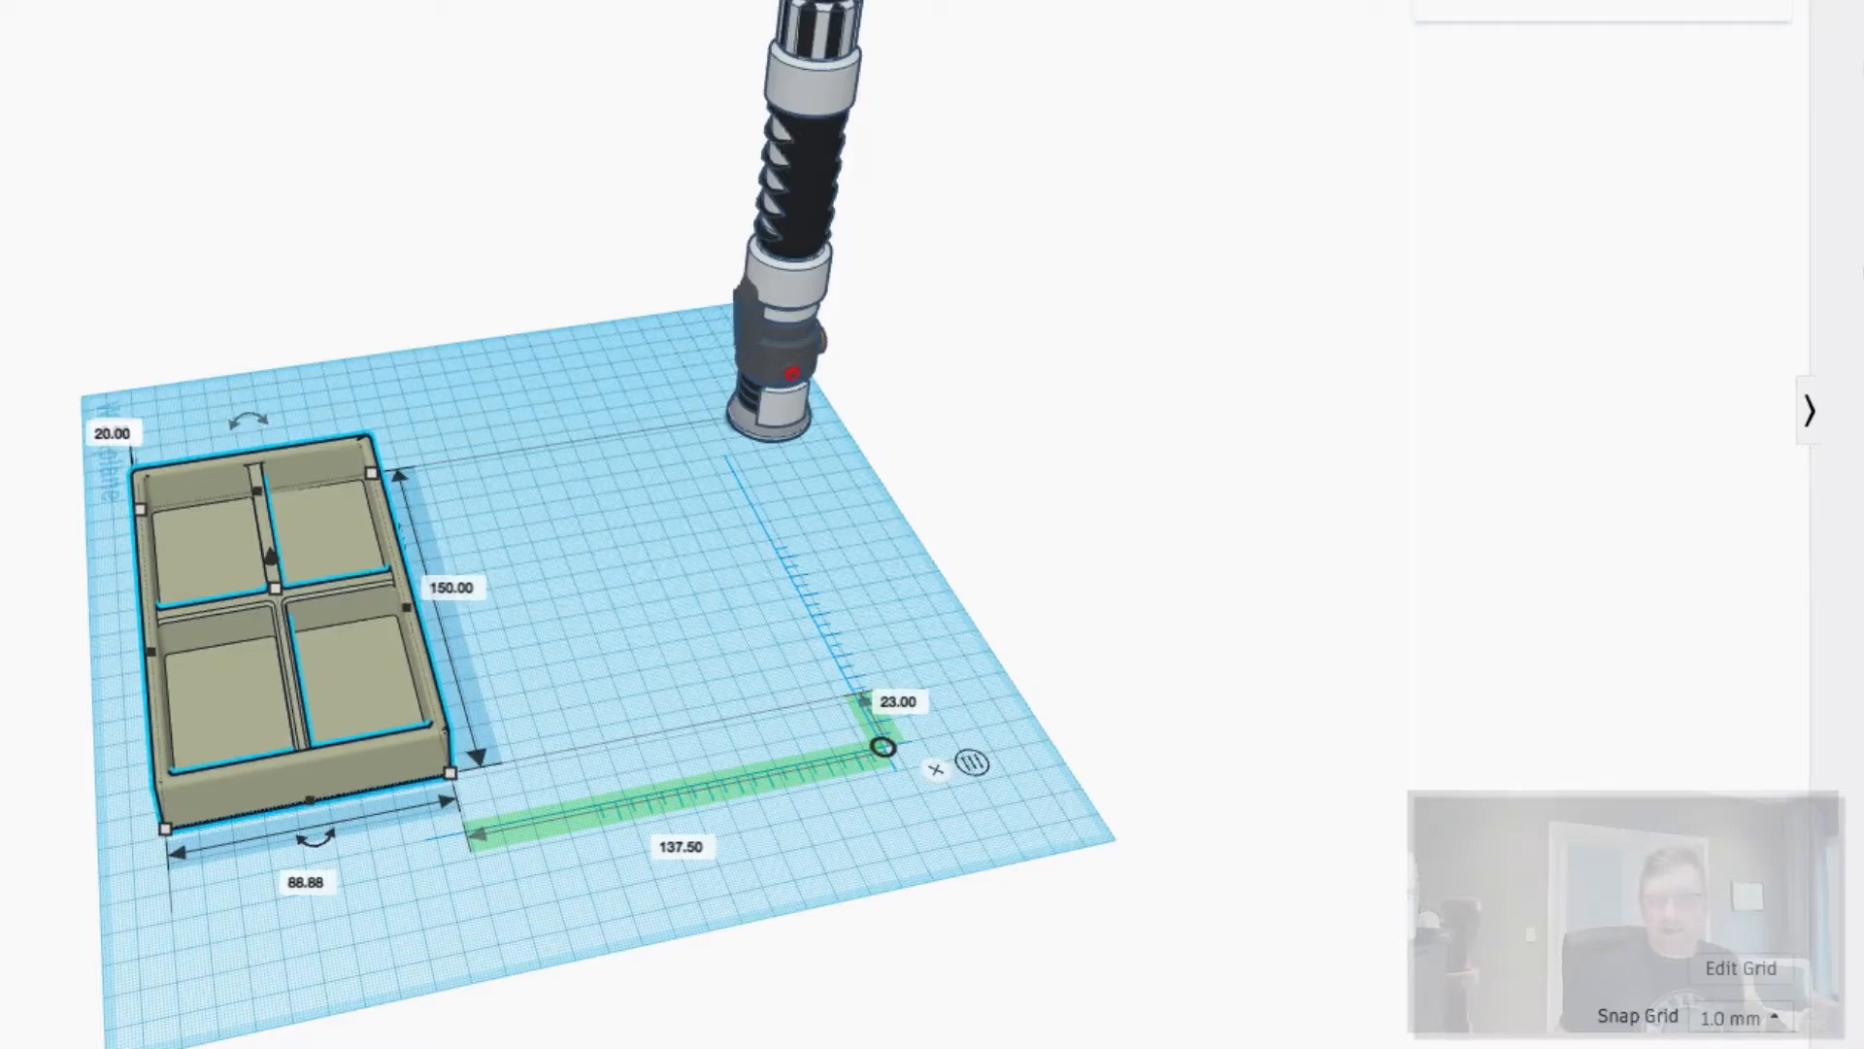
pyautogui.press('Right')
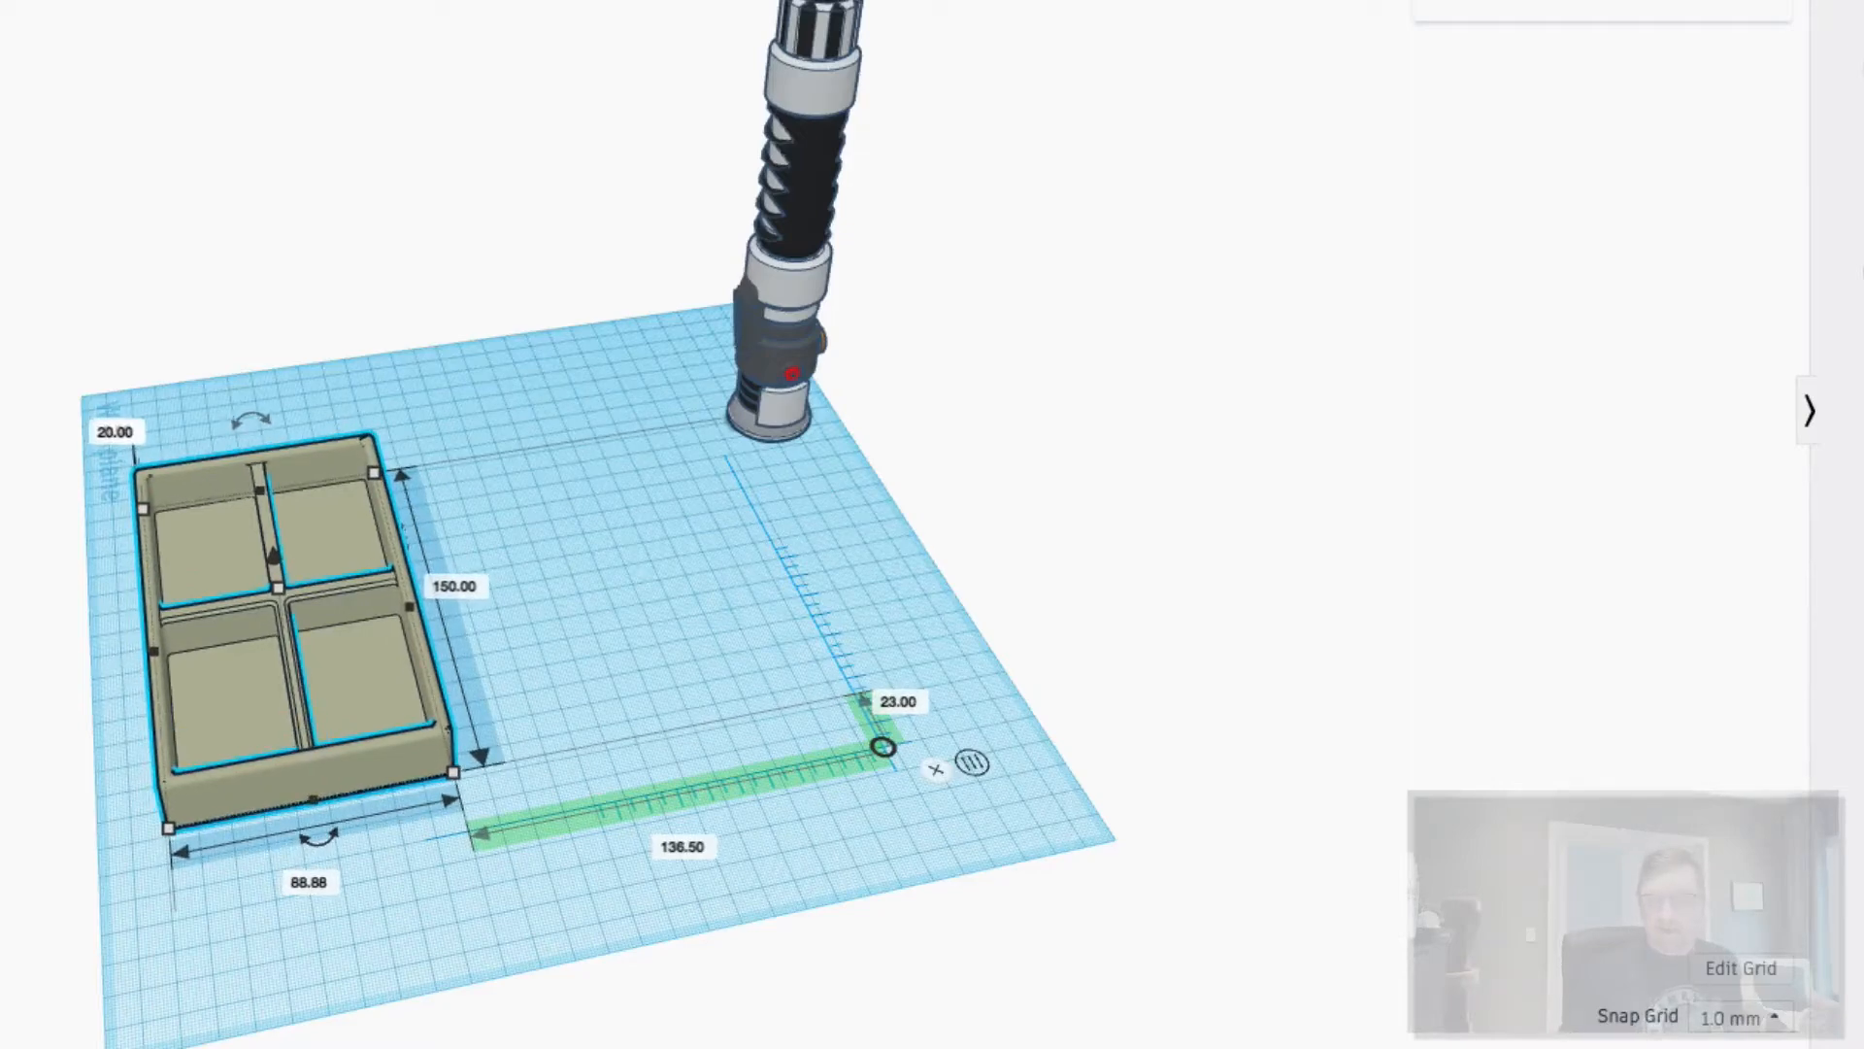
# - Set Snap Grid to 5.0 mm and move the tray to 66.50 mm by 13.00 mm
pyautogui.click(1721, 1018)
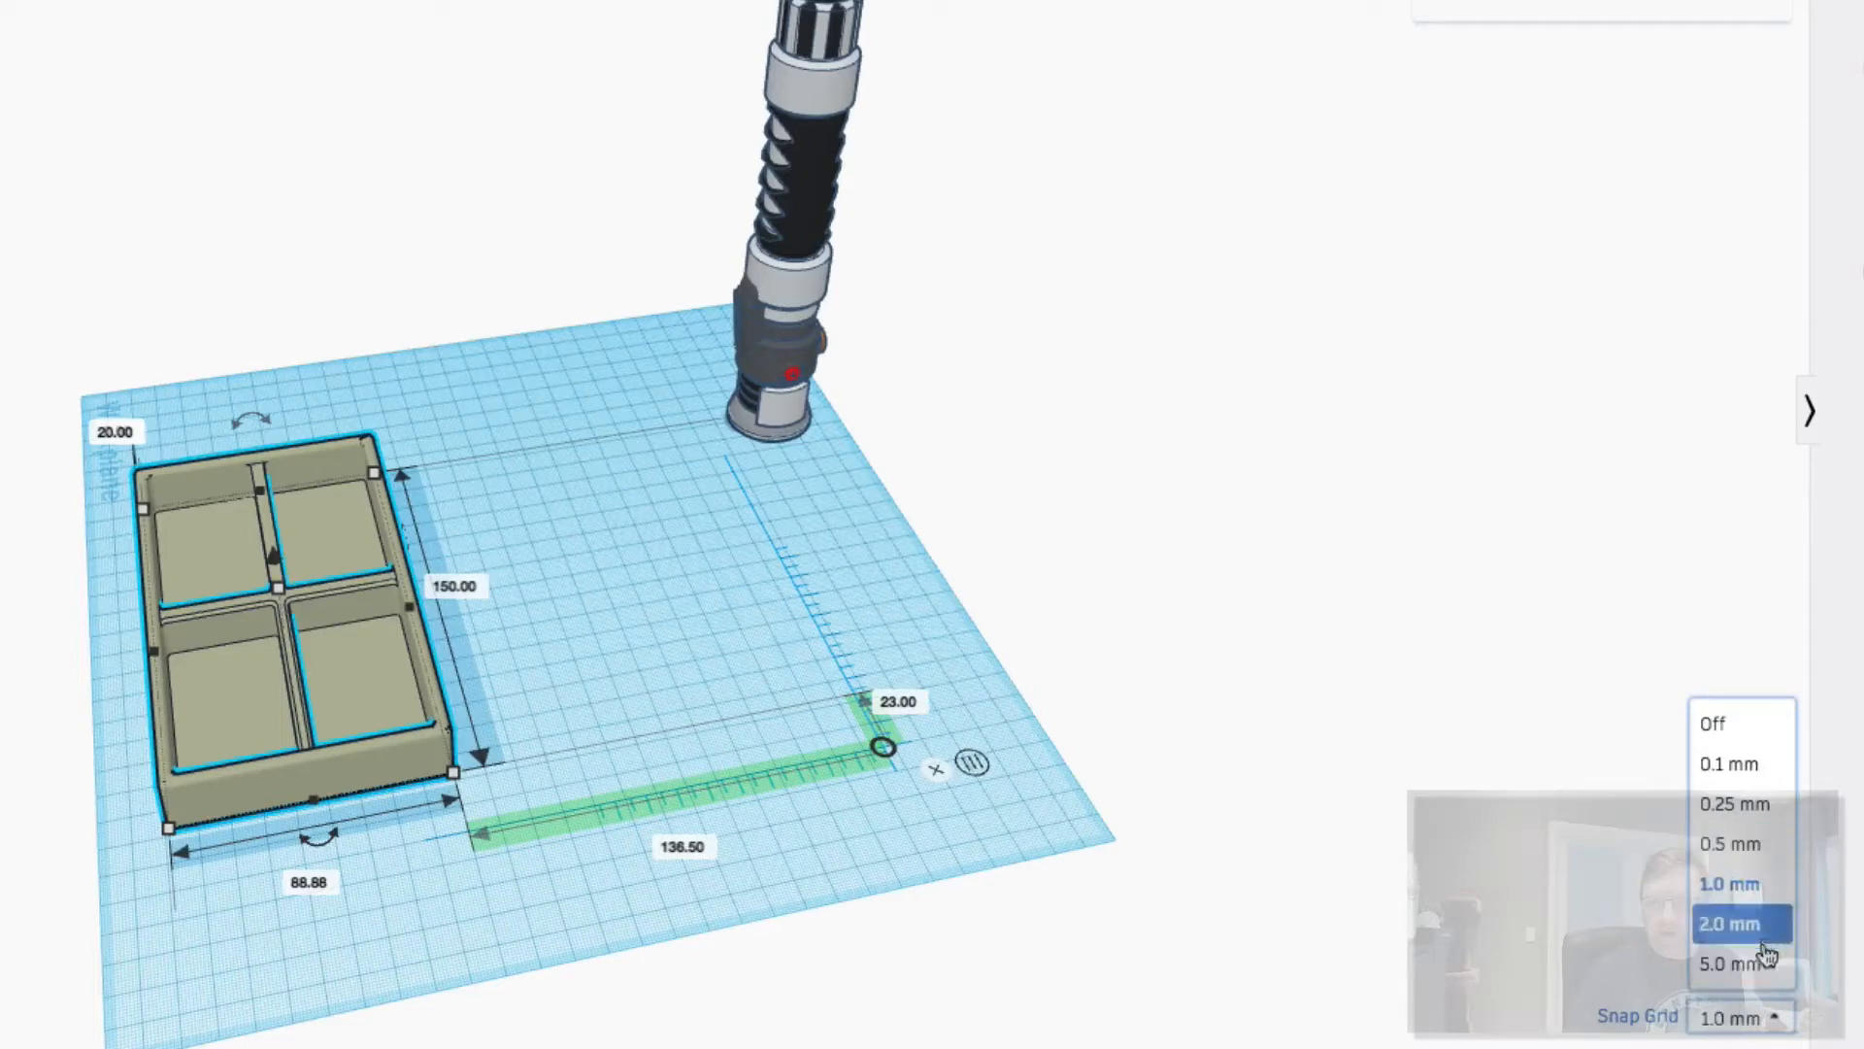
pyautogui.click(1764, 961)
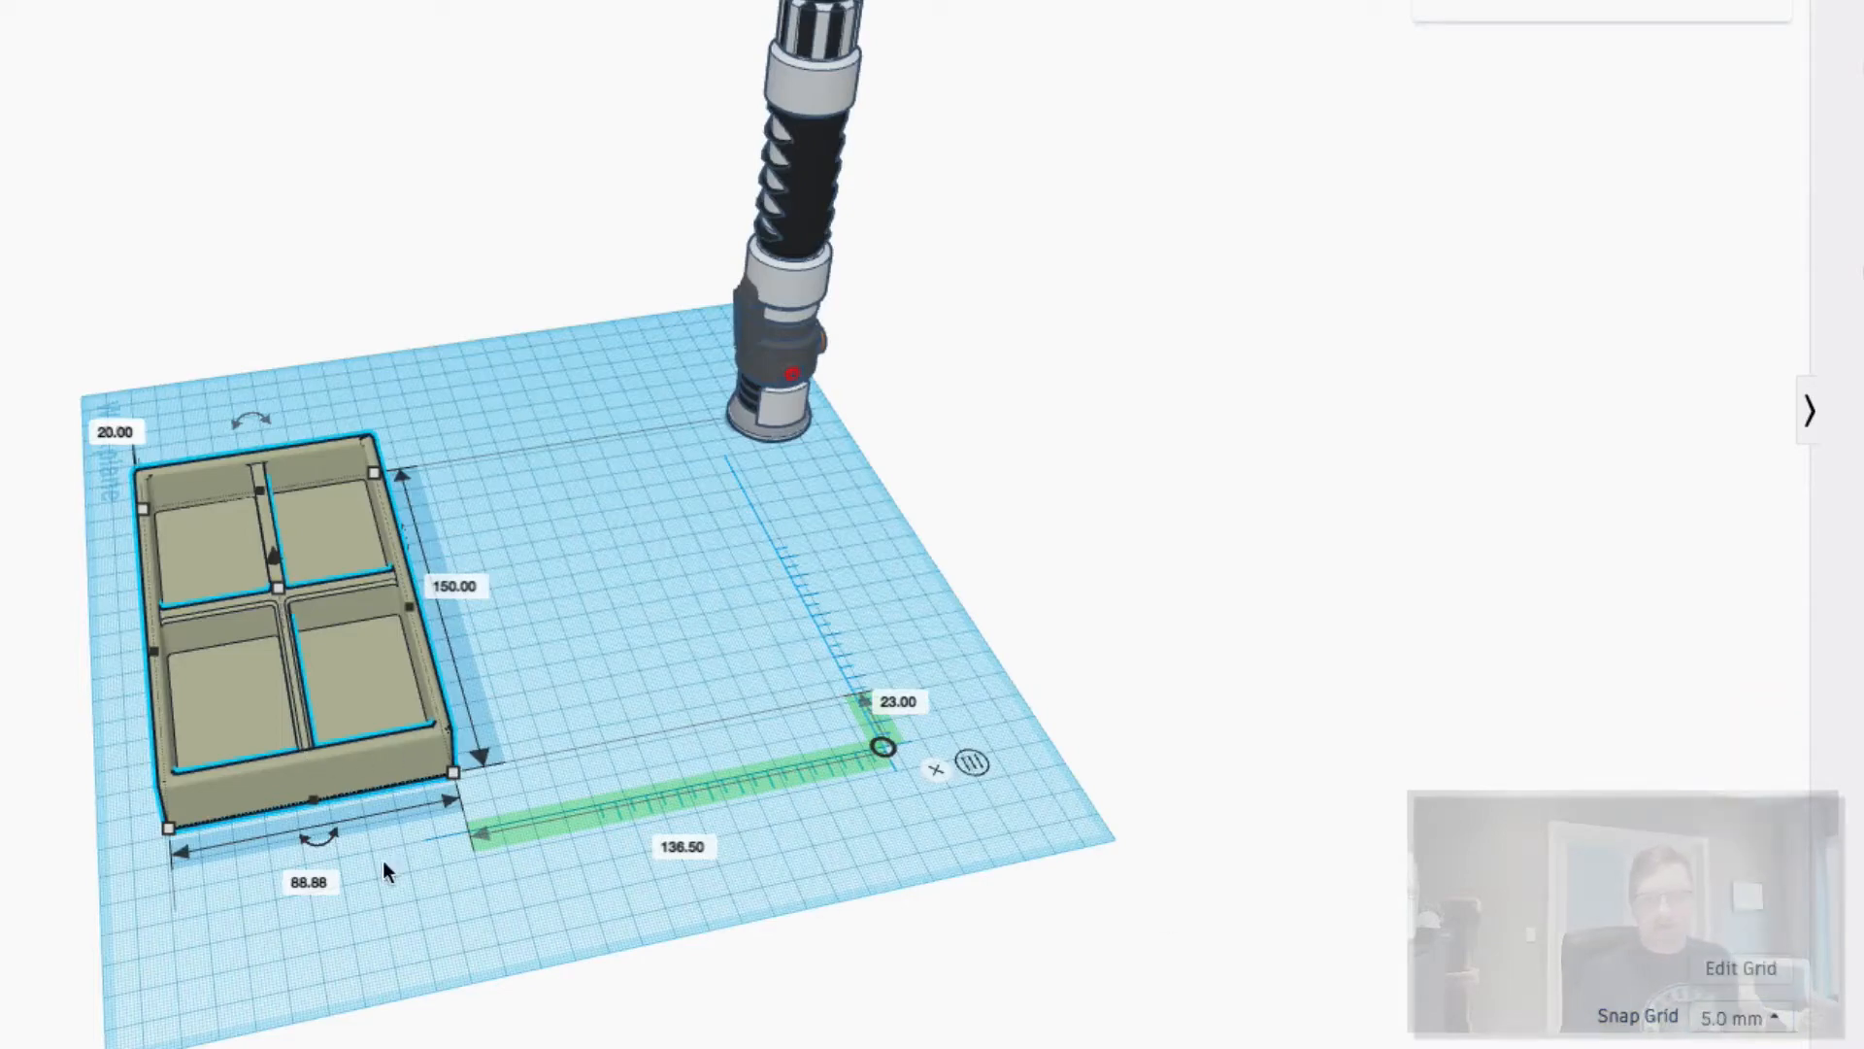
pyautogui.moveTo(328, 697); pyautogui.dragTo(404, 726)
pyautogui.press('Up')
pyautogui.press('Up')
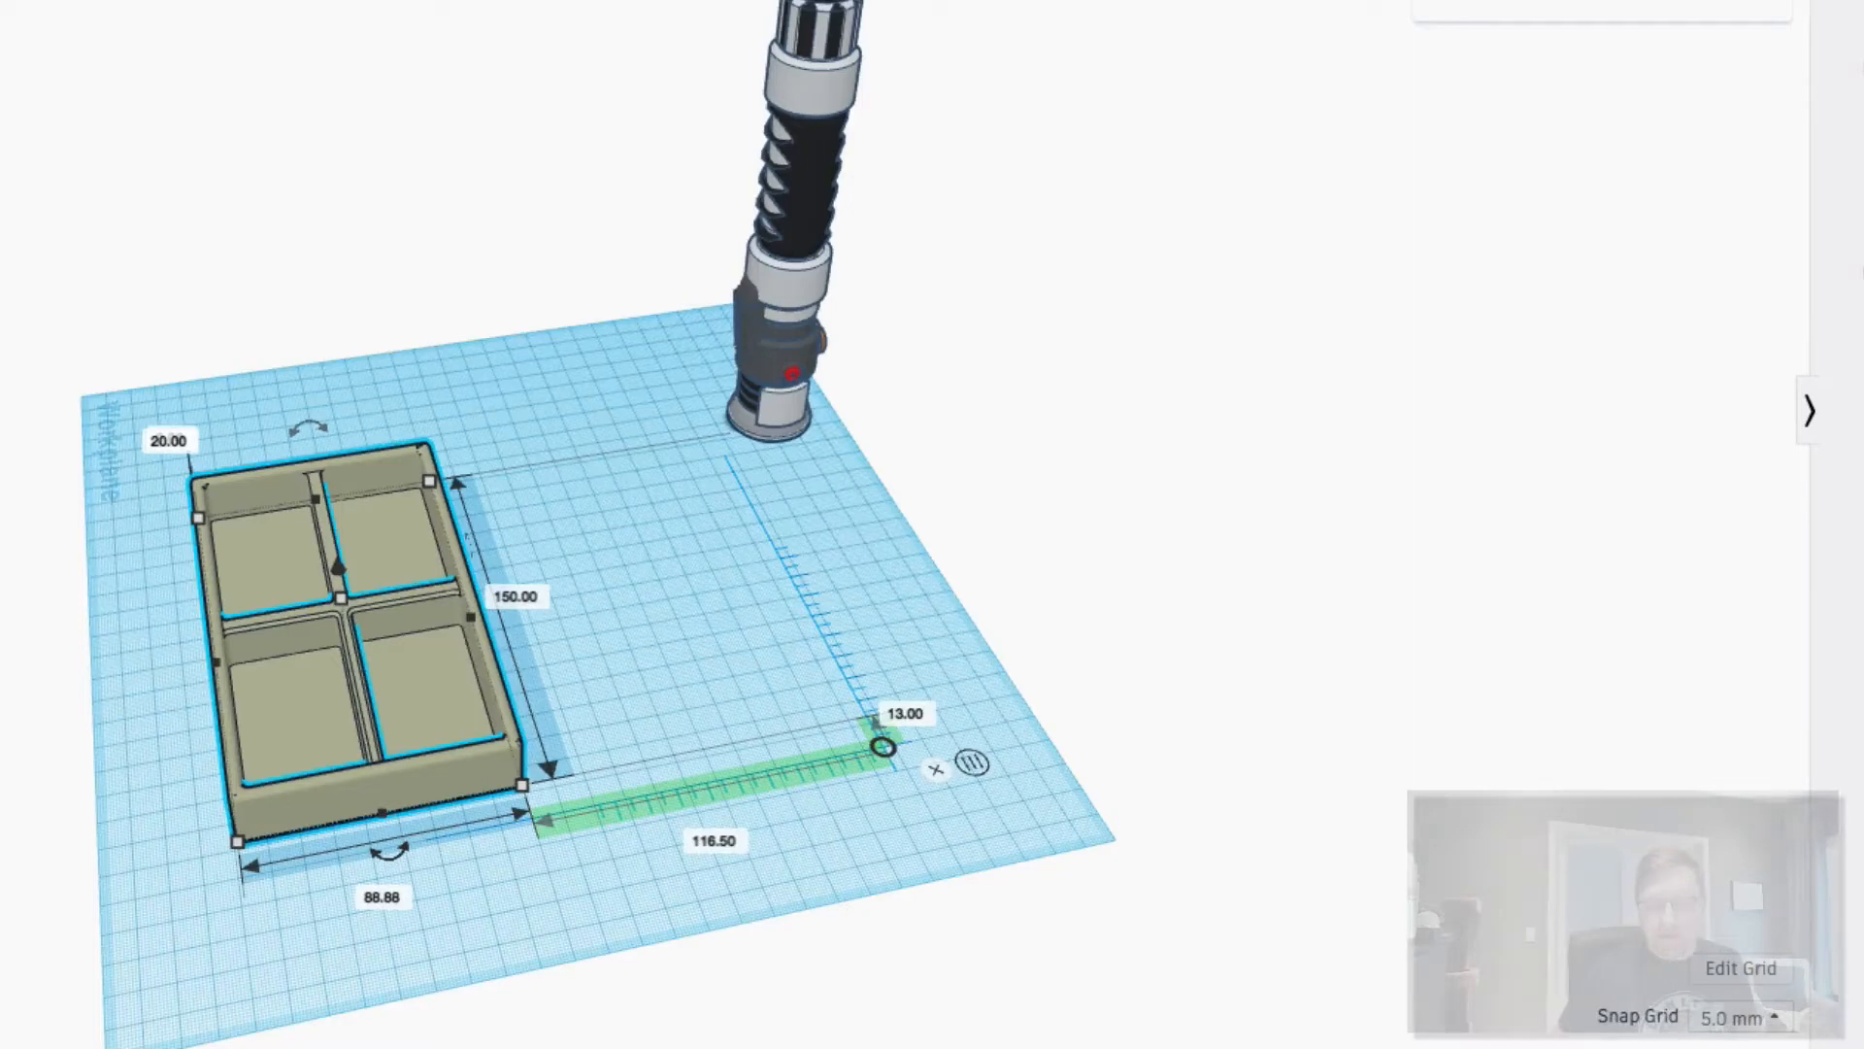
pyautogui.hotkey('shift', 'Right')
pyautogui.hotkey('shift', 'Right')
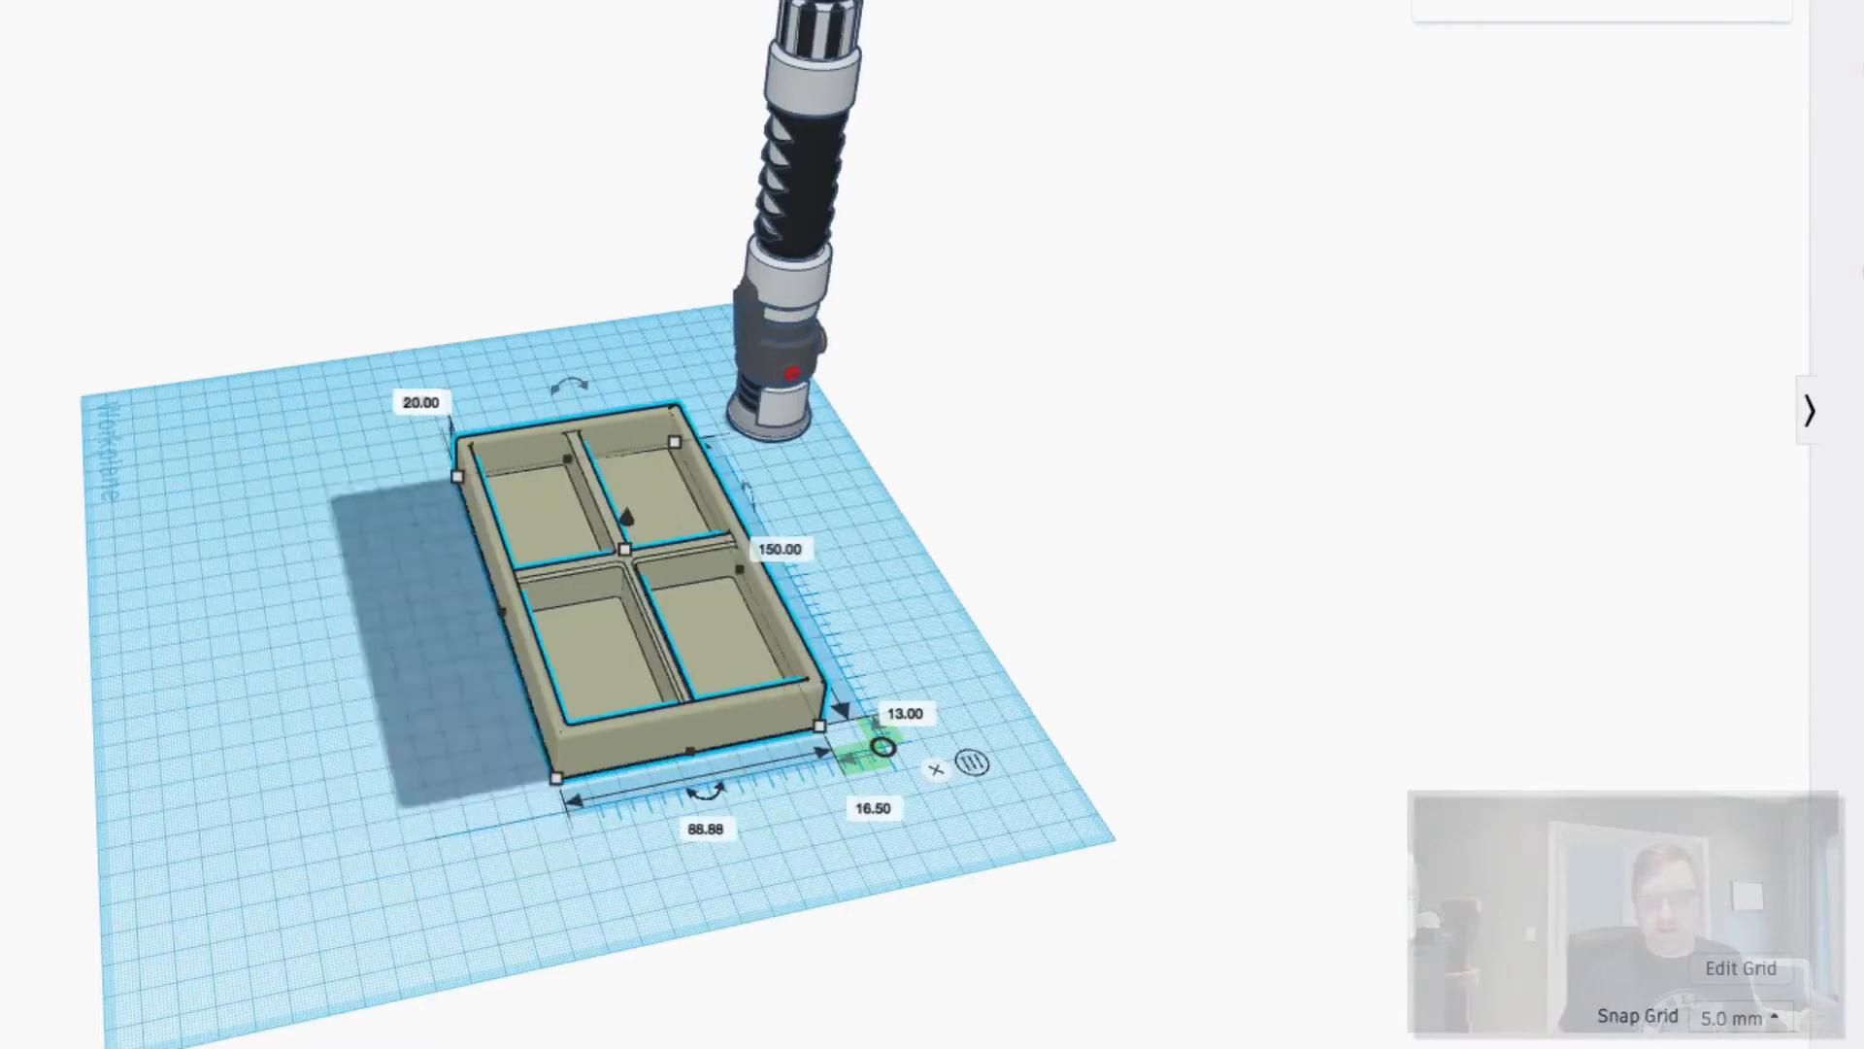
pyautogui.hotkey('shift', 'Left')
pyautogui.hotkey('shift', 'Left')
pyautogui.hotkey('shift', 'Left')
pyautogui.hotkey('shift', 'Right')
pyautogui.hotkey('shift', 'Right')
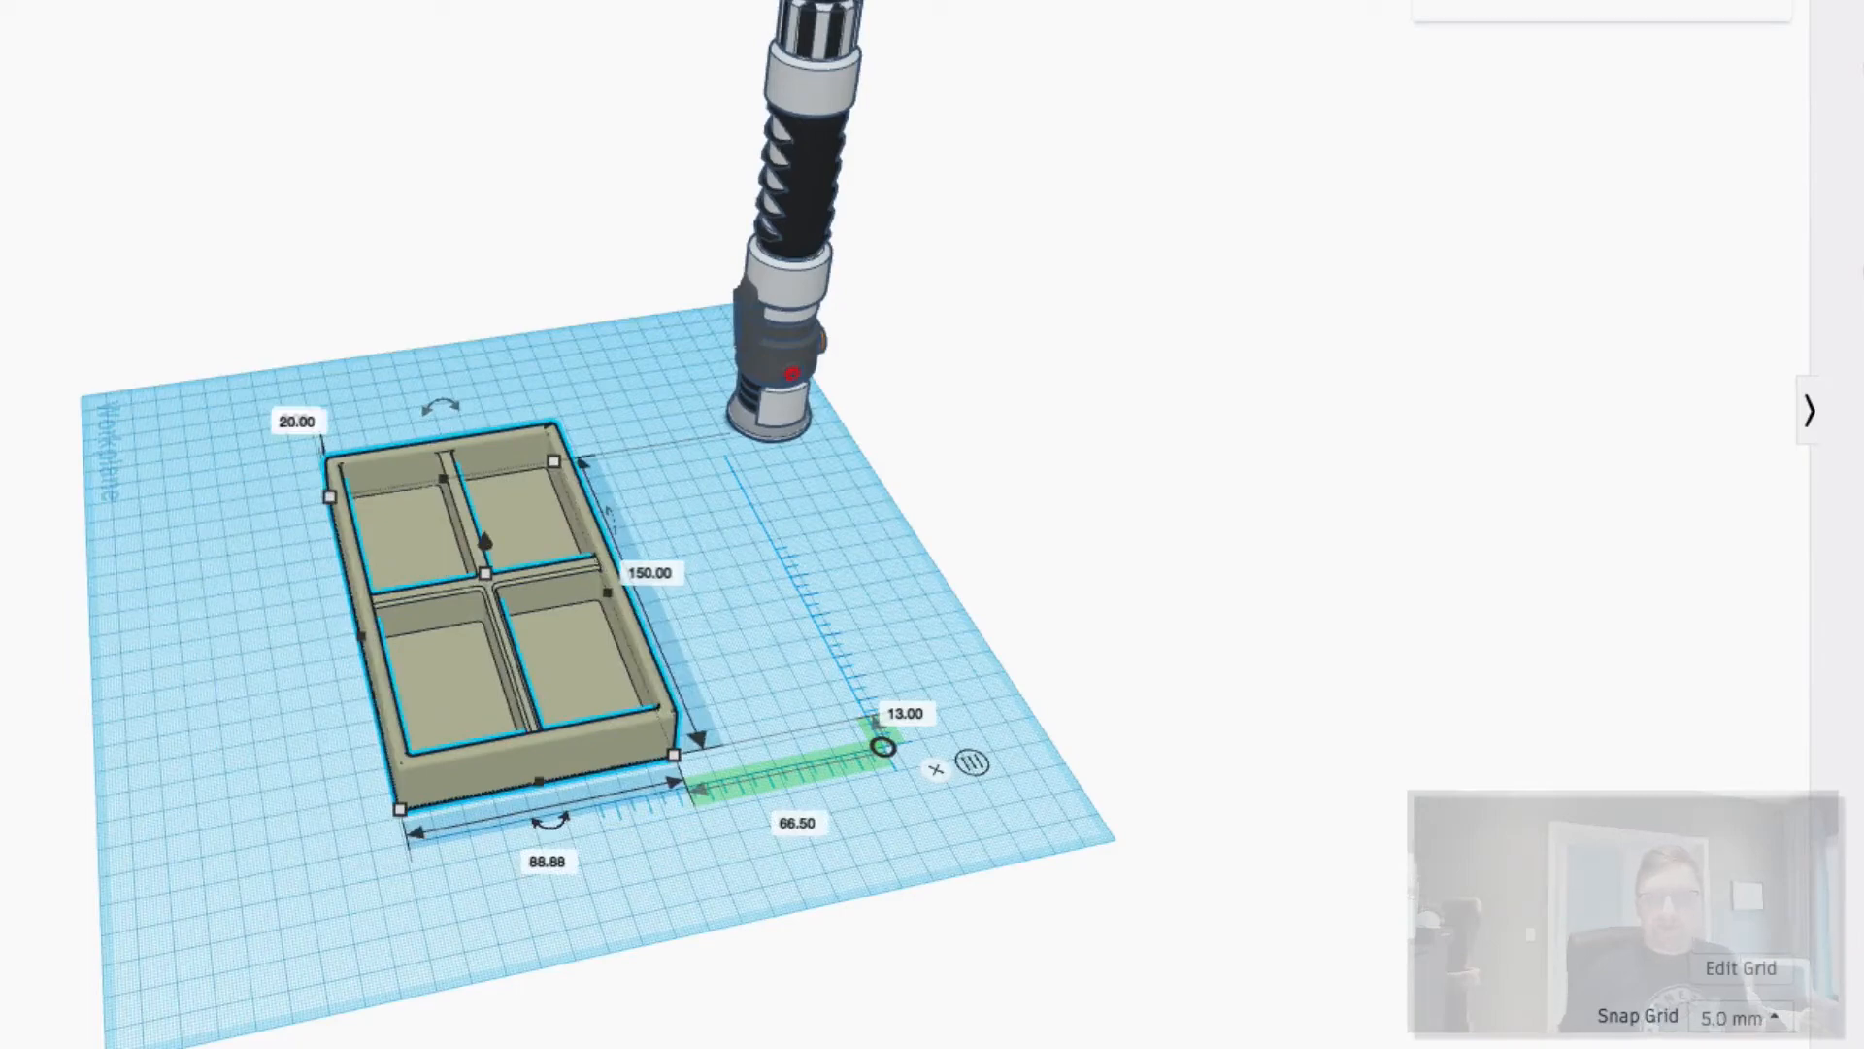
# - Raise the tray to 10 mm elevation, then set it back to 0
pyautogui.moveTo(541, 949); pyautogui.dragTo(517, 785, button='right')
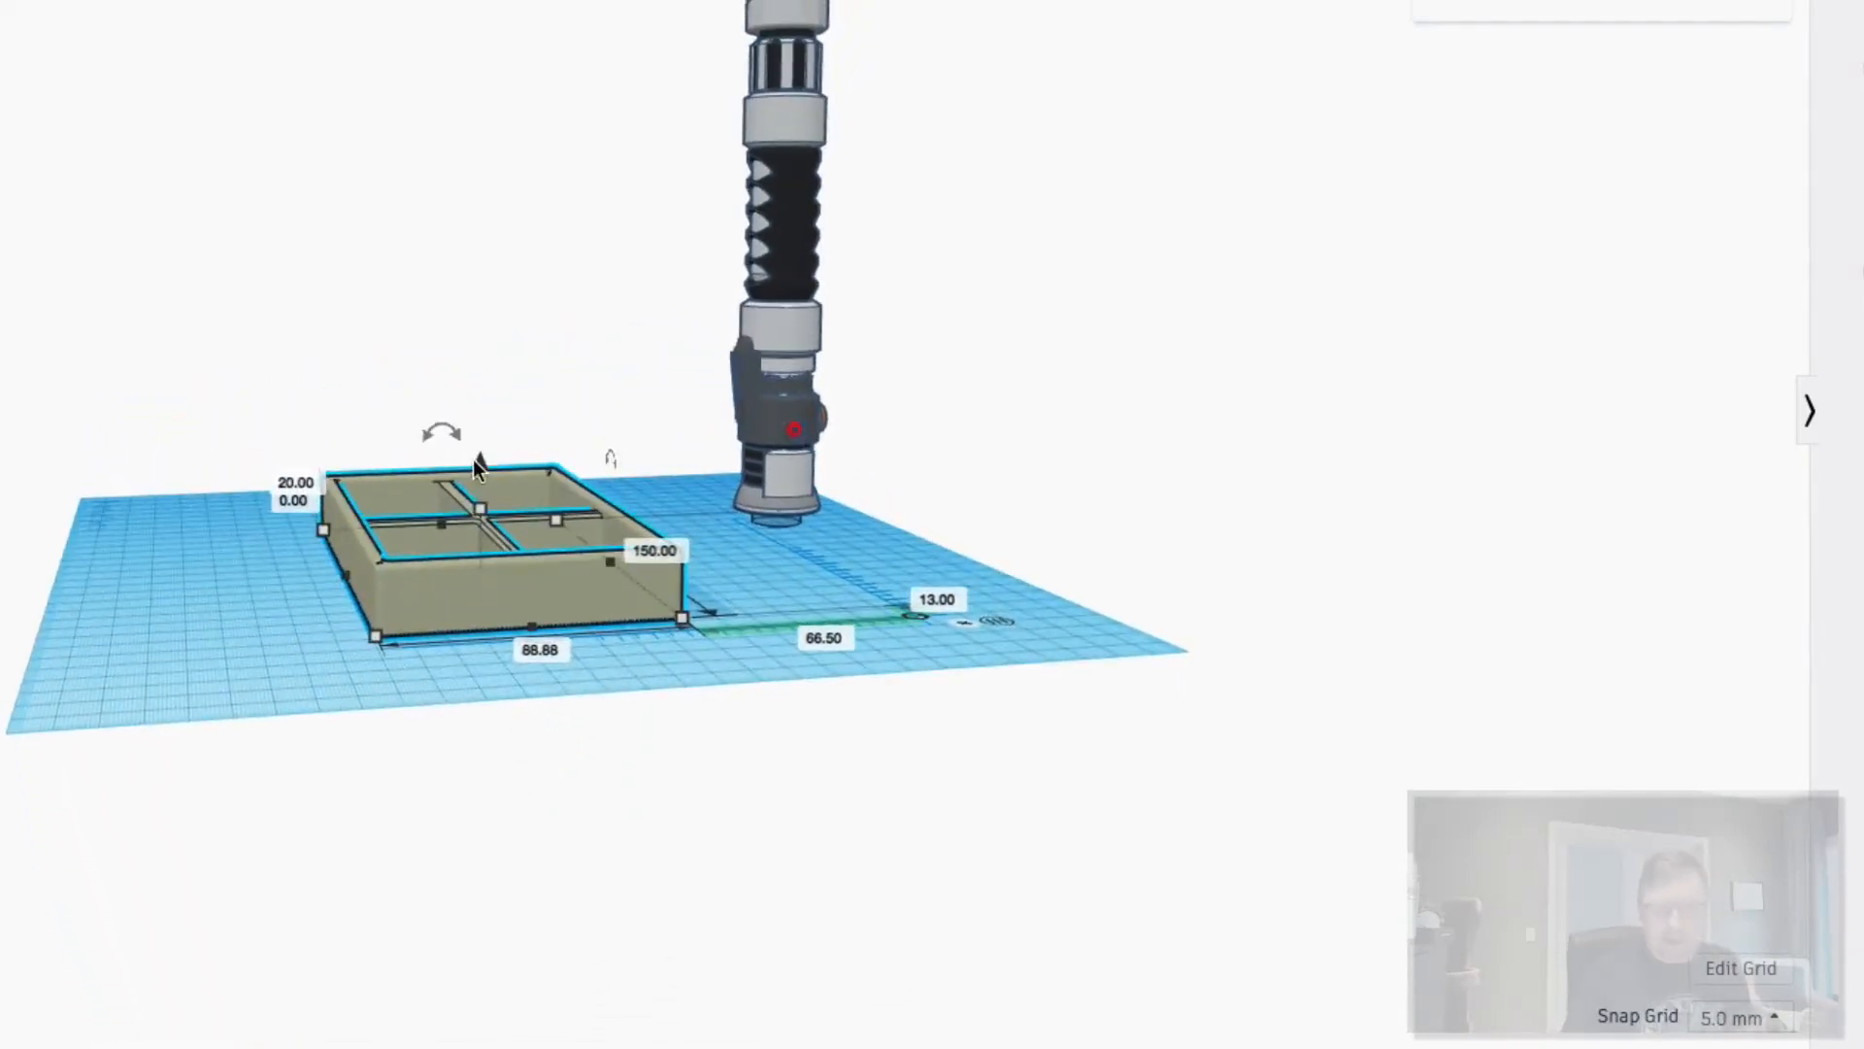
pyautogui.moveTo(478, 464)
pyautogui.mouseDown()
pyautogui.moveTo(479, 158)
pyautogui.moveTo(476, 513)
pyautogui.moveTo(475, 444)
pyautogui.moveTo(476, 474)
pyautogui.mouseUp()
pyautogui.click(297, 502)
pyautogui.write('10')
pyautogui.press('Return')
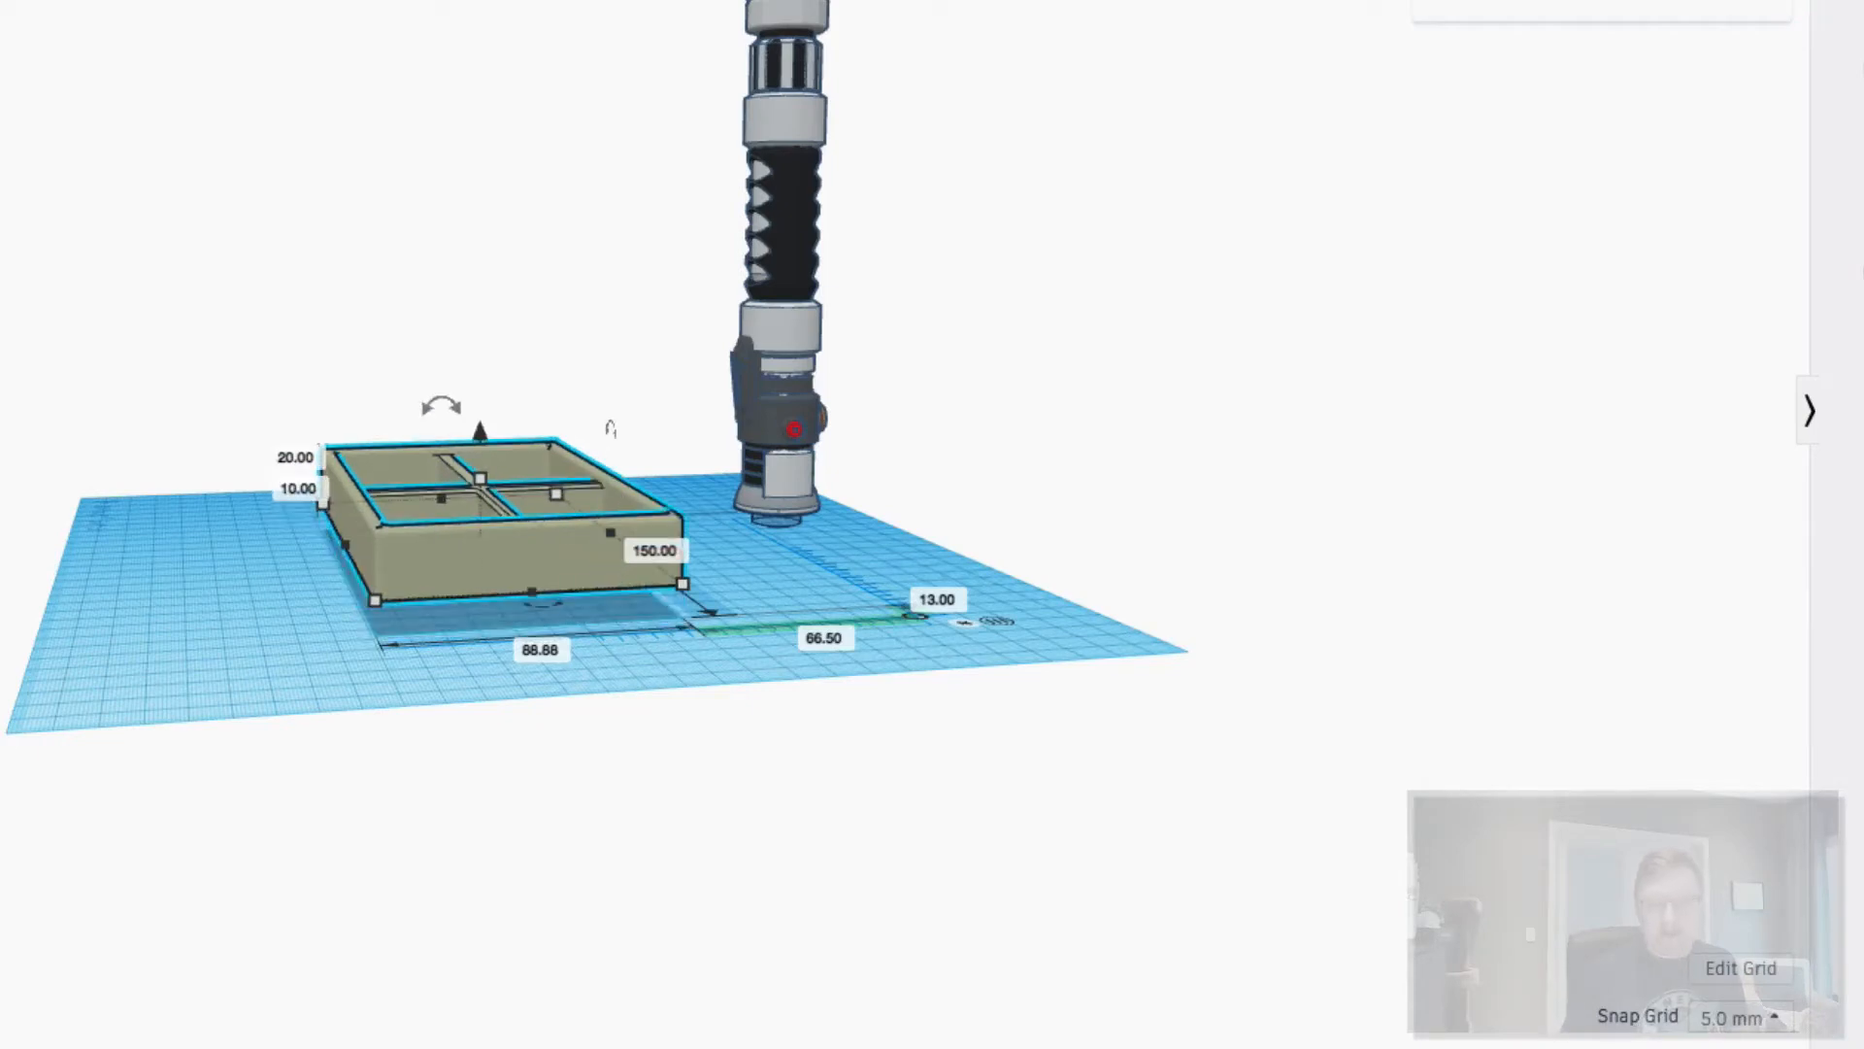
pyautogui.scroll(-2, 295, 503)
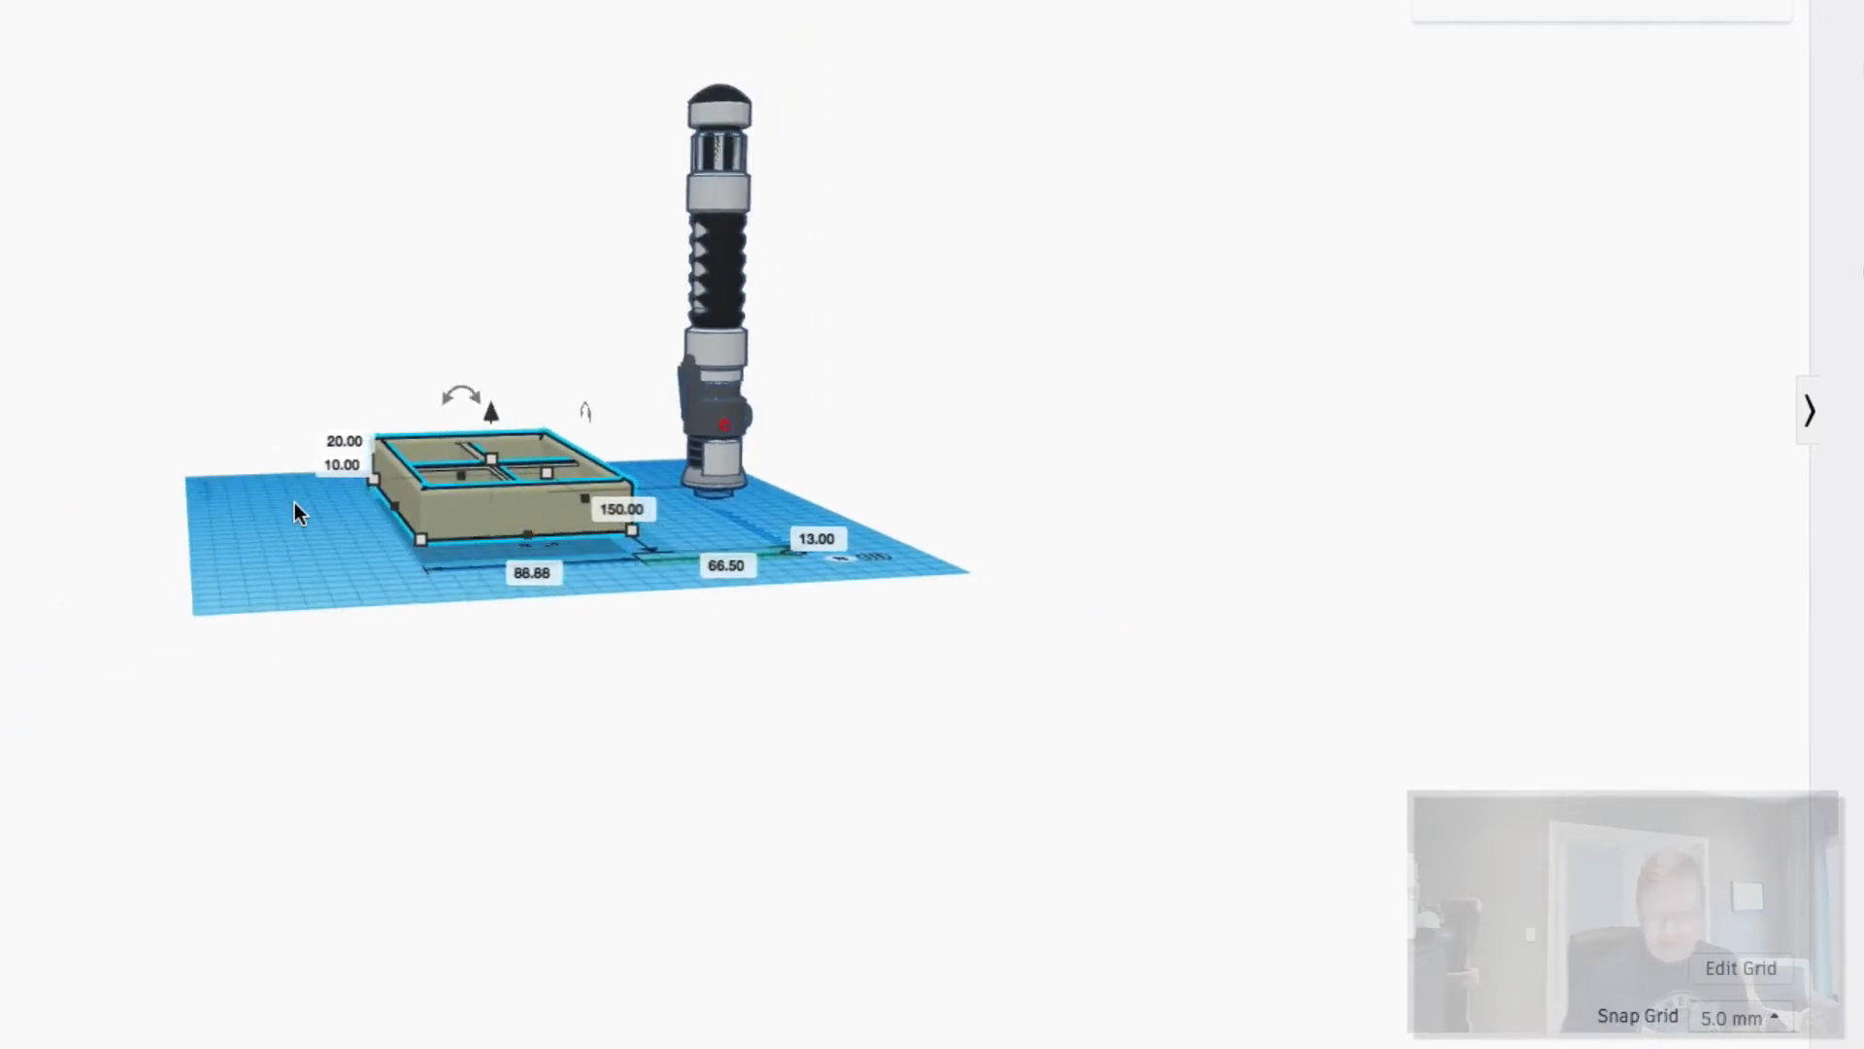
pyautogui.click(345, 465)
pyautogui.write('0')
pyautogui.press('Return')
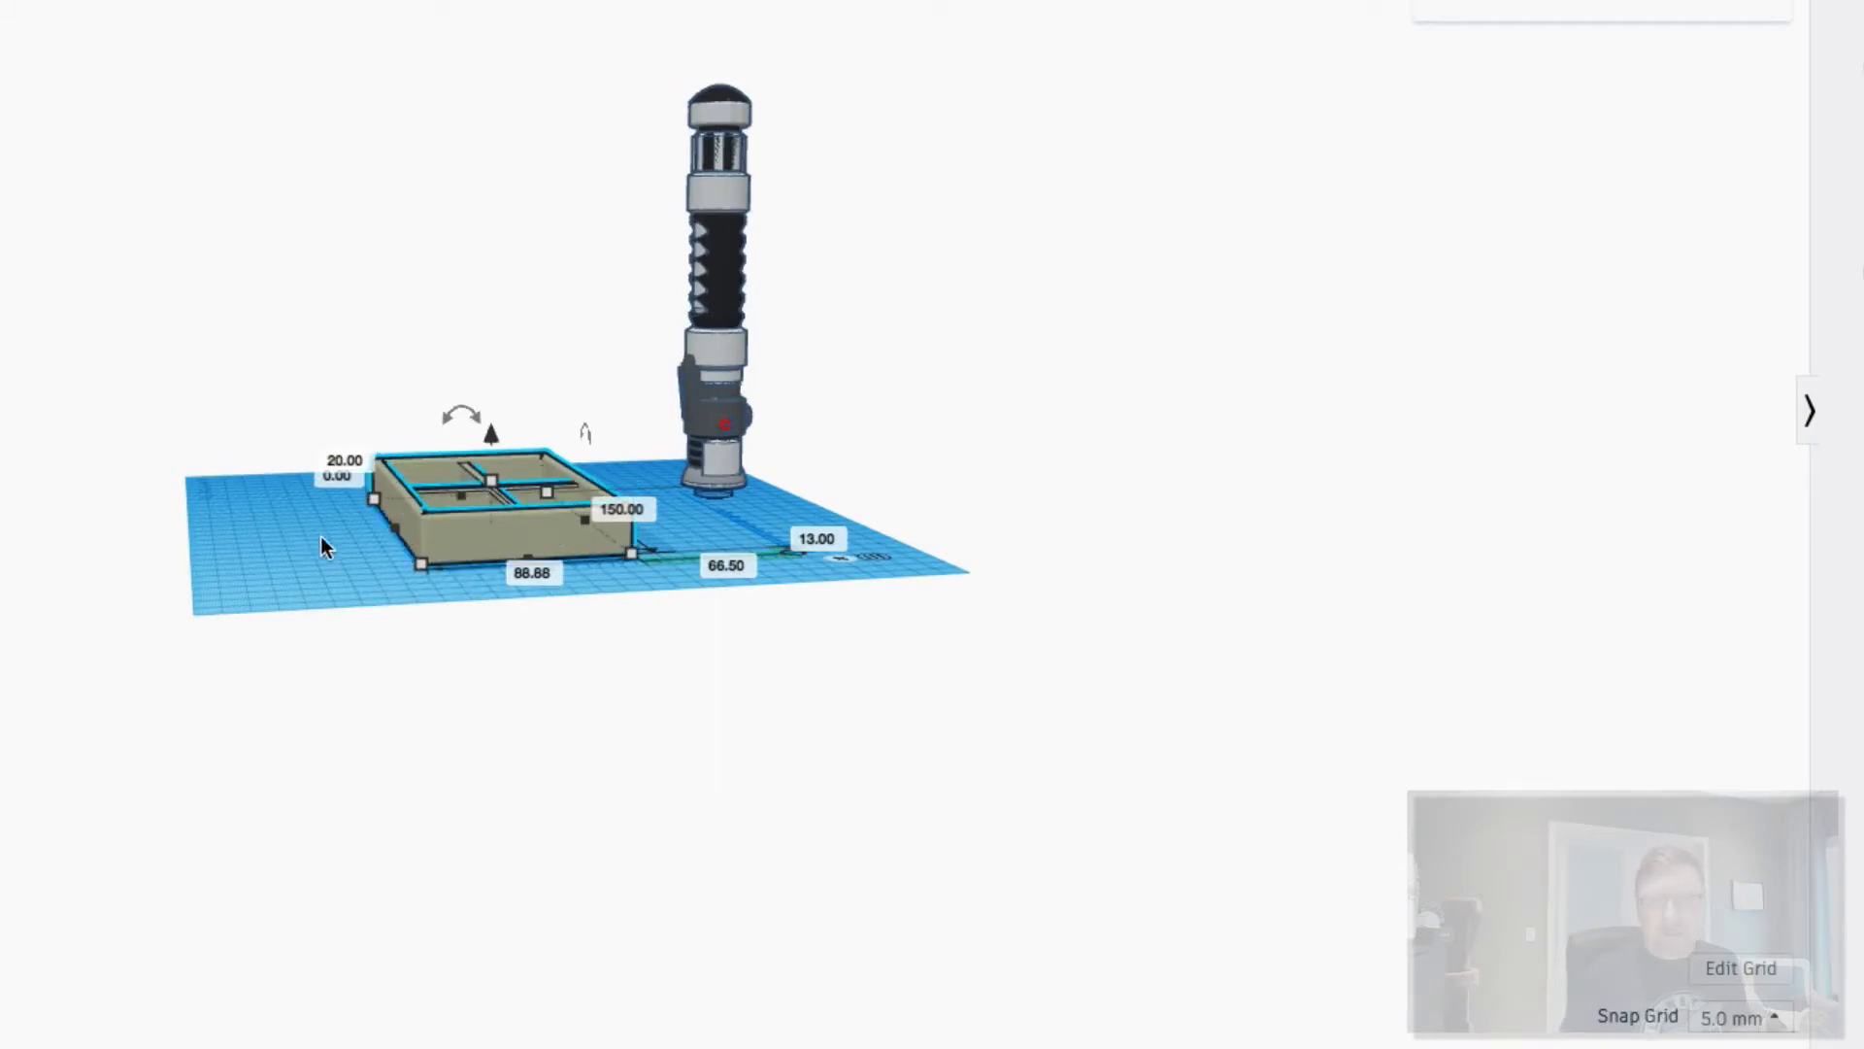
# - Lift the tray higher with the elevation cone, reset its elevation to 0, and deselect it
pyautogui.scroll(4, 330, 539)
pyautogui.scroll(-2, 469, 493)
pyautogui.moveTo(479, 469)
pyautogui.mouseDown()
pyautogui.moveTo(486, 416)
pyautogui.moveTo(479, 486)
pyautogui.mouseUp()
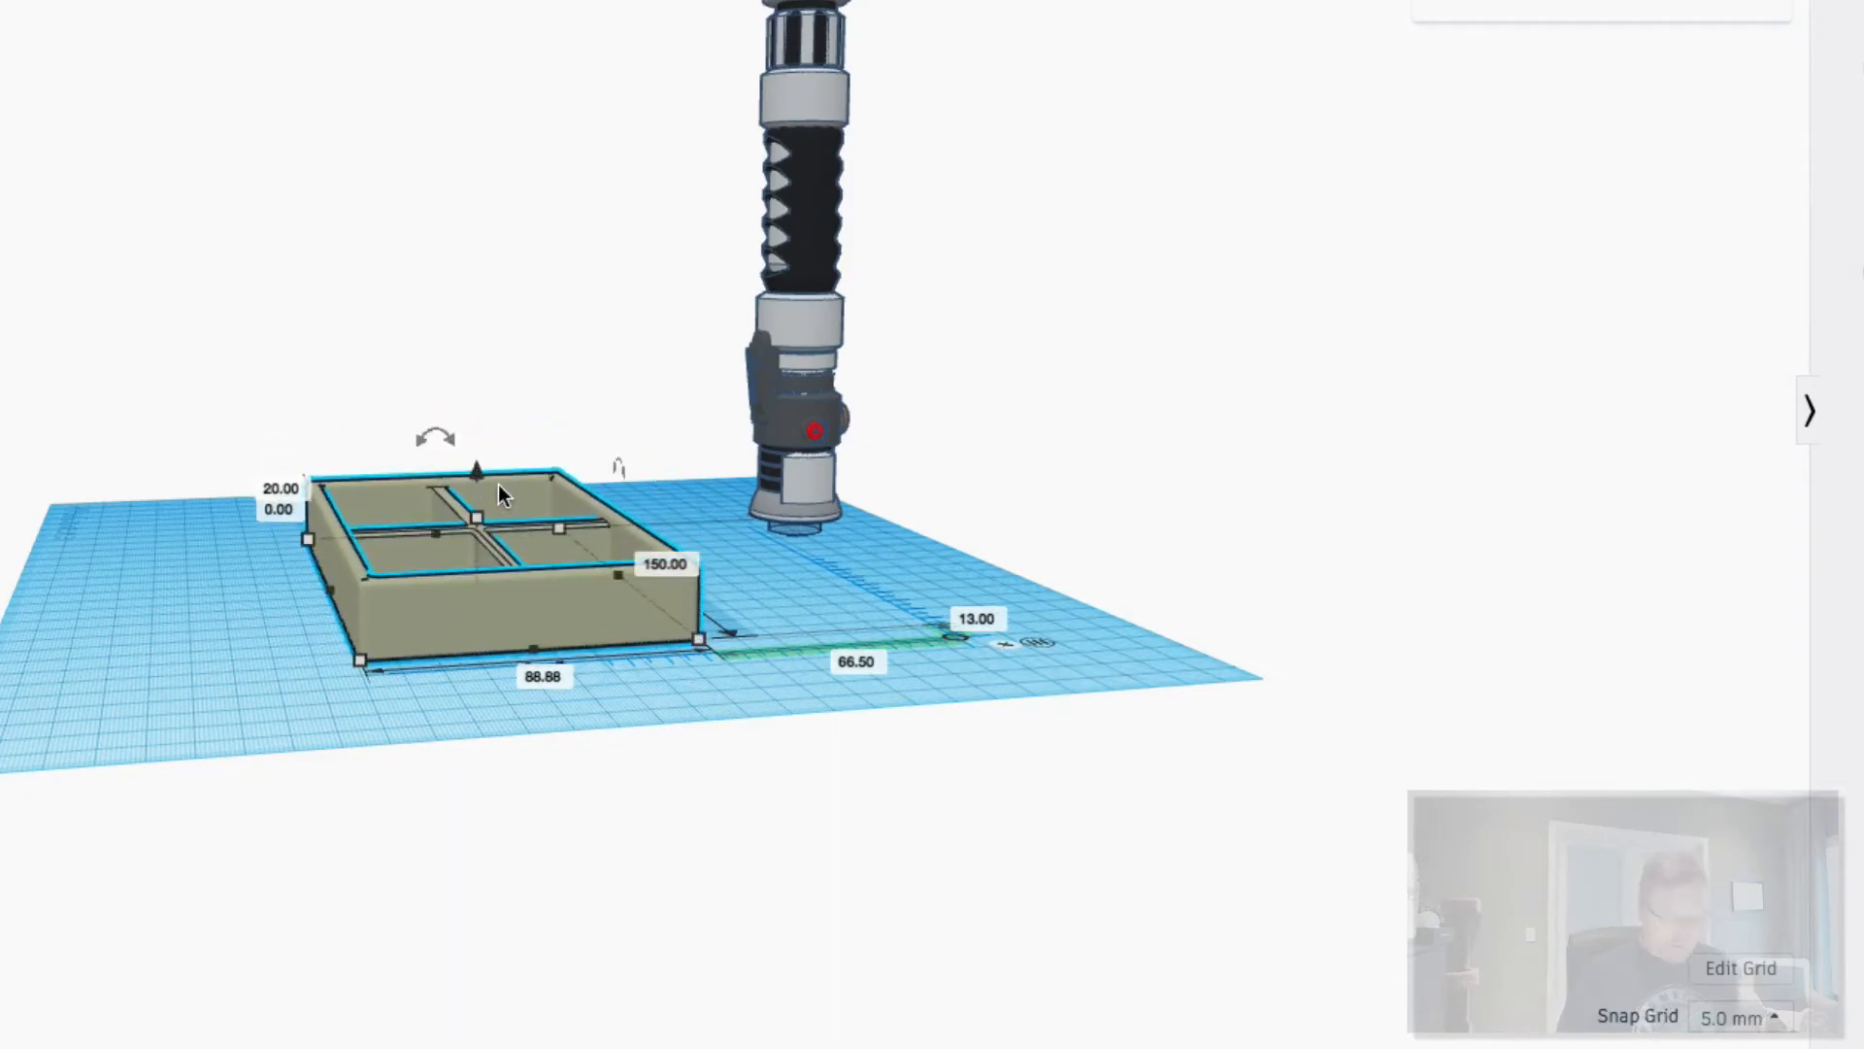
pyautogui.moveTo(477, 471); pyautogui.dragTo(476, 371)
pyautogui.click(278, 469)
pyautogui.write('0')
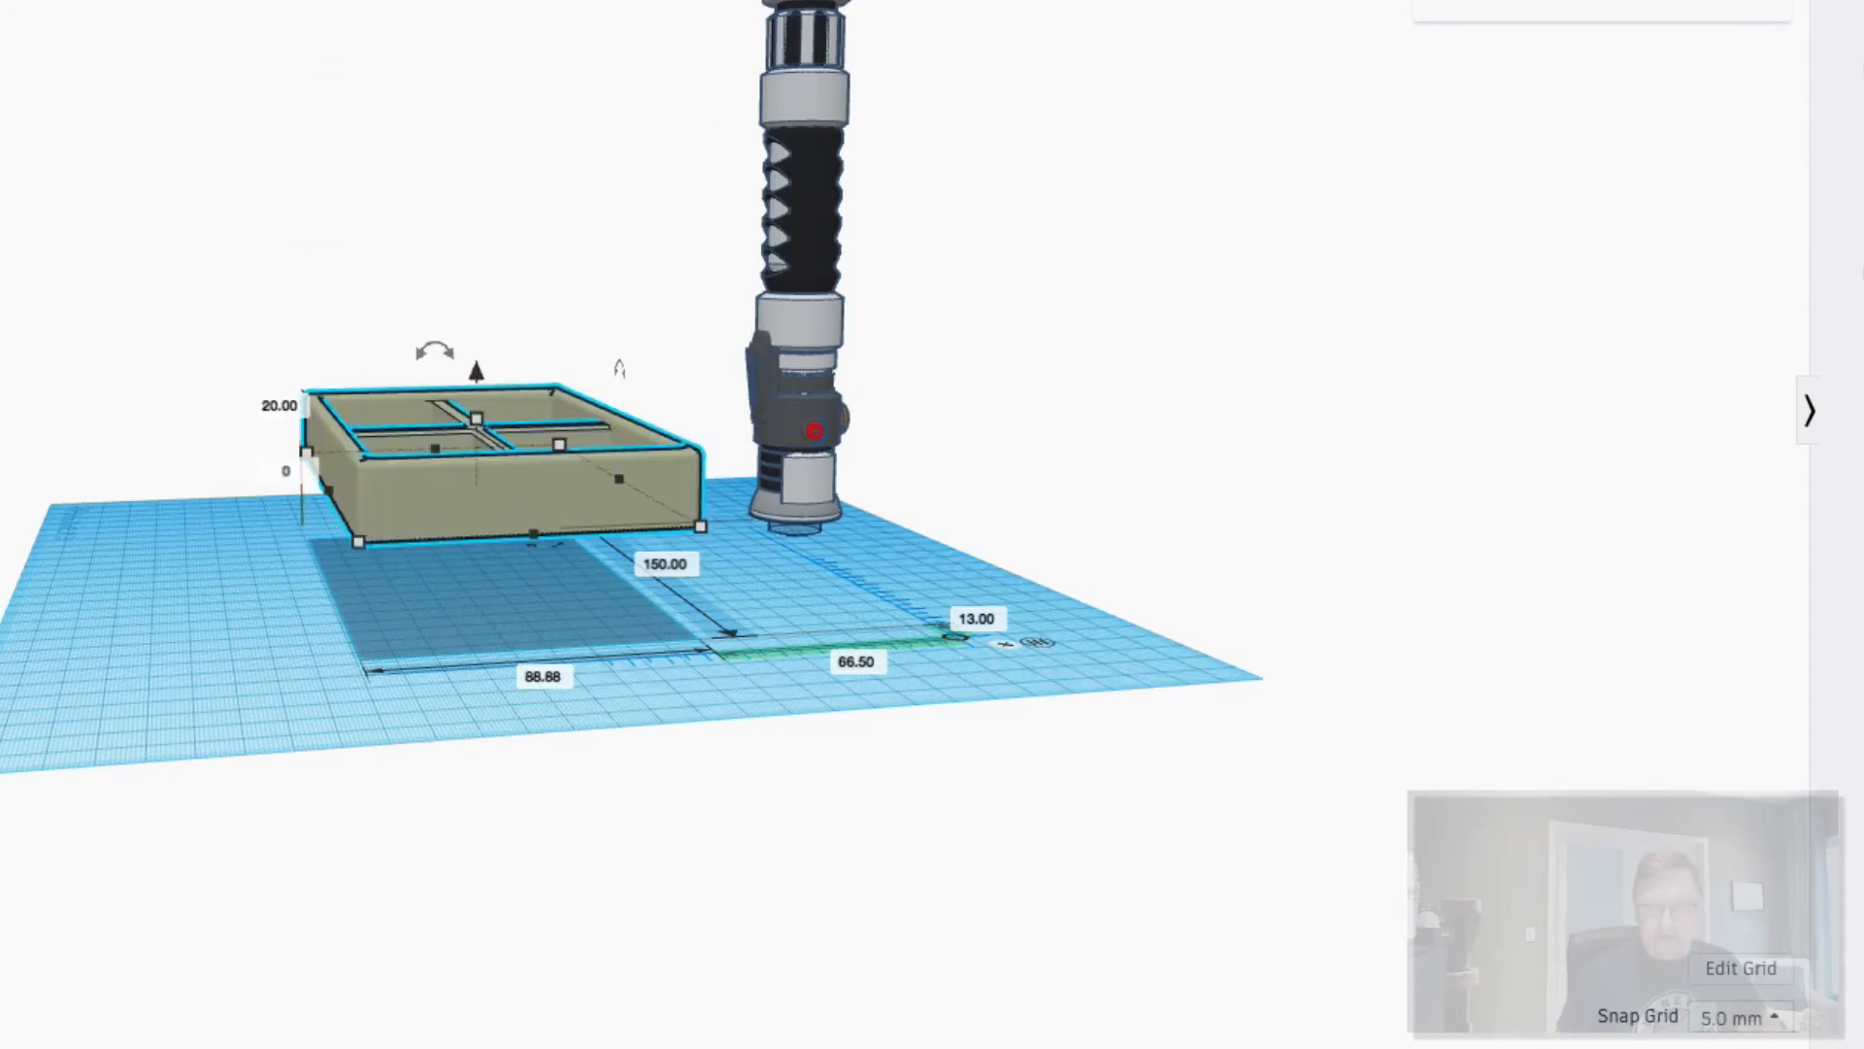
pyautogui.press('Return')
pyautogui.moveTo(865, 633); pyautogui.dragTo(831, 437, button='right')
pyautogui.click(922, 516)
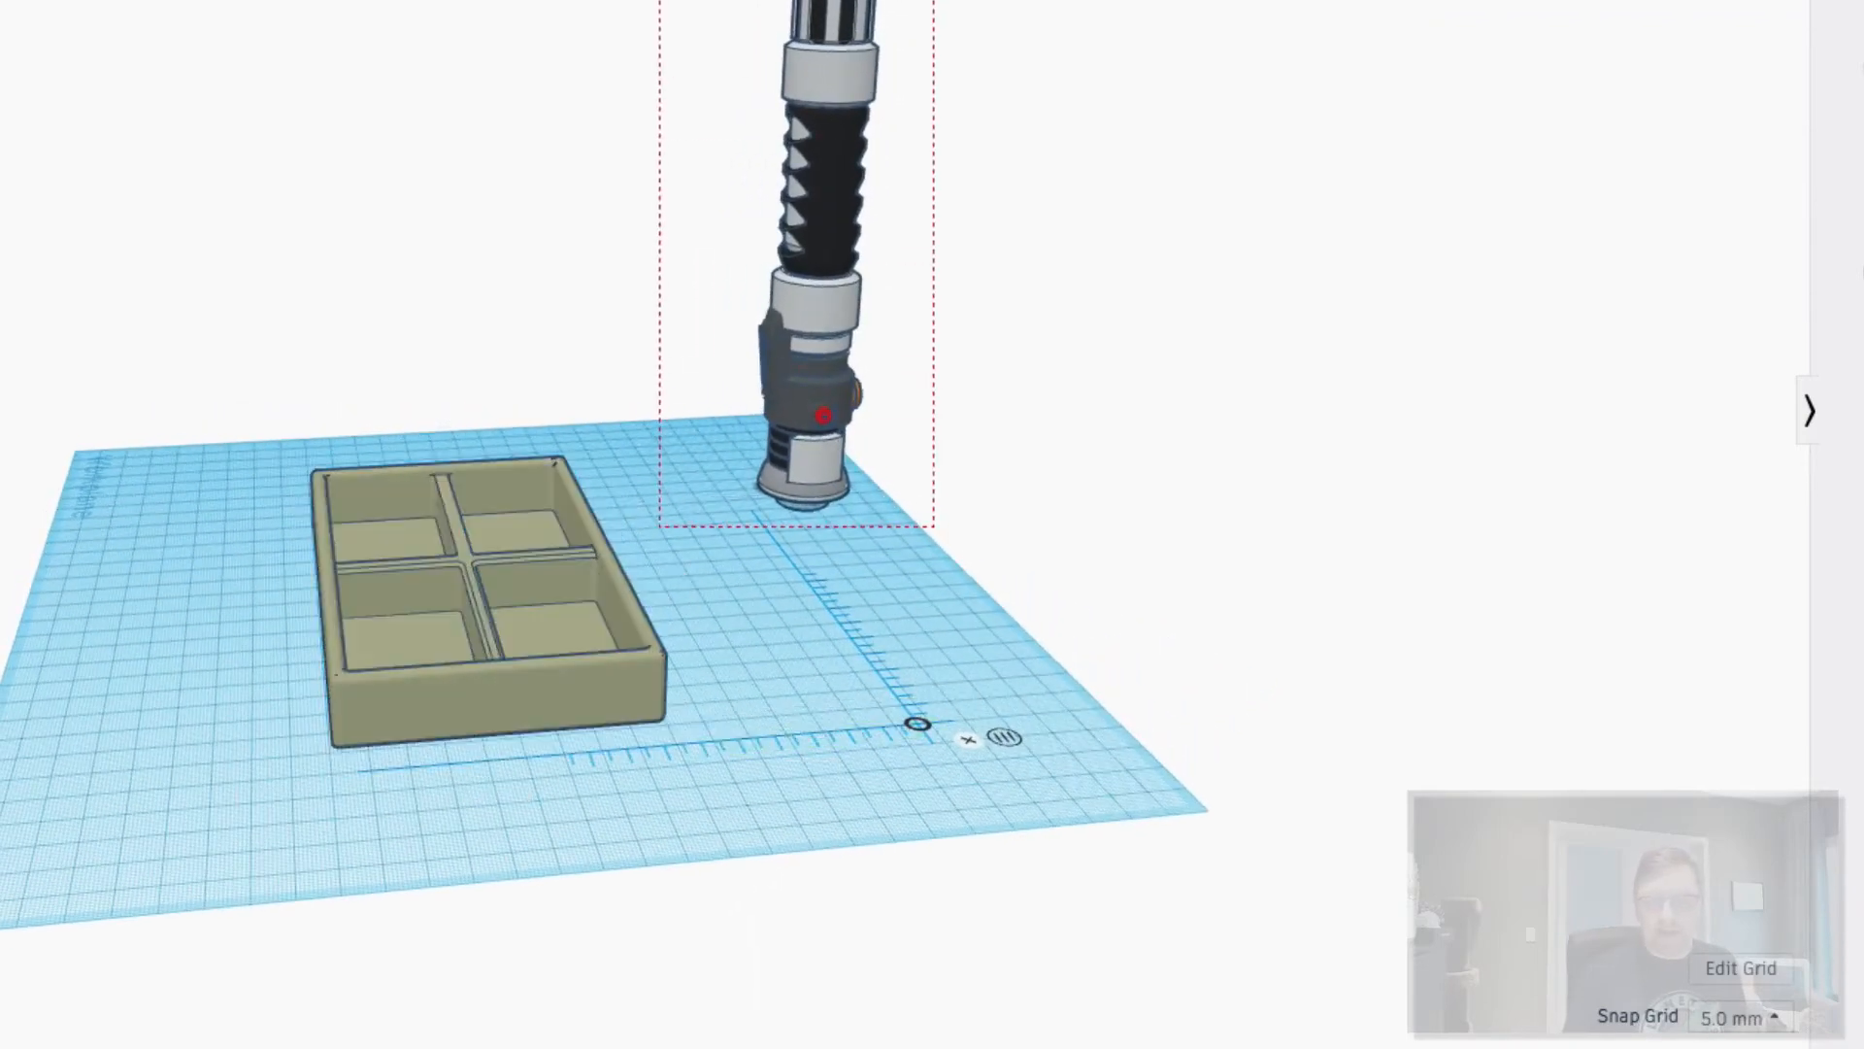
# - Move the hilt onto the tray and check the export option to include everything in the design
pyautogui.click(816, 244)
pyautogui.moveTo(816, 244); pyautogui.dragTo(552, 345)
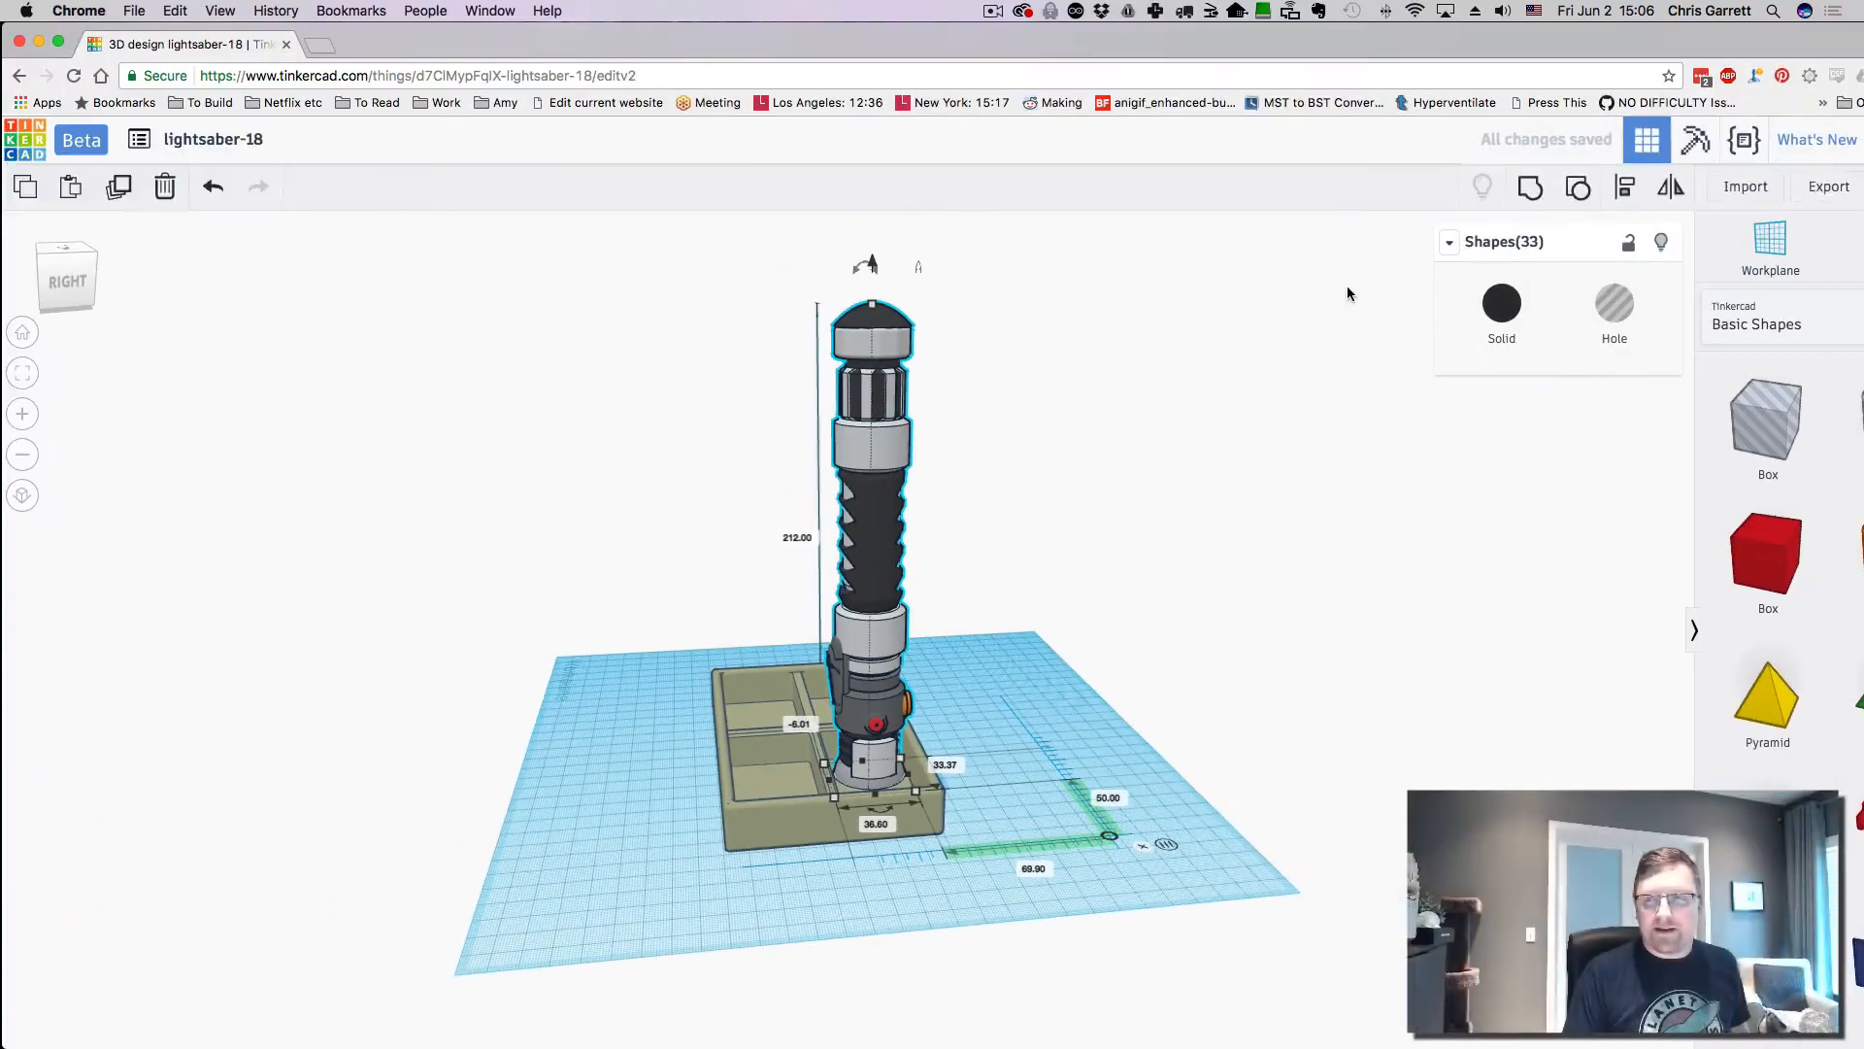
pyautogui.click(1828, 187)
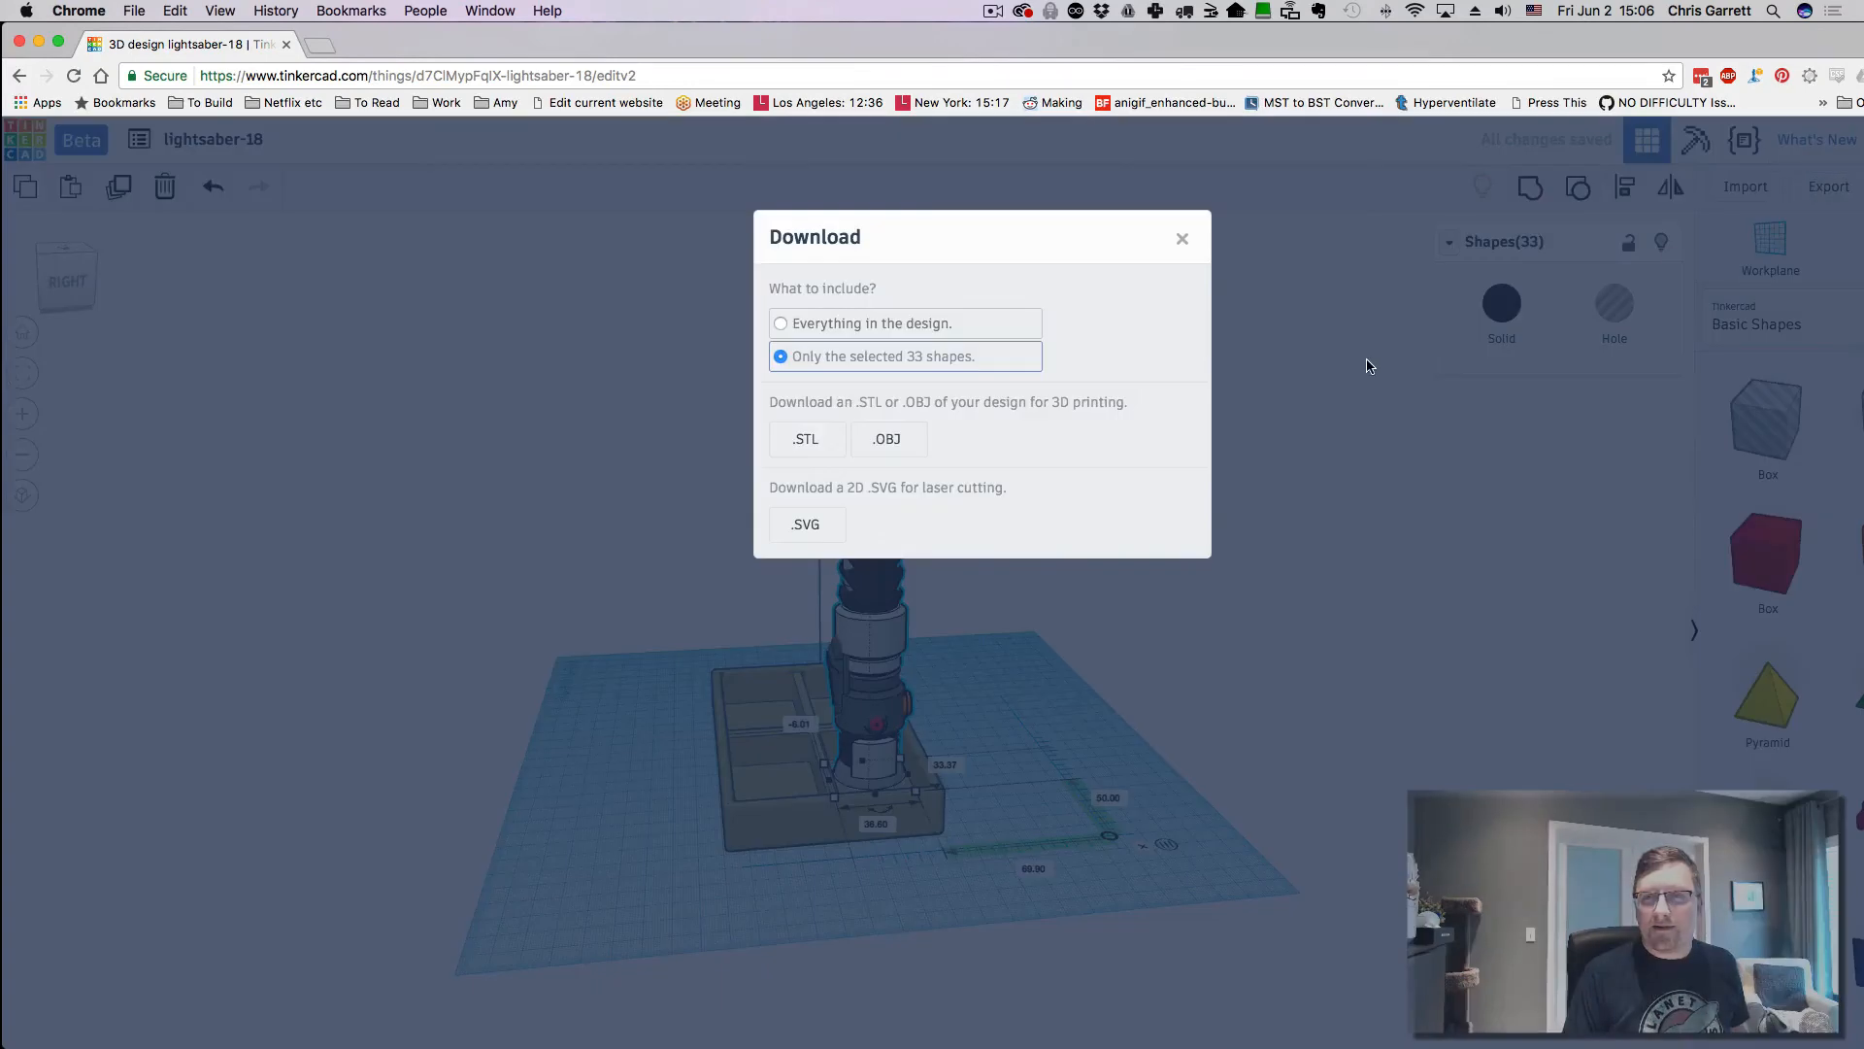
pyautogui.click(901, 324)
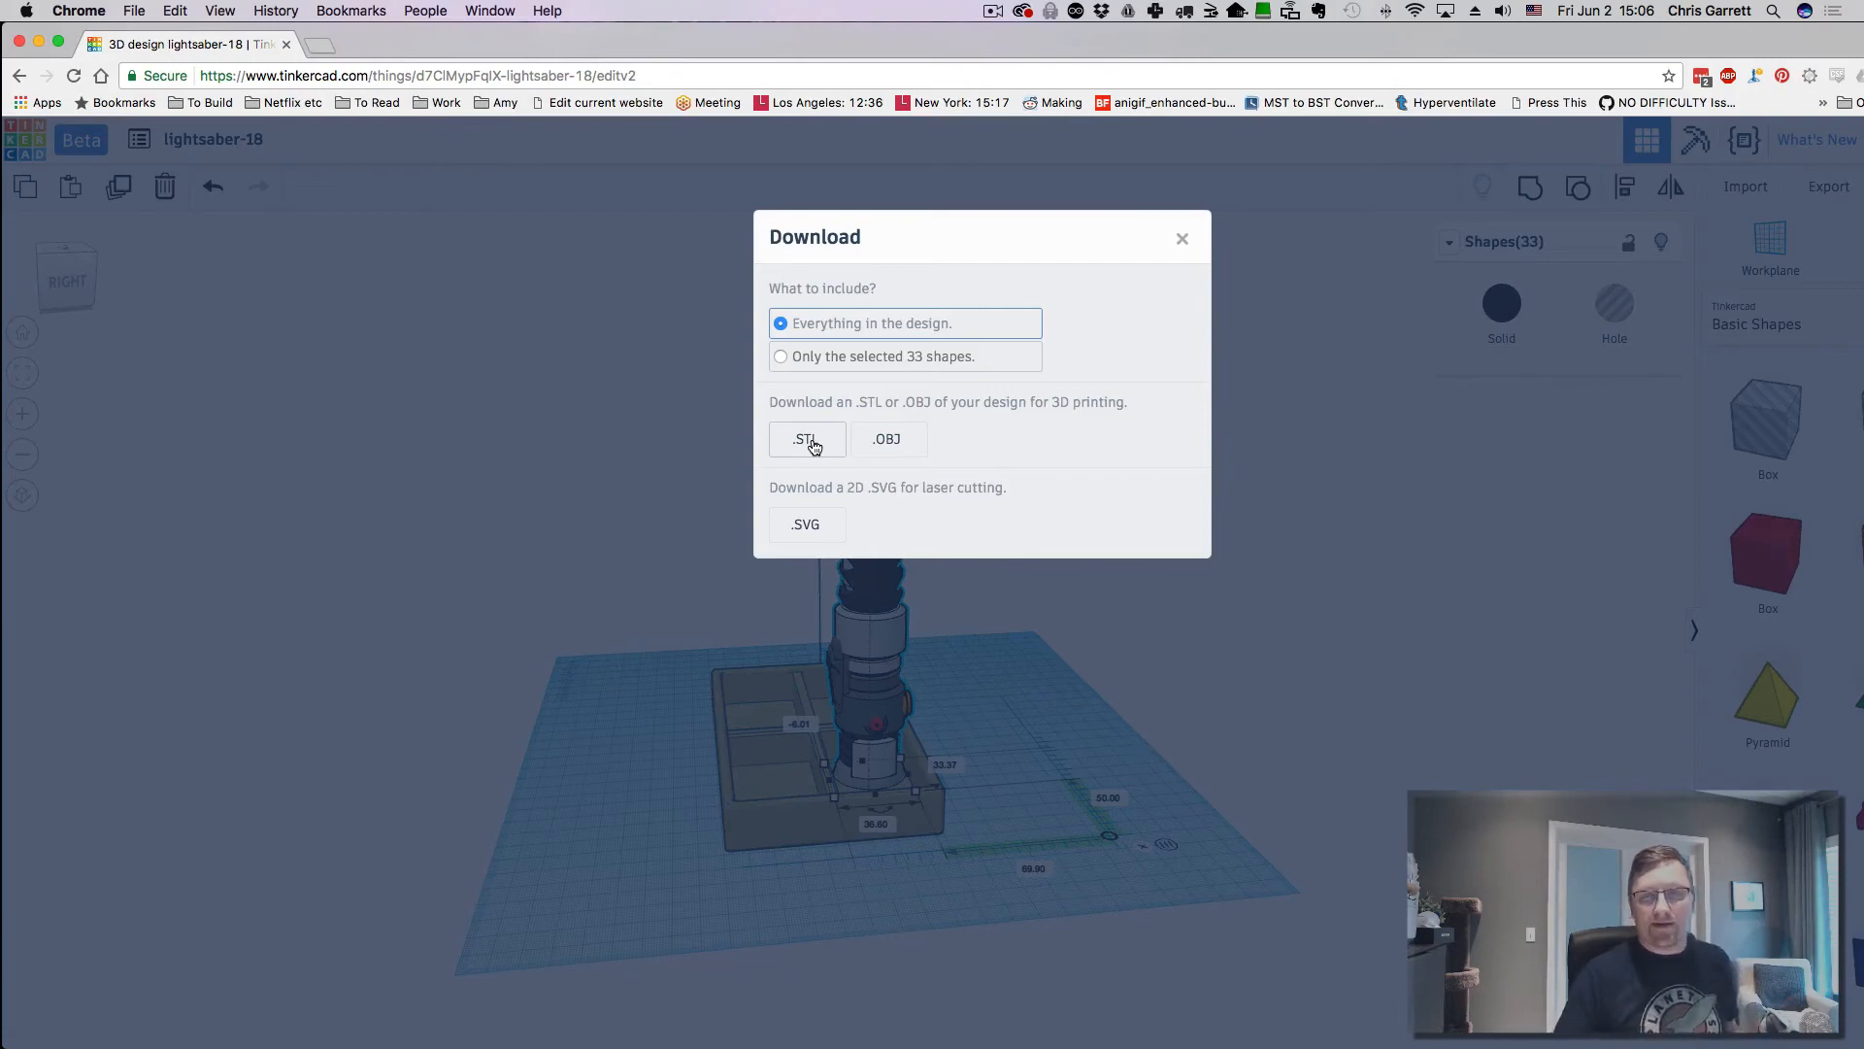
pyautogui.click(1183, 240)
# - Slide the tray toward the hilt so the hilt stands inside a compartment
pyautogui.moveTo(1110, 740); pyautogui.dragTo(1043, 756, button='right')
pyautogui.click(700, 836)
pyautogui.moveTo(700, 836); pyautogui.dragTo(858, 841)
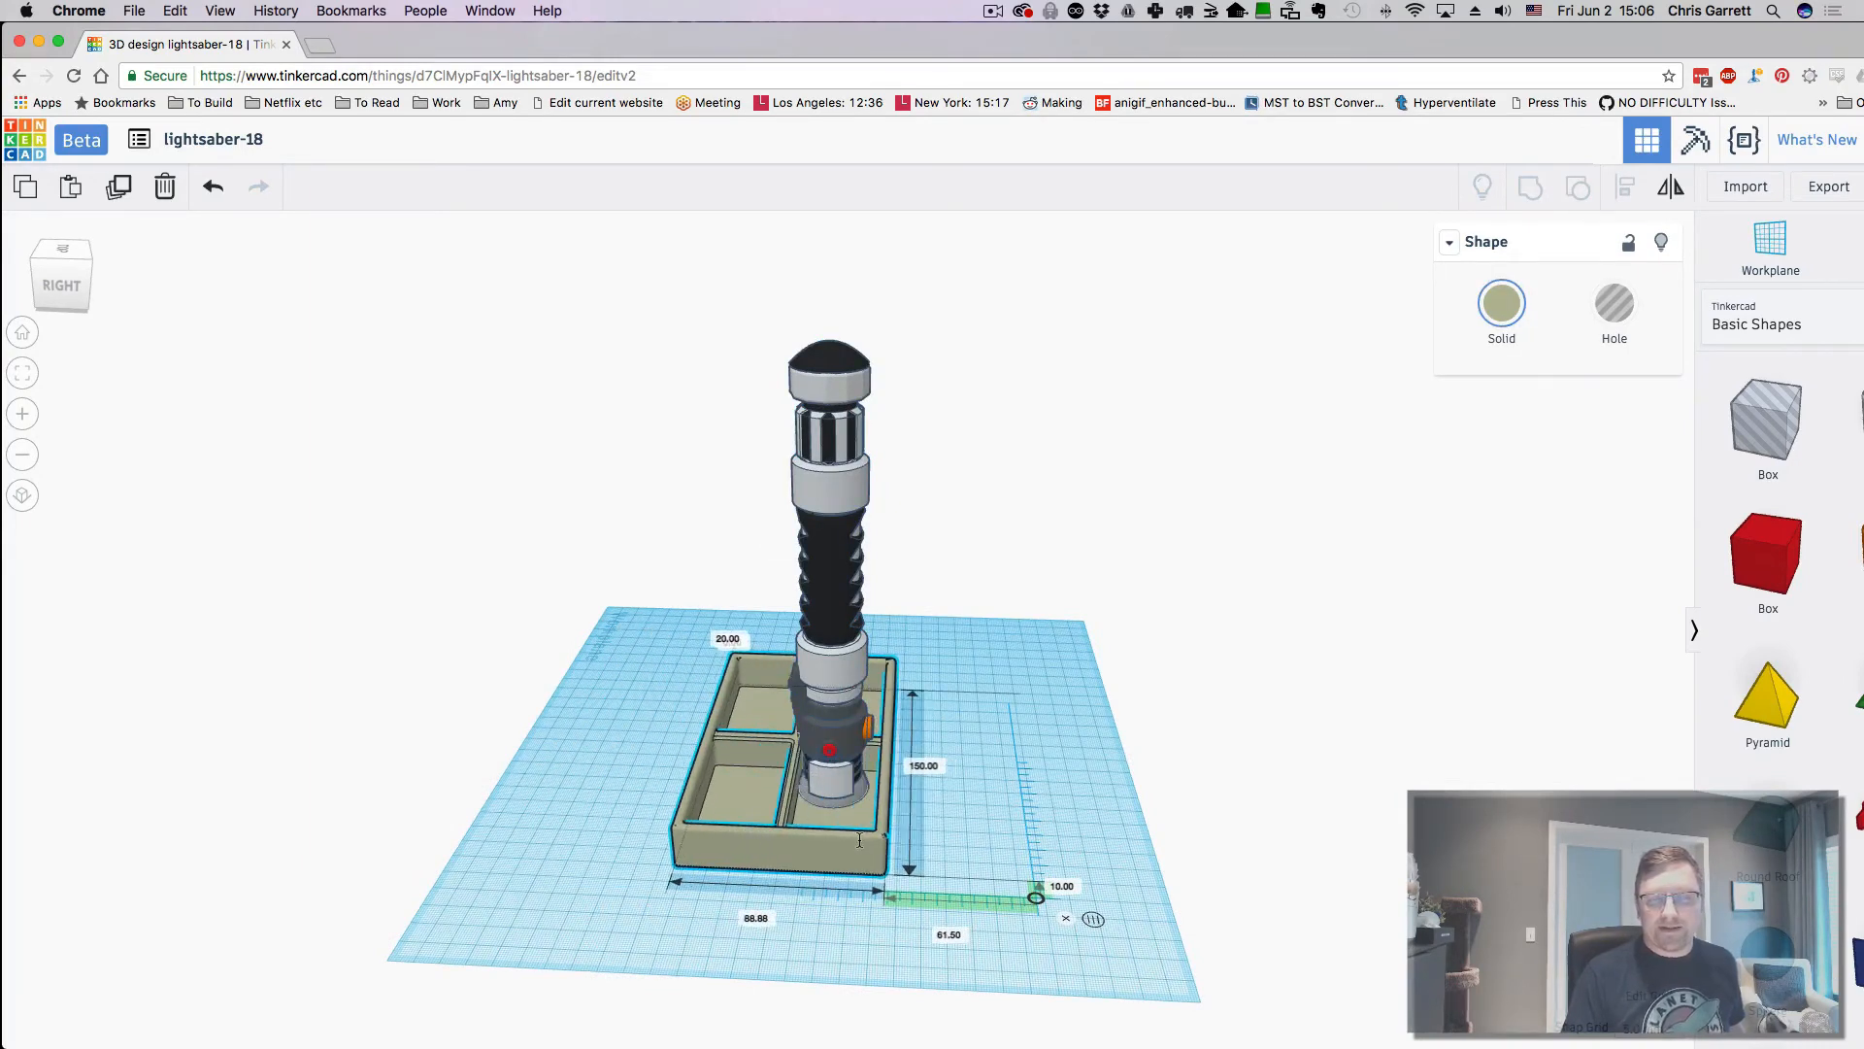
# - Nudge the tray into place, then select everything and group the hilt and tray with Ctrl+G
pyautogui.moveTo(862, 843); pyautogui.dragTo(1097, 774, button='right')
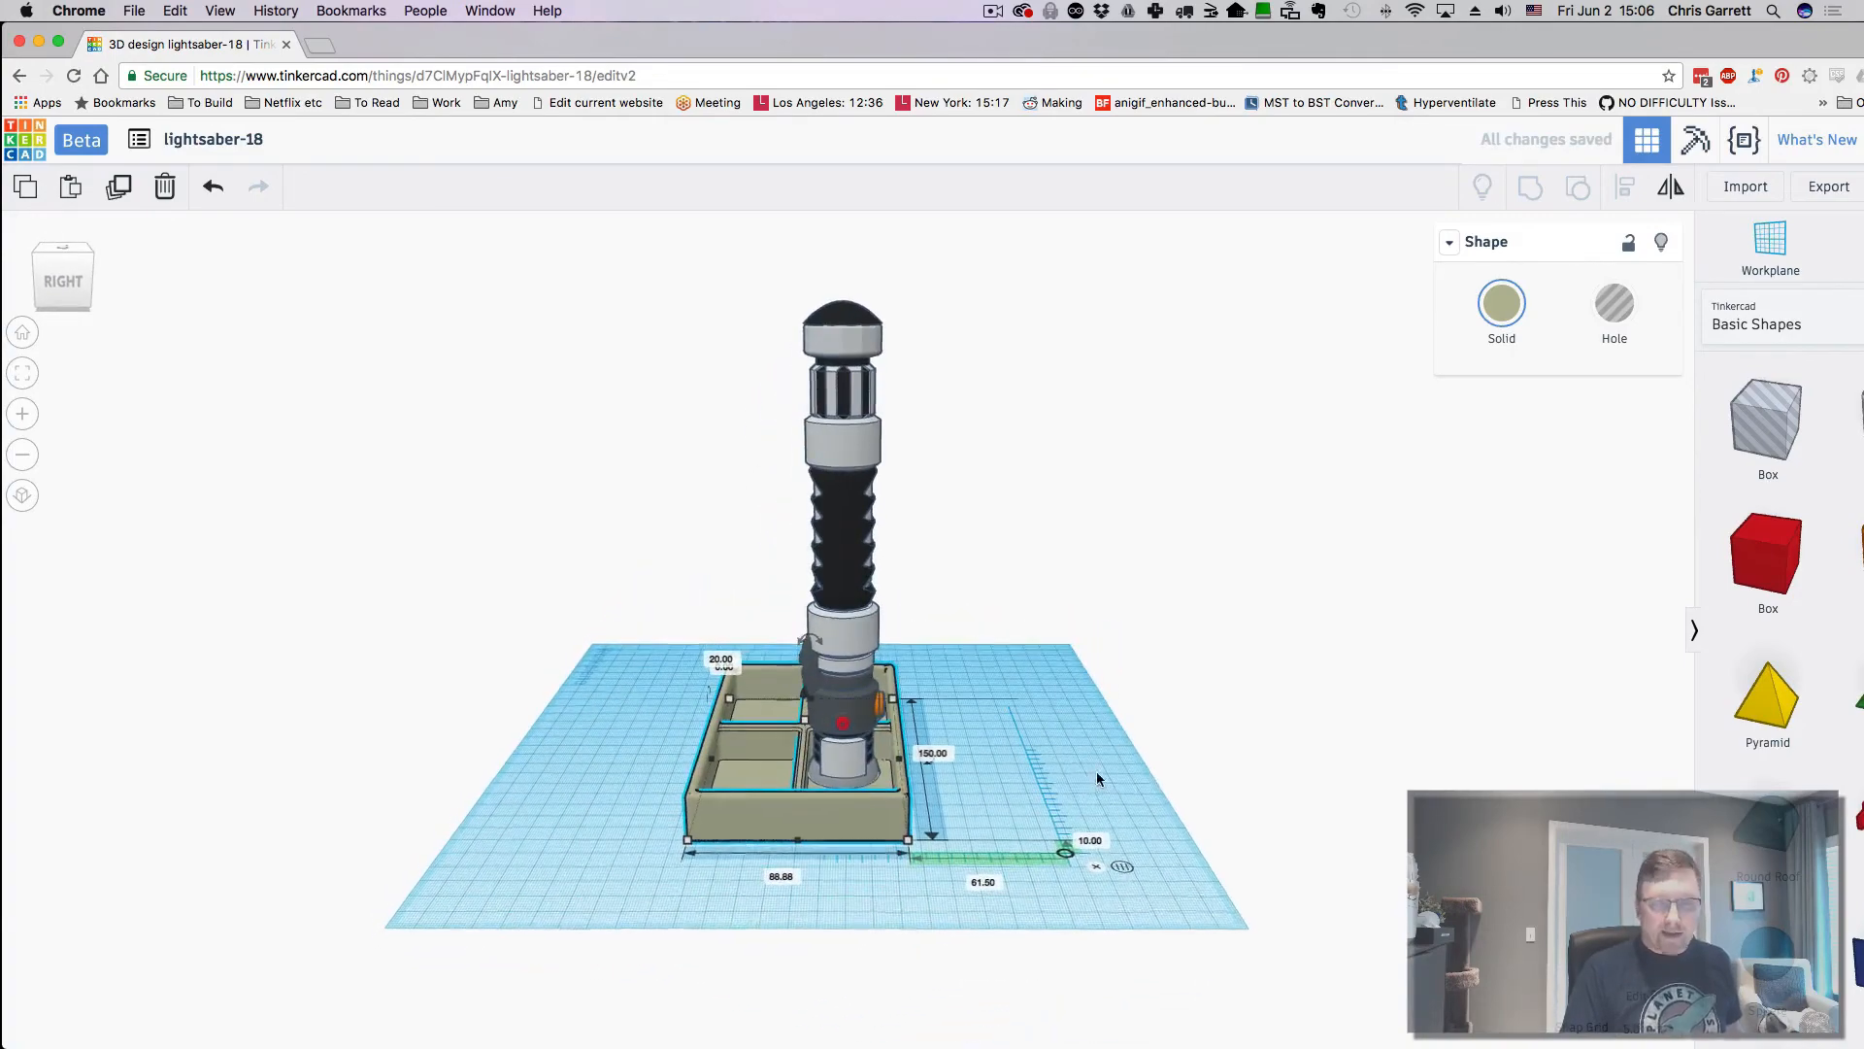
pyautogui.press('super+a')
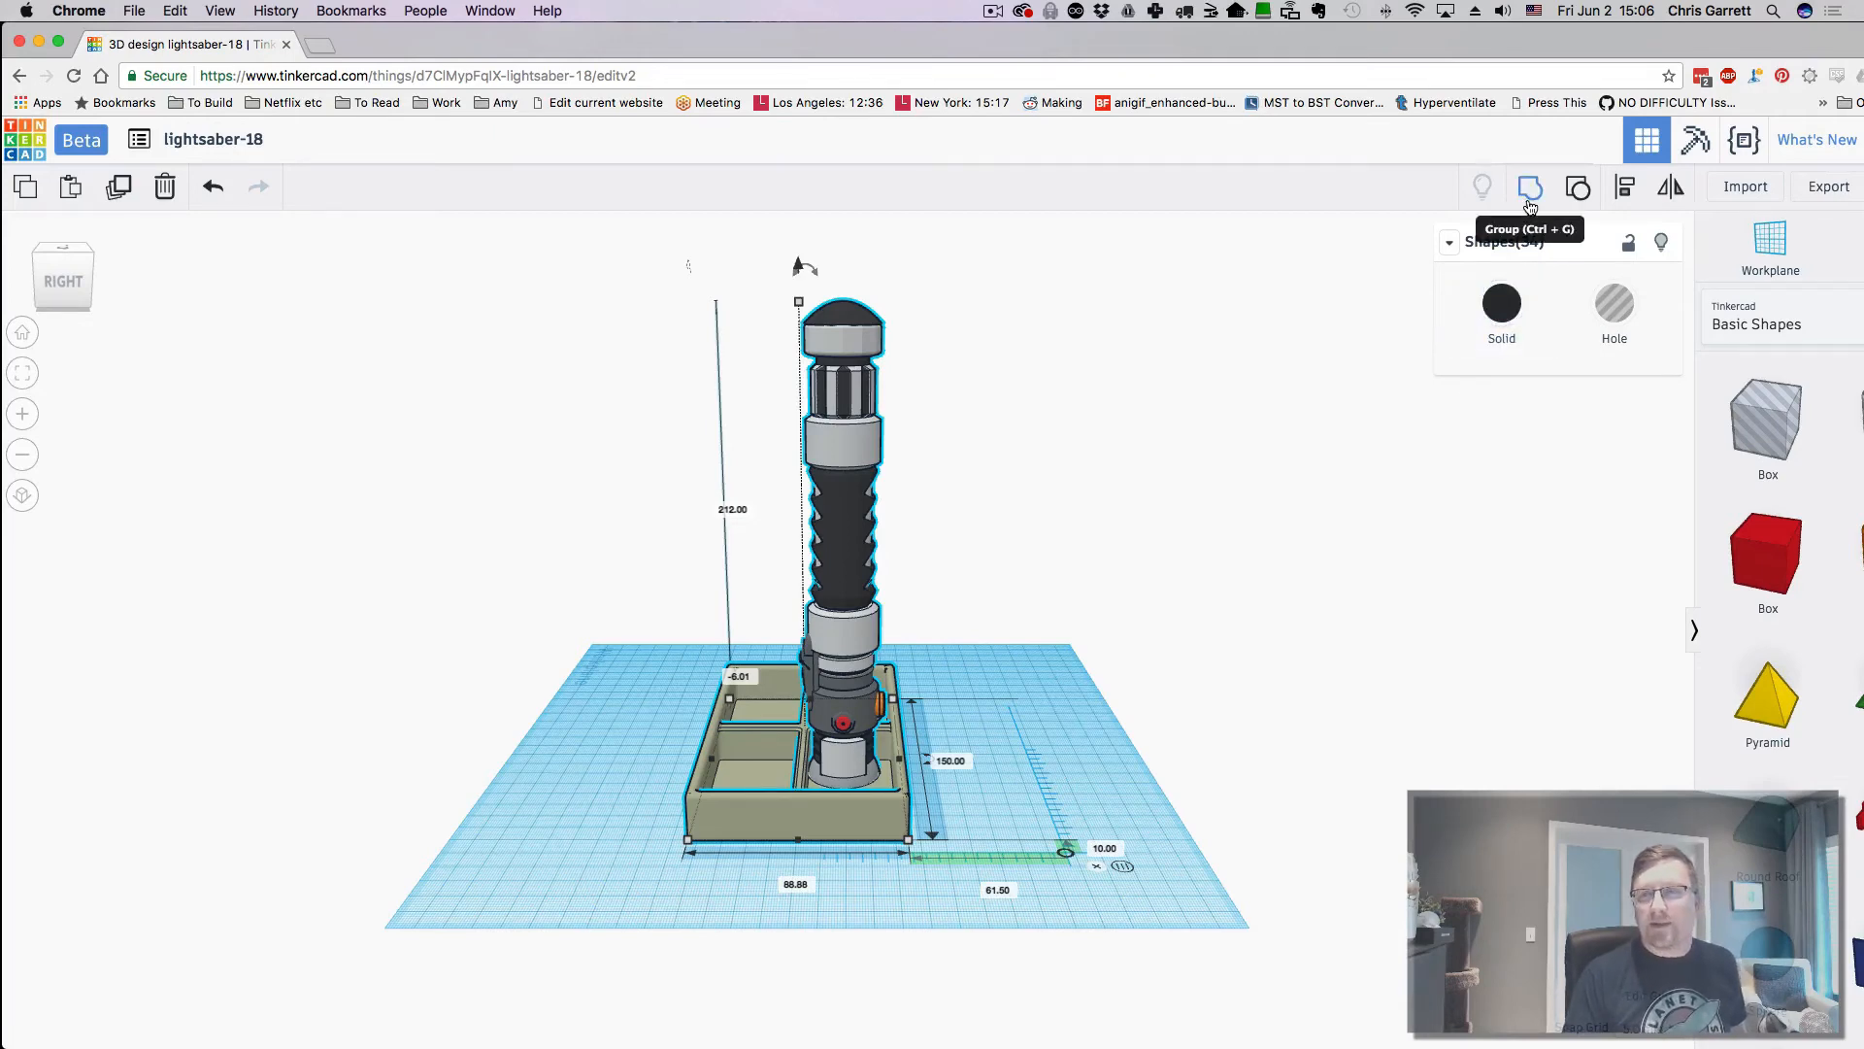
pyautogui.hotkey('ctrl', 'g')
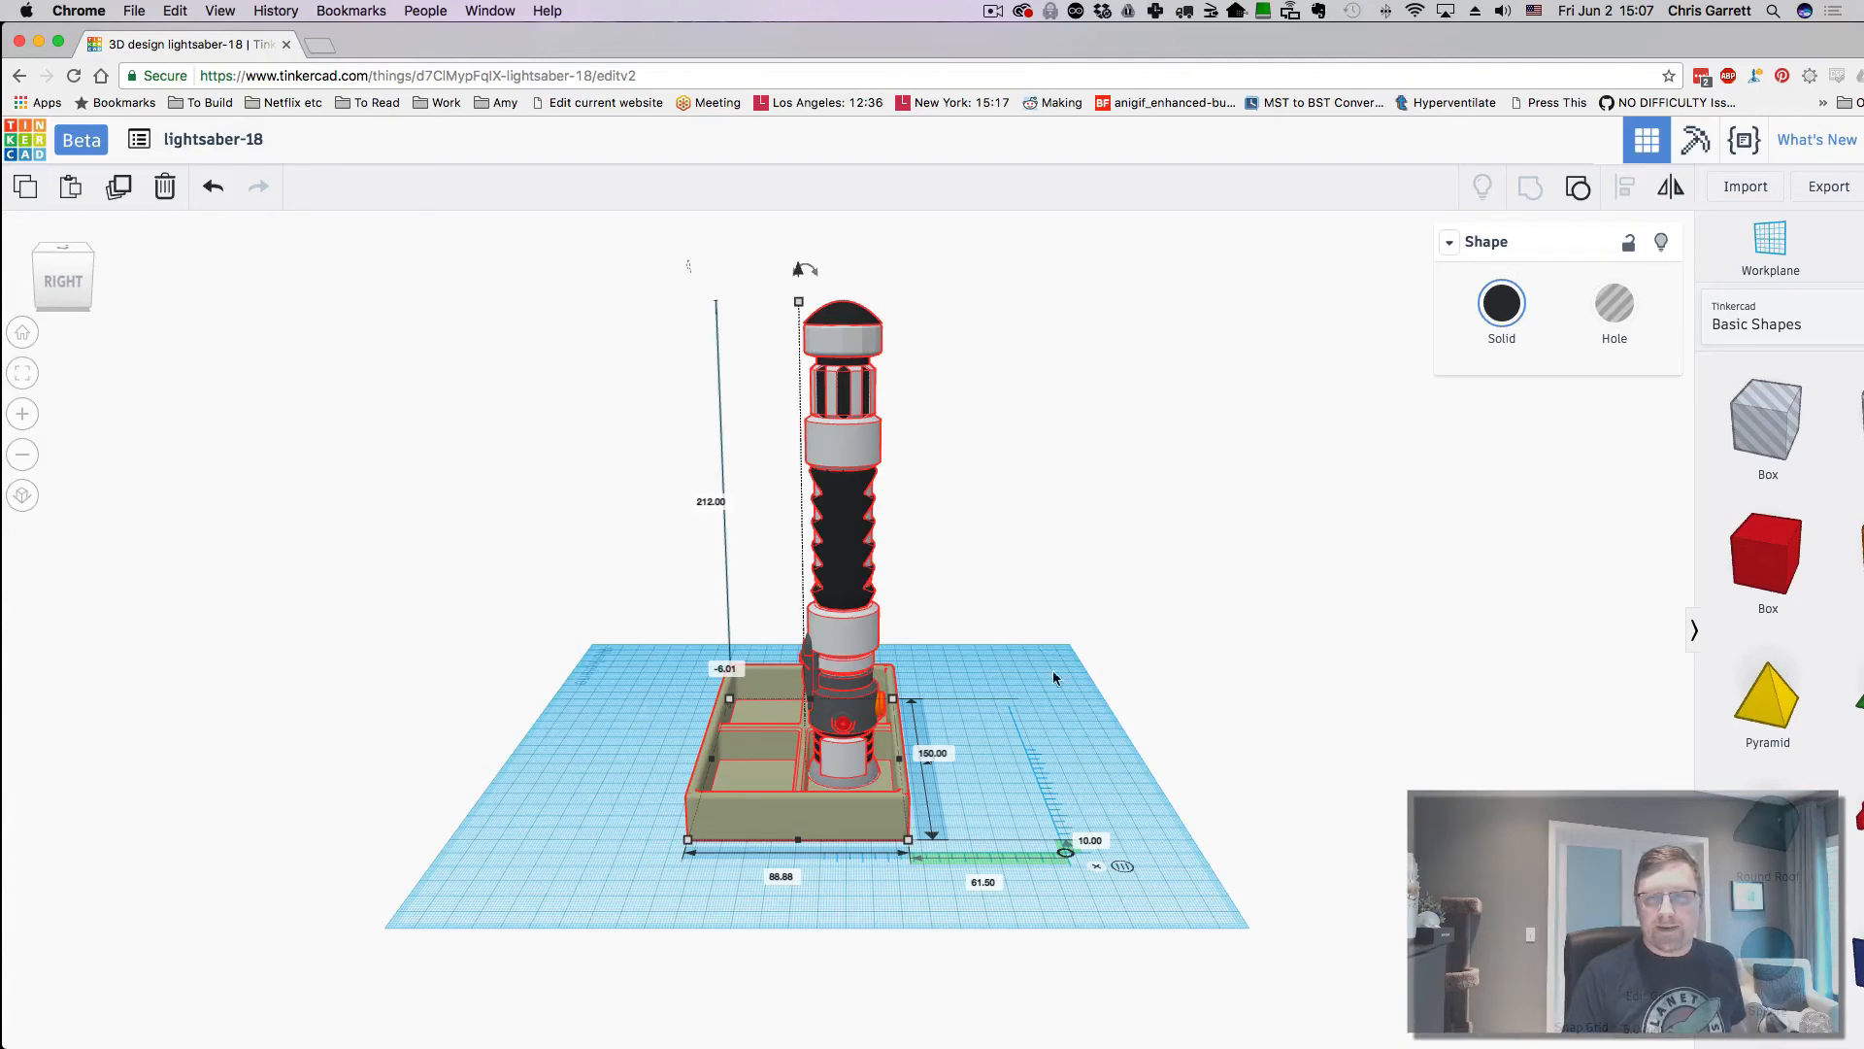
pyautogui.moveTo(1087, 732); pyautogui.dragTo(1045, 744, button='right')
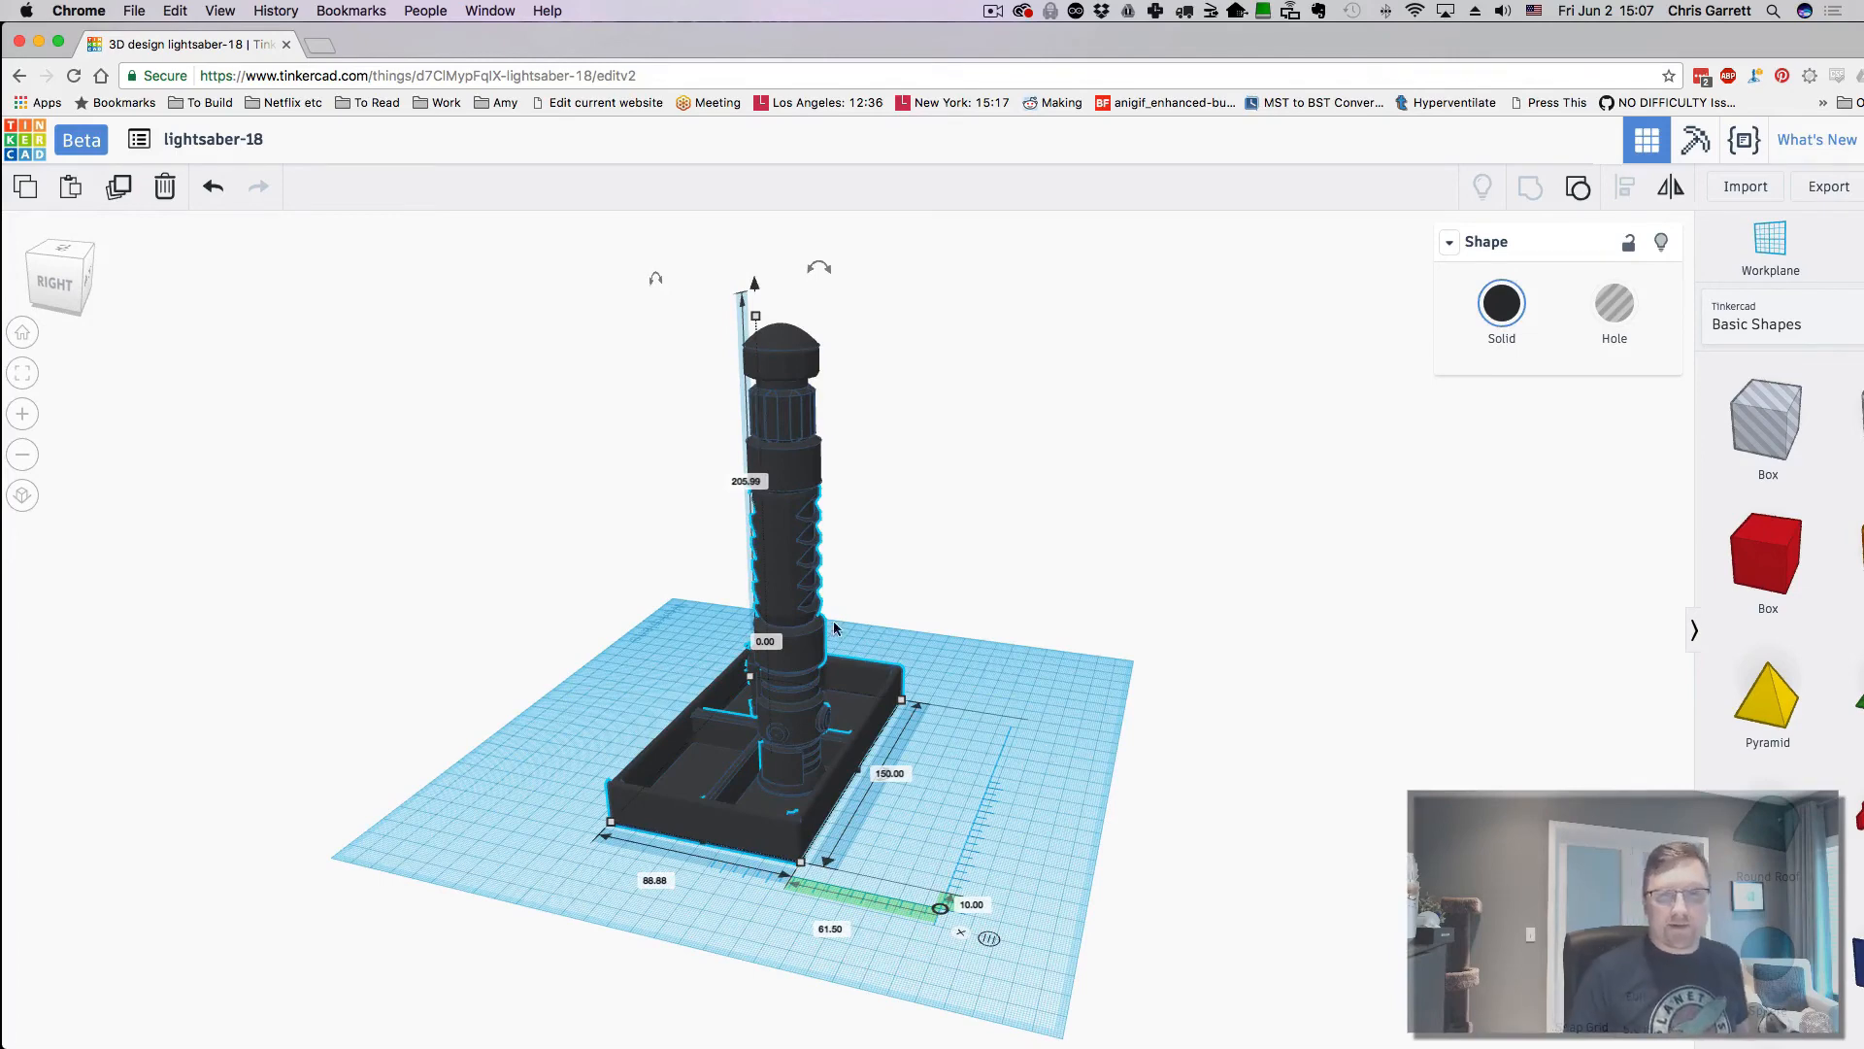
pyautogui.click(1813, 202)
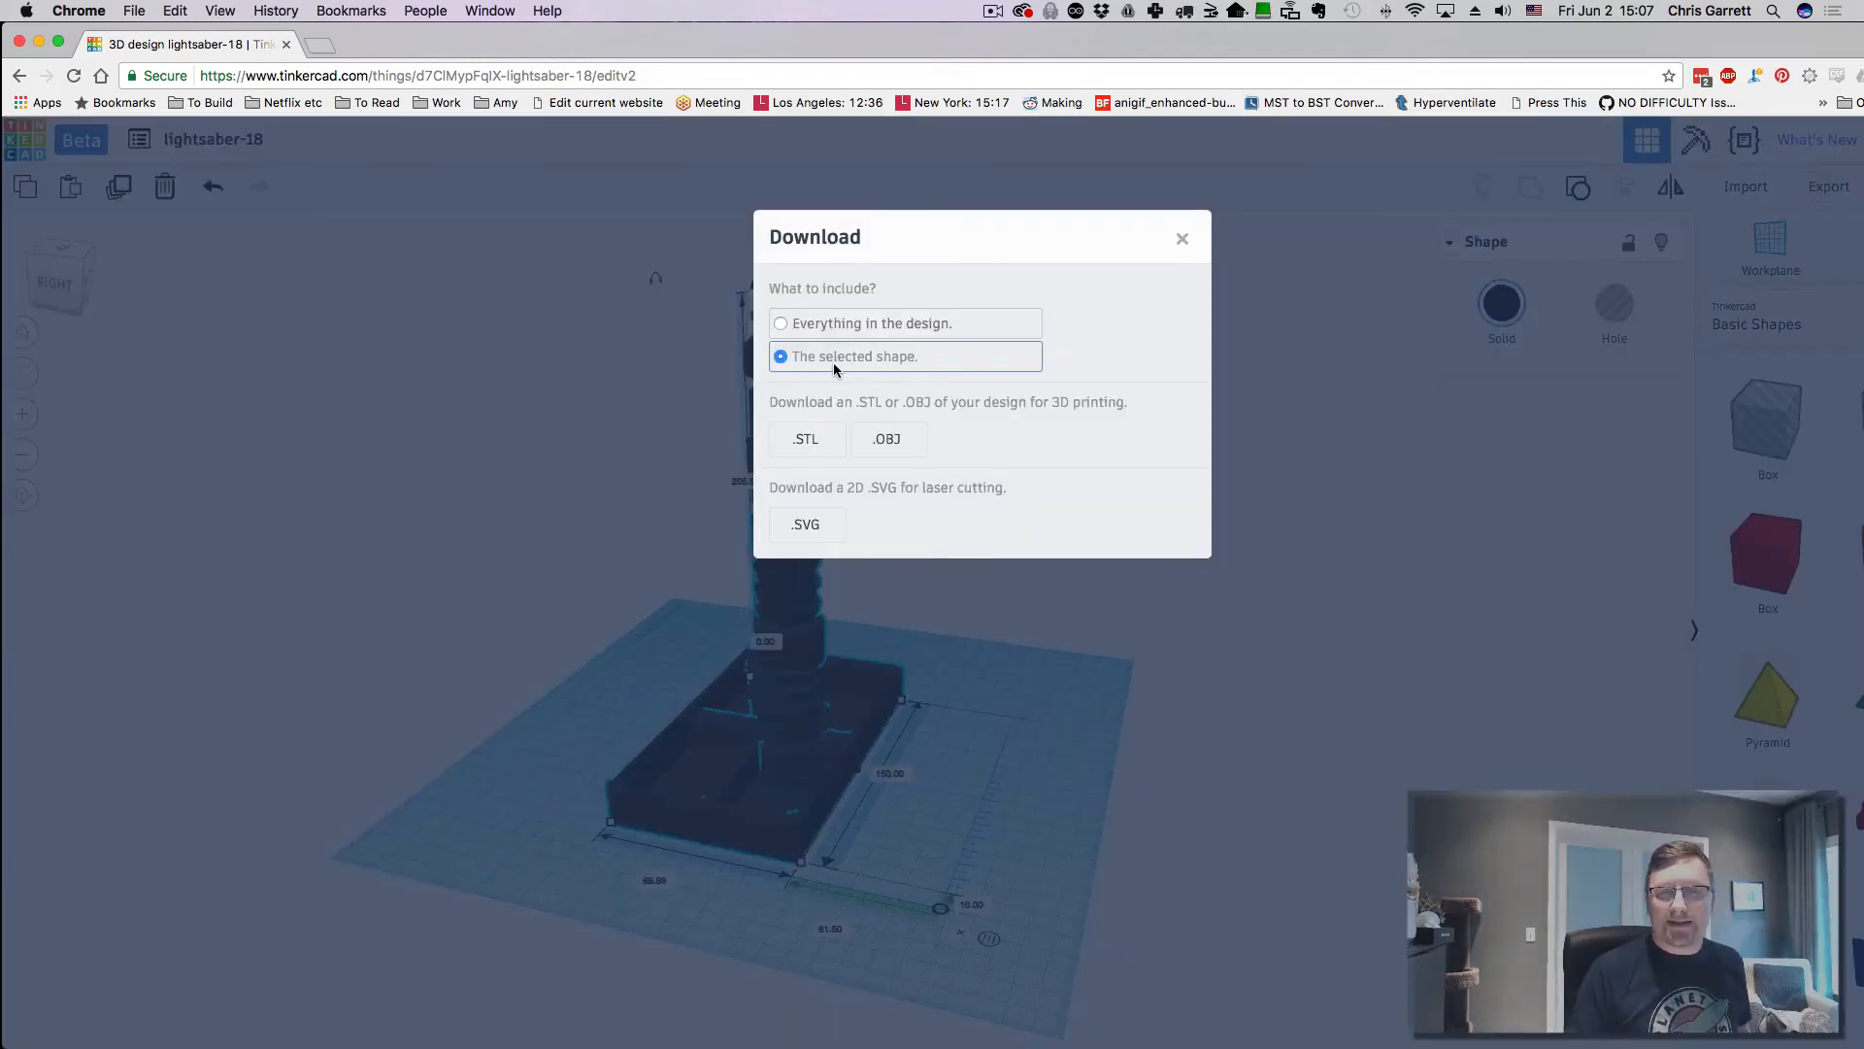
pyautogui.click(1181, 238)
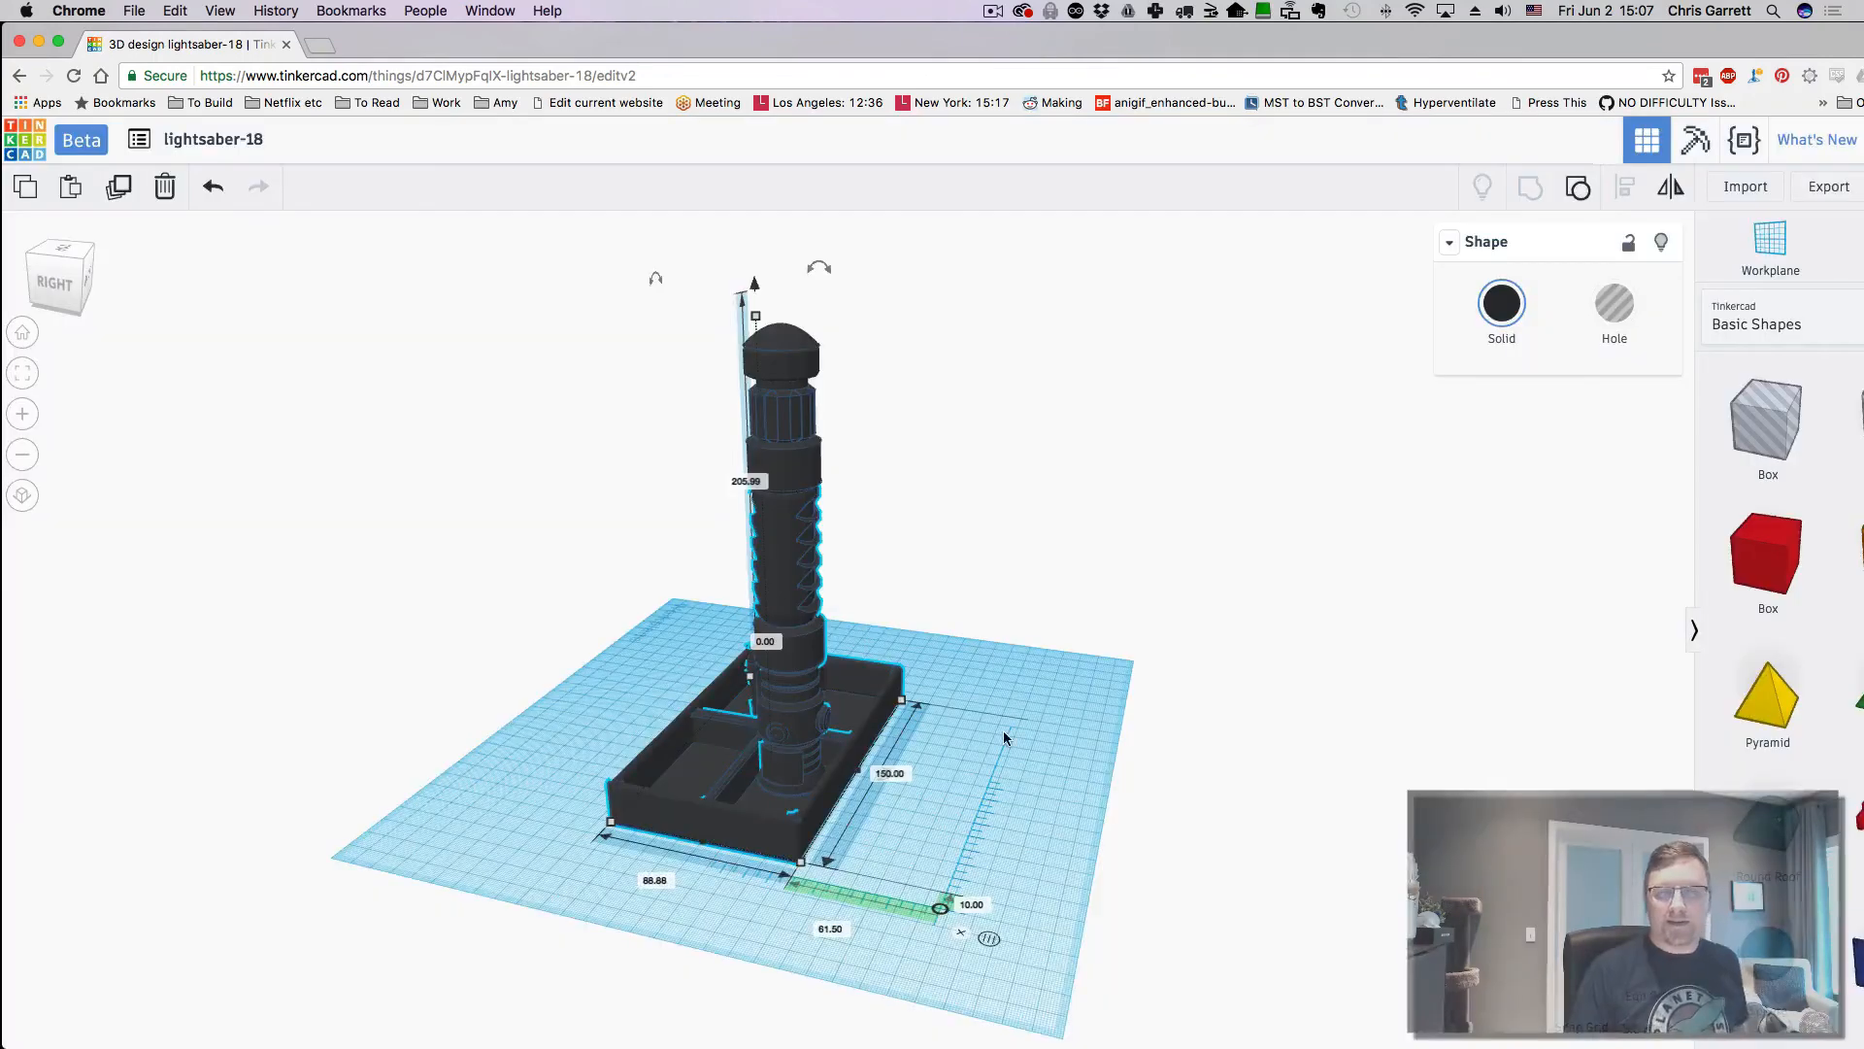
pyautogui.moveTo(1041, 740); pyautogui.dragTo(1006, 750, button='right')
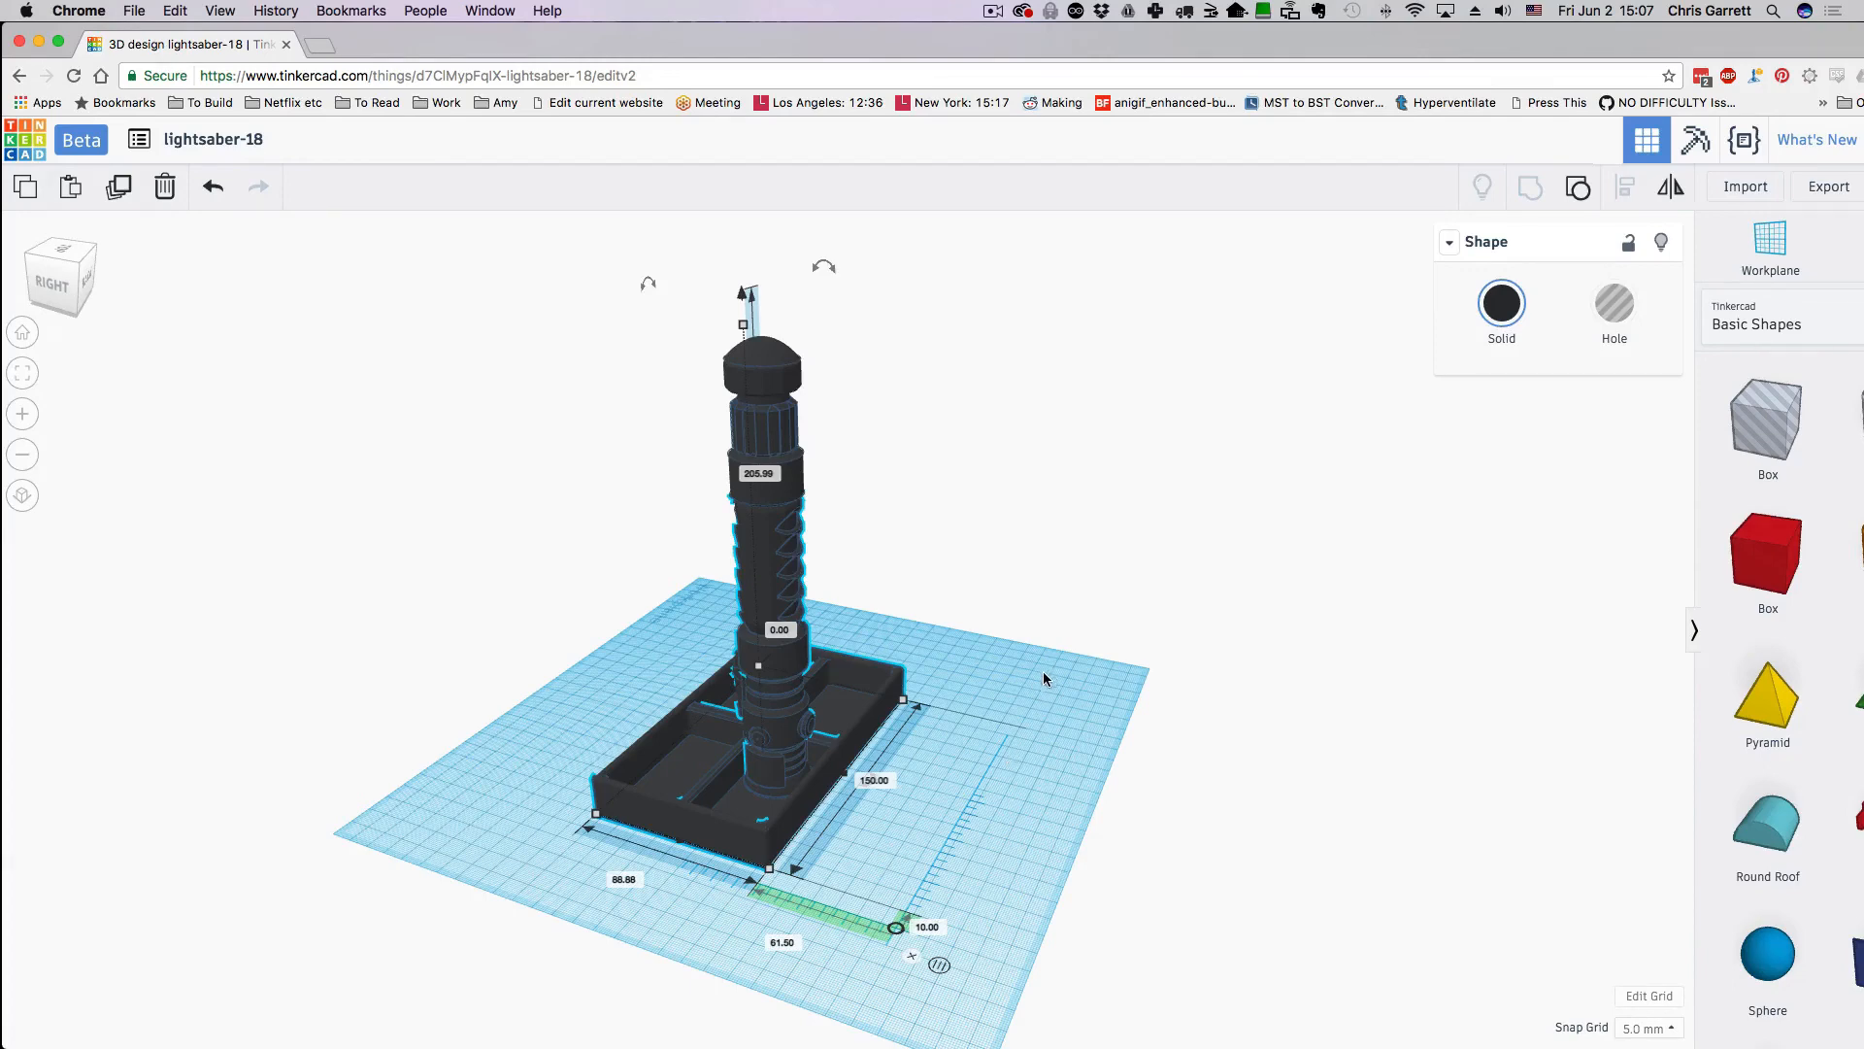
# - Undo five times, reverting the grouping and moves until the tray disappears, then view the hilt from the side
pyautogui.press('super+z')
pyautogui.press('super+z')
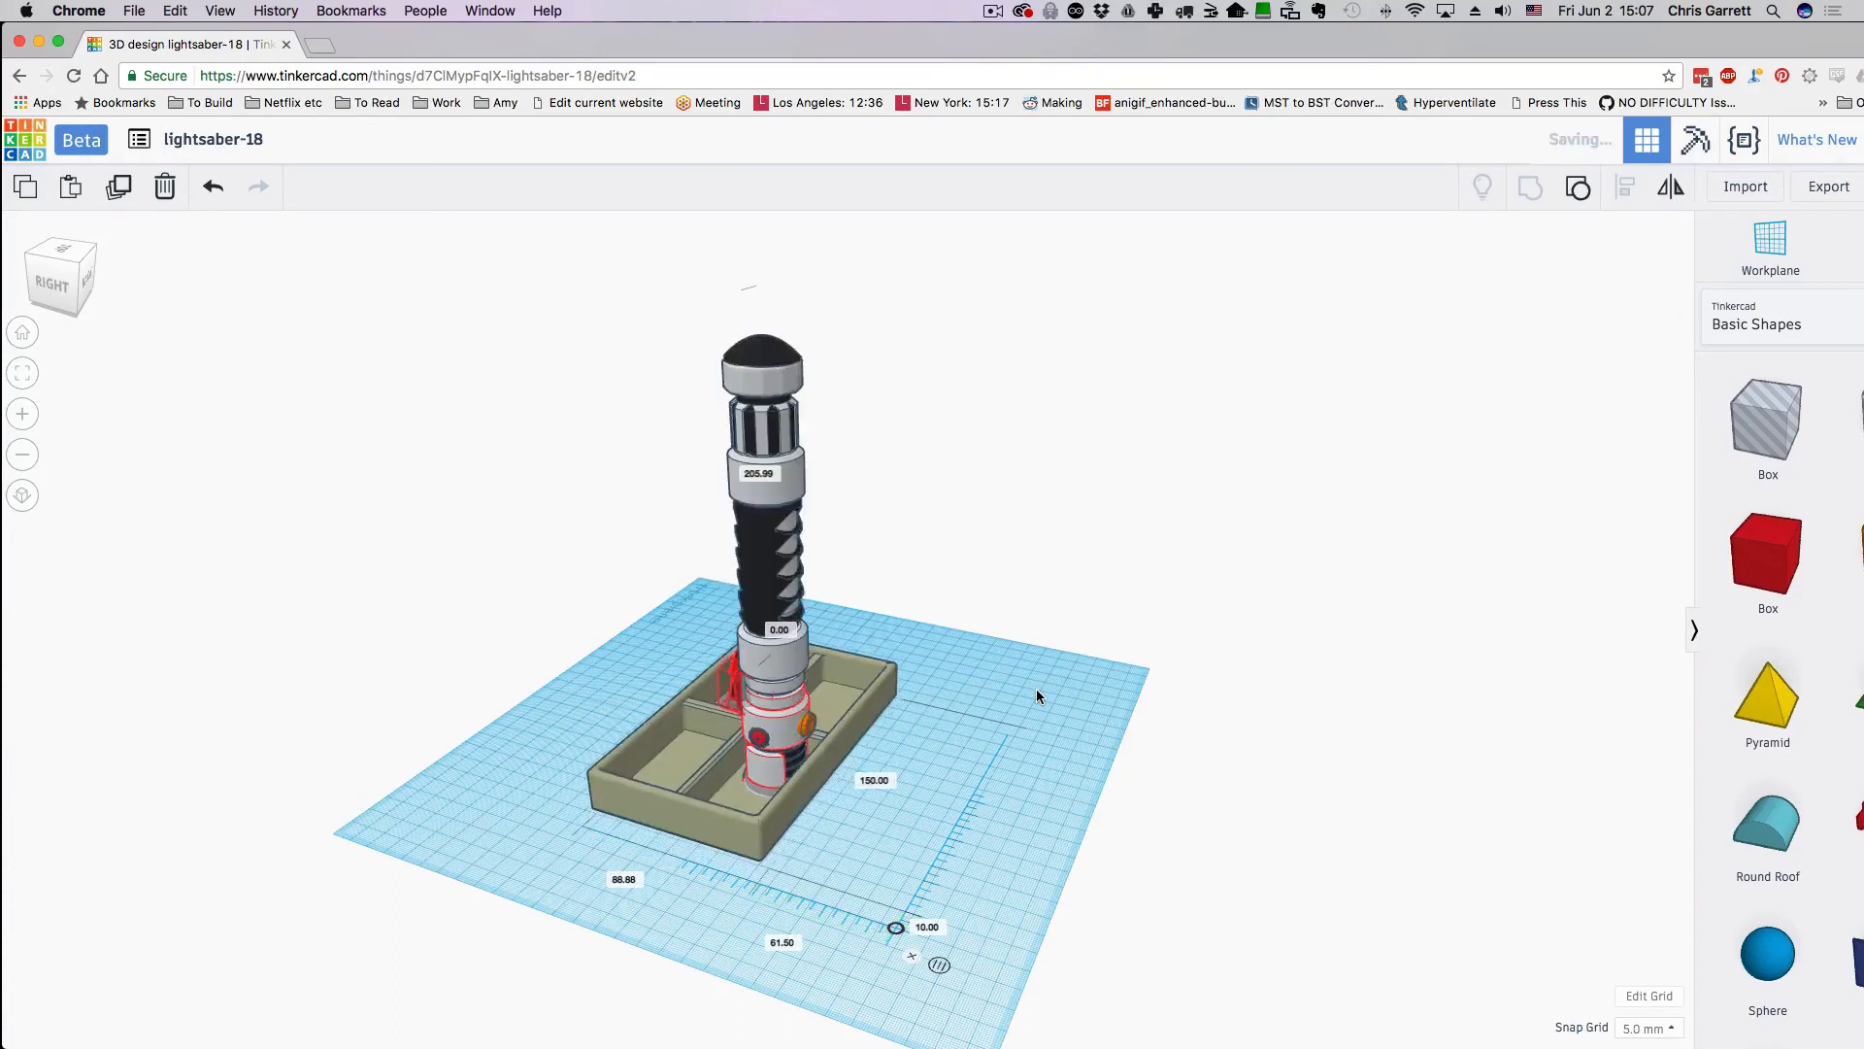
pyautogui.press('super+z')
pyautogui.press('super+z')
pyautogui.press('super+z')
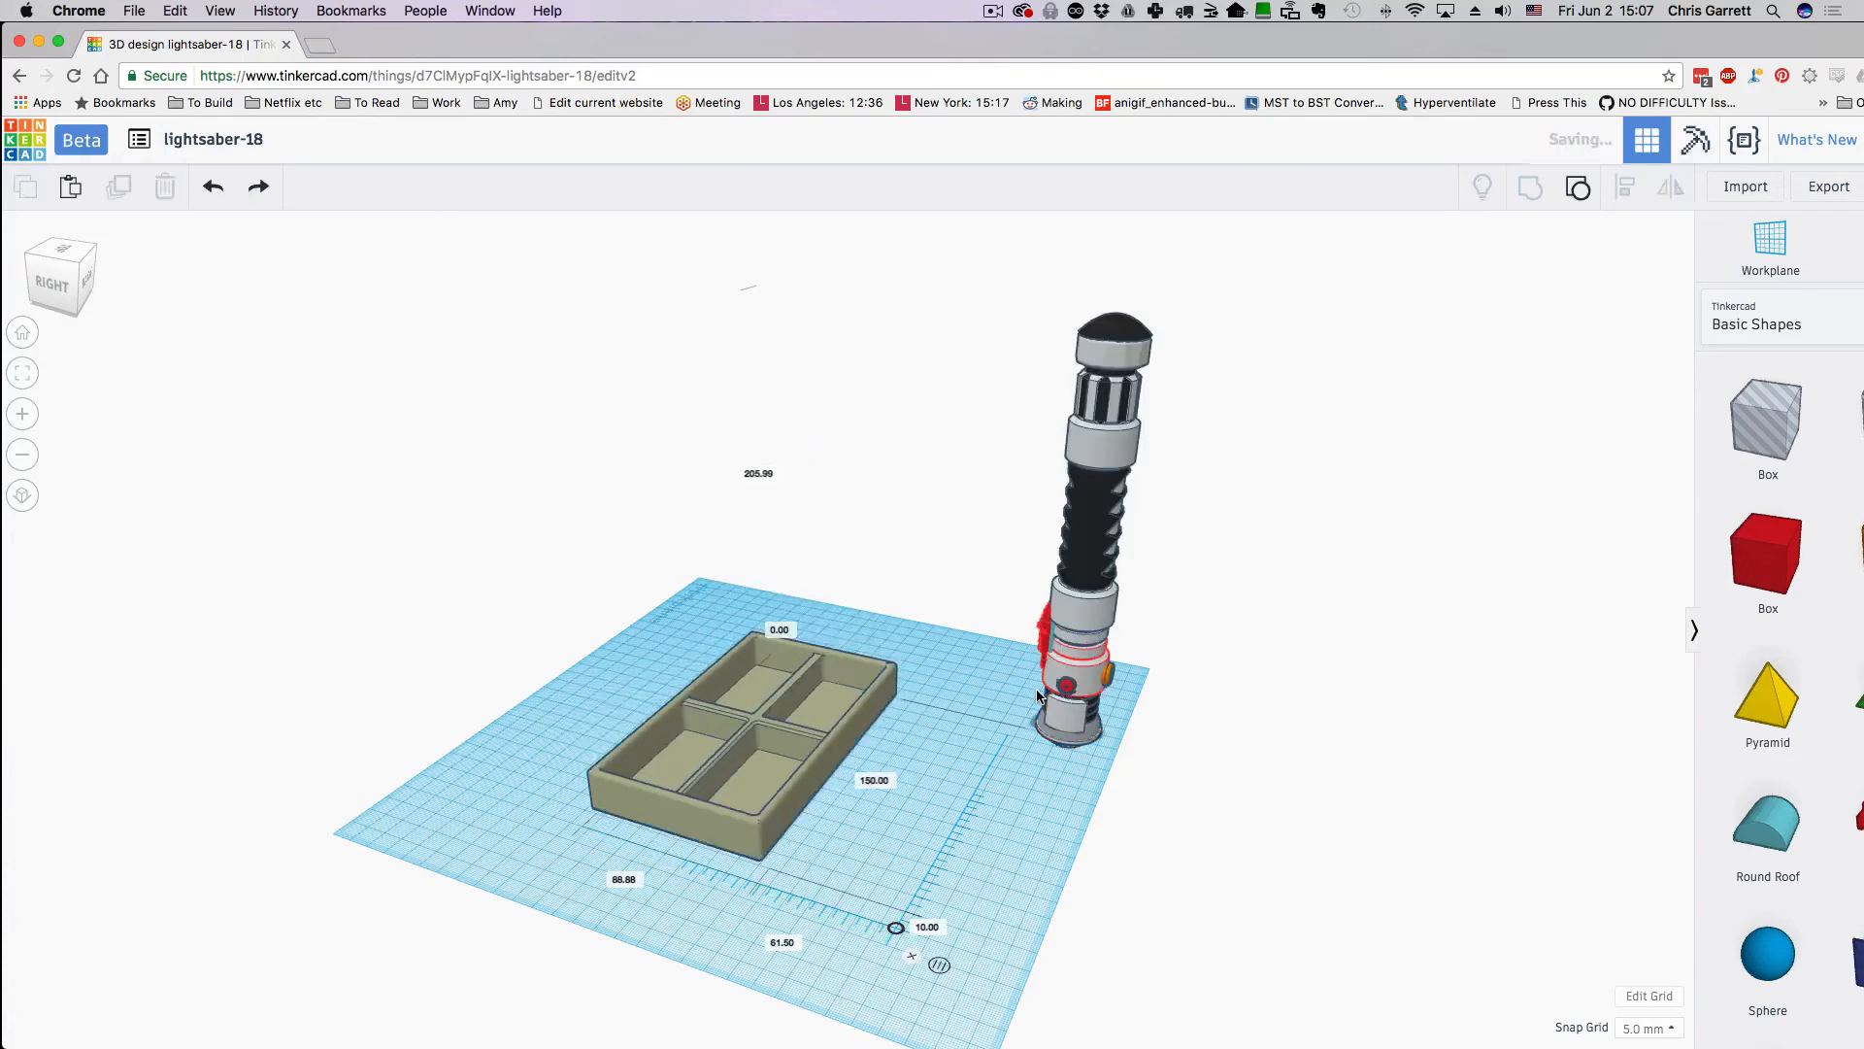
pyautogui.press('super+z')
pyautogui.press('super+z')
pyautogui.press('super+z')
pyautogui.press('super+z')
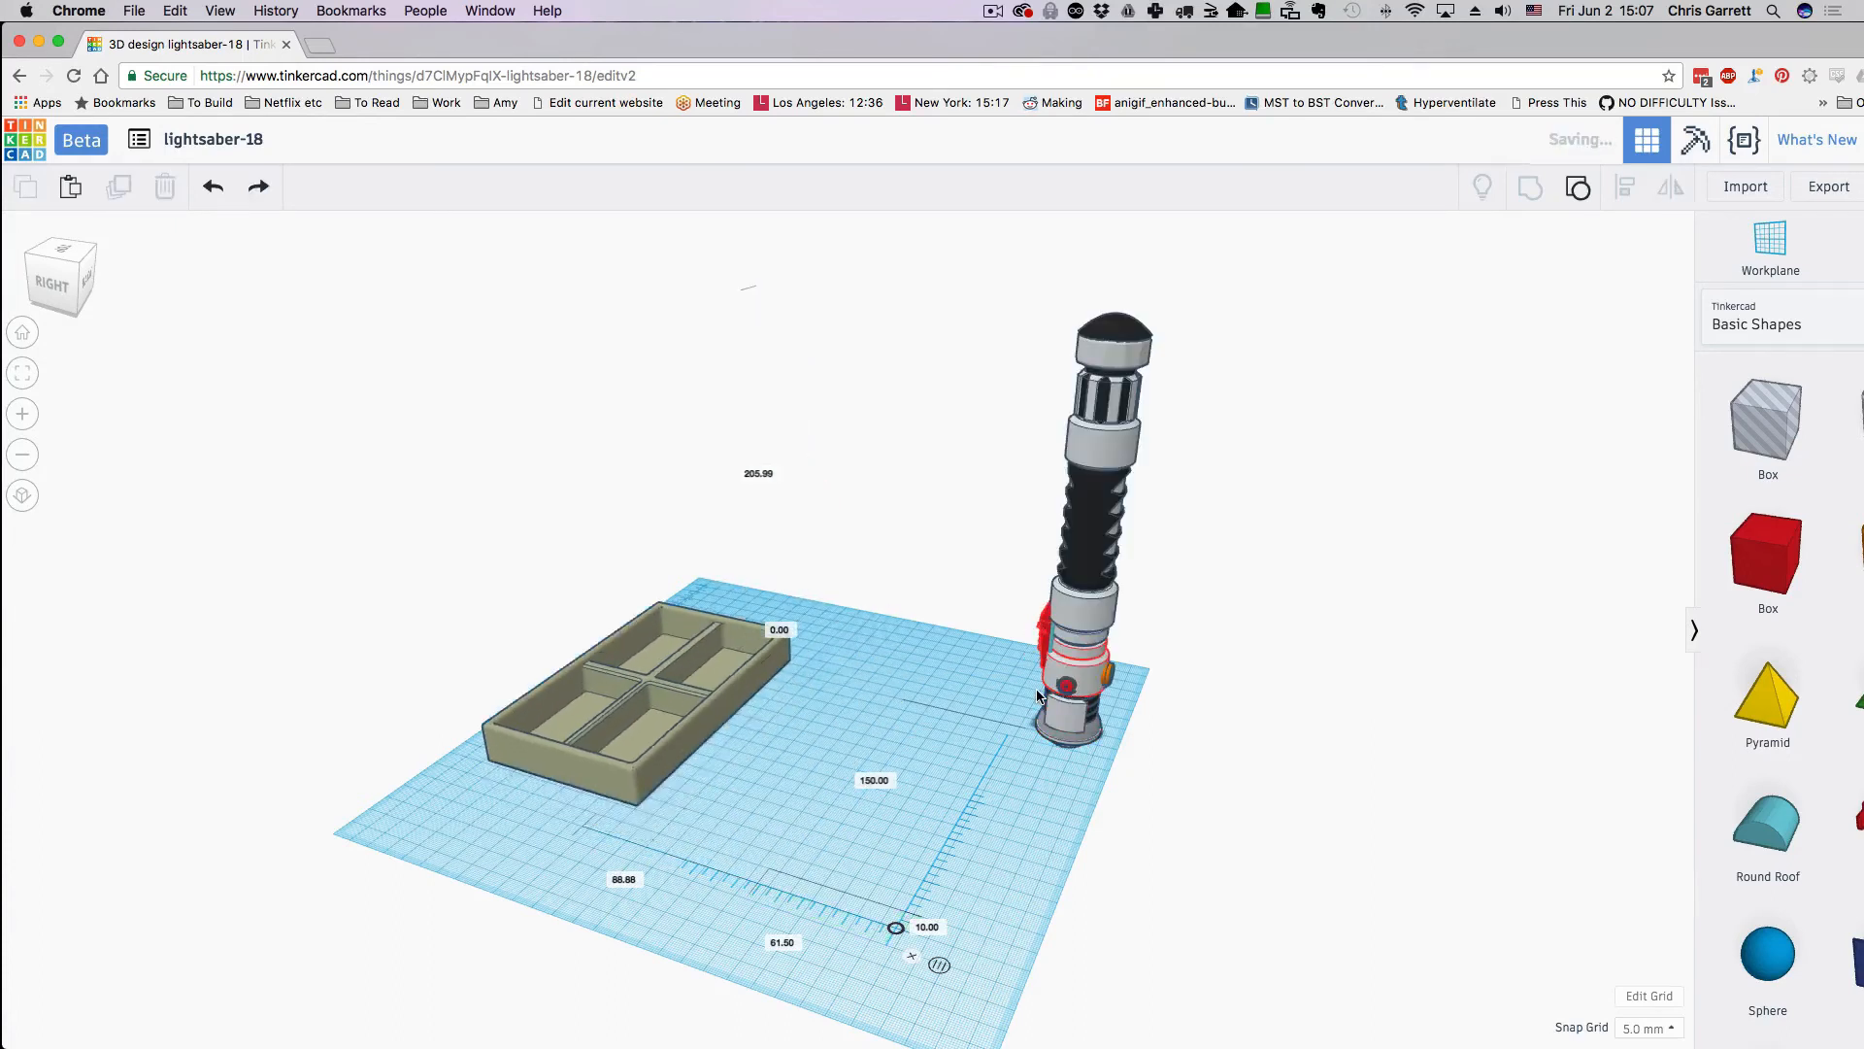
pyautogui.press('super+z')
pyautogui.press('super+z')
pyautogui.press('super+z')
pyautogui.press('super+z')
pyautogui.press('super+z')
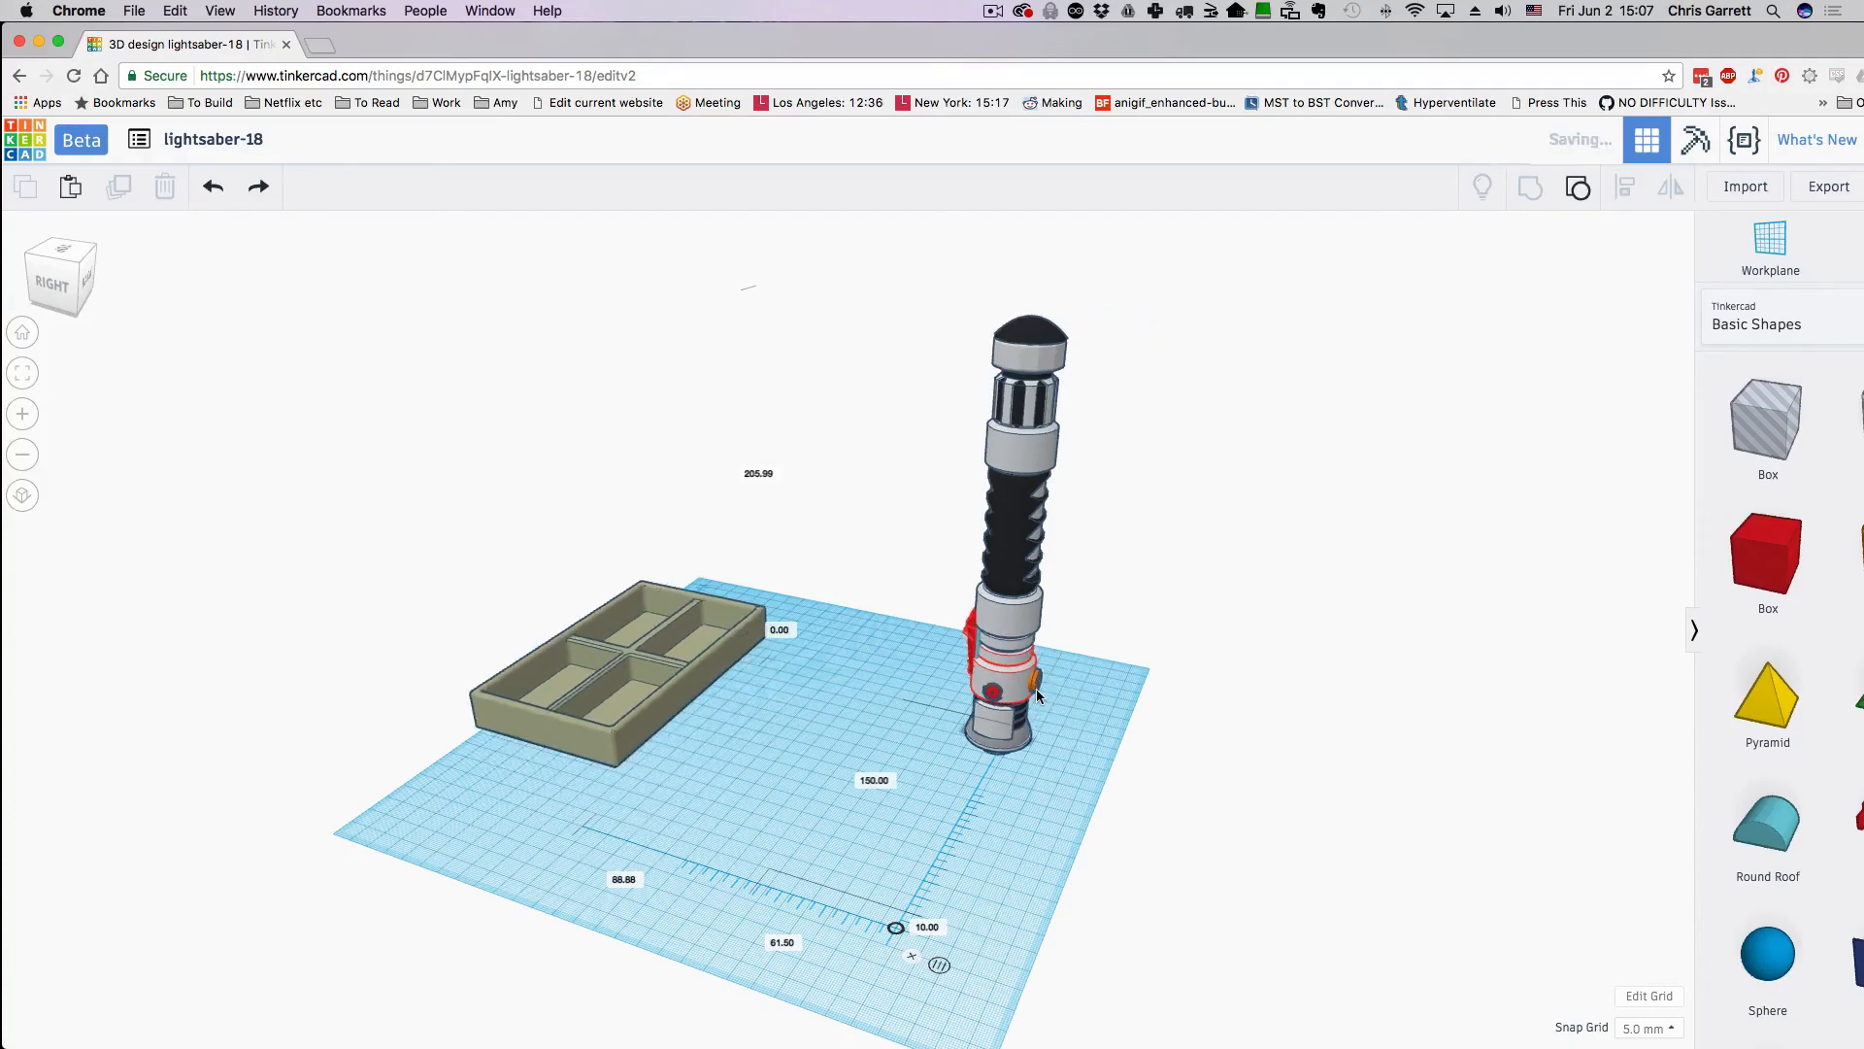
pyautogui.press('super+z')
pyautogui.press('super+z')
pyautogui.press('super+z')
pyautogui.press('super+z')
pyautogui.press('super+z')
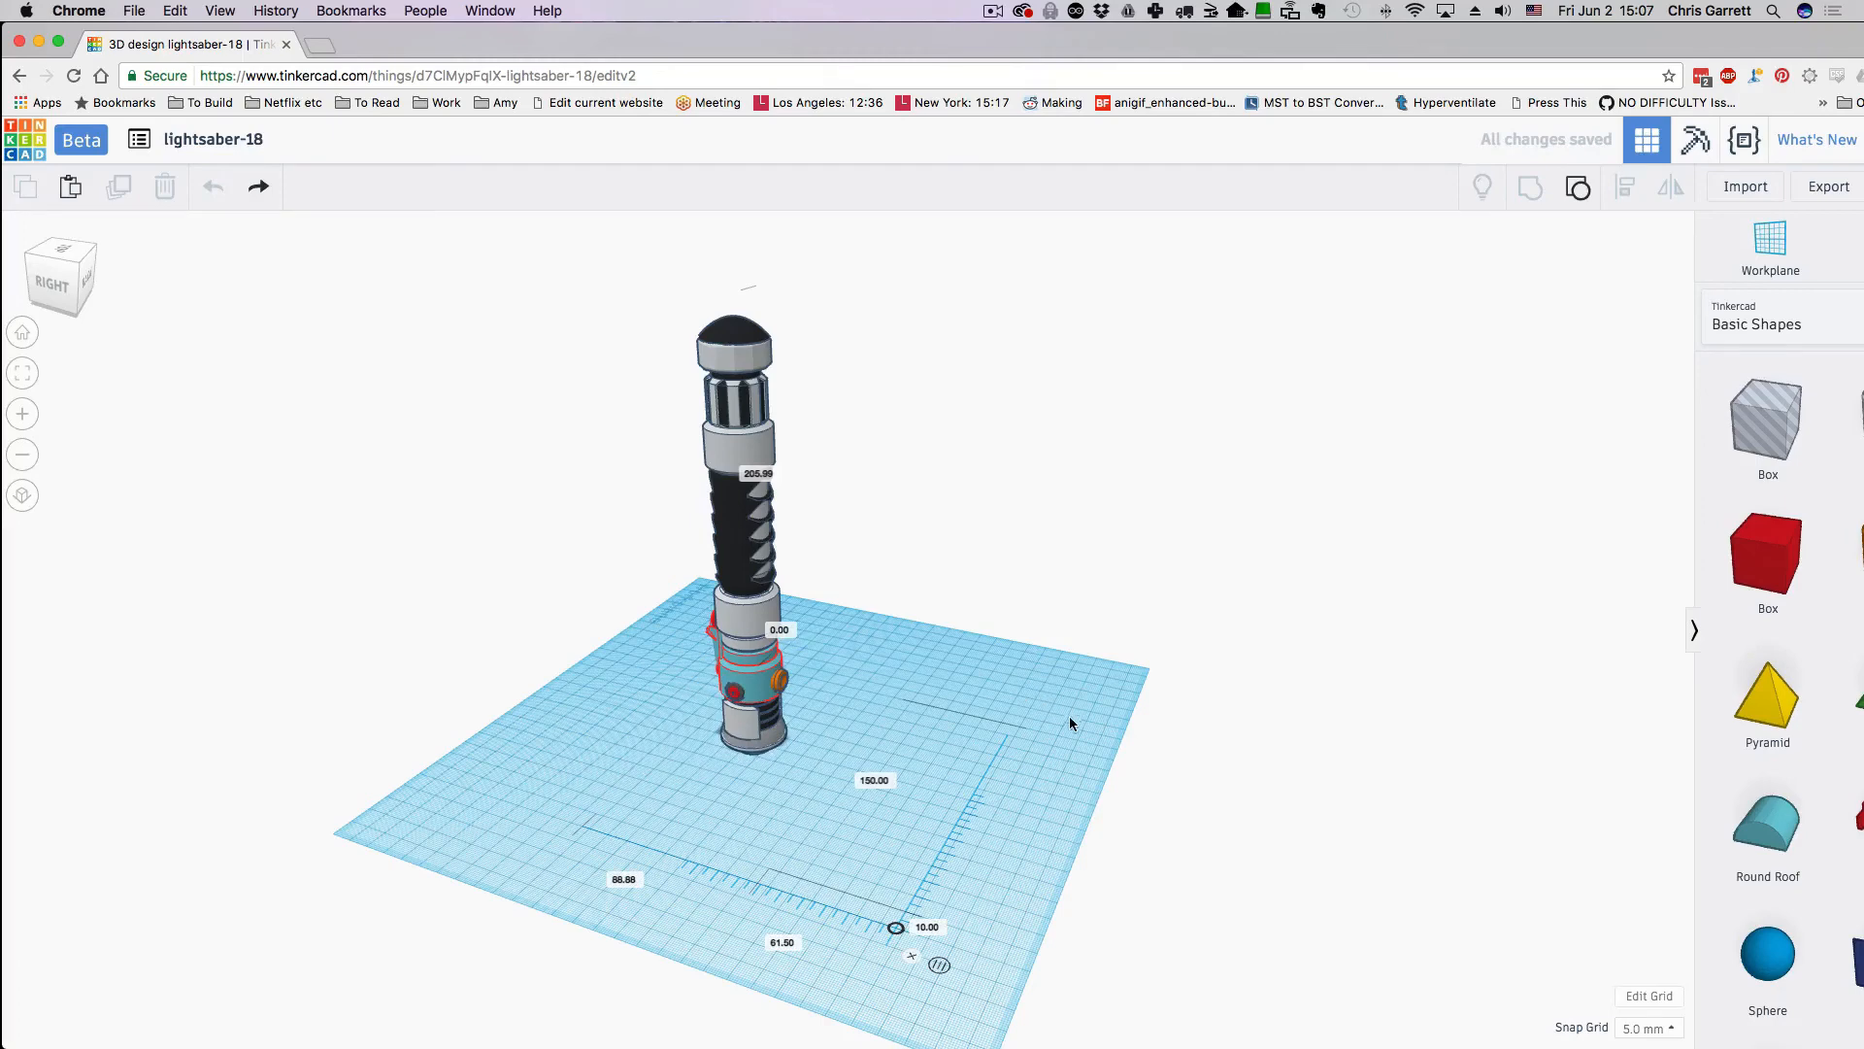
pyautogui.moveTo(1064, 742); pyautogui.dragTo(1202, 684, button='right')
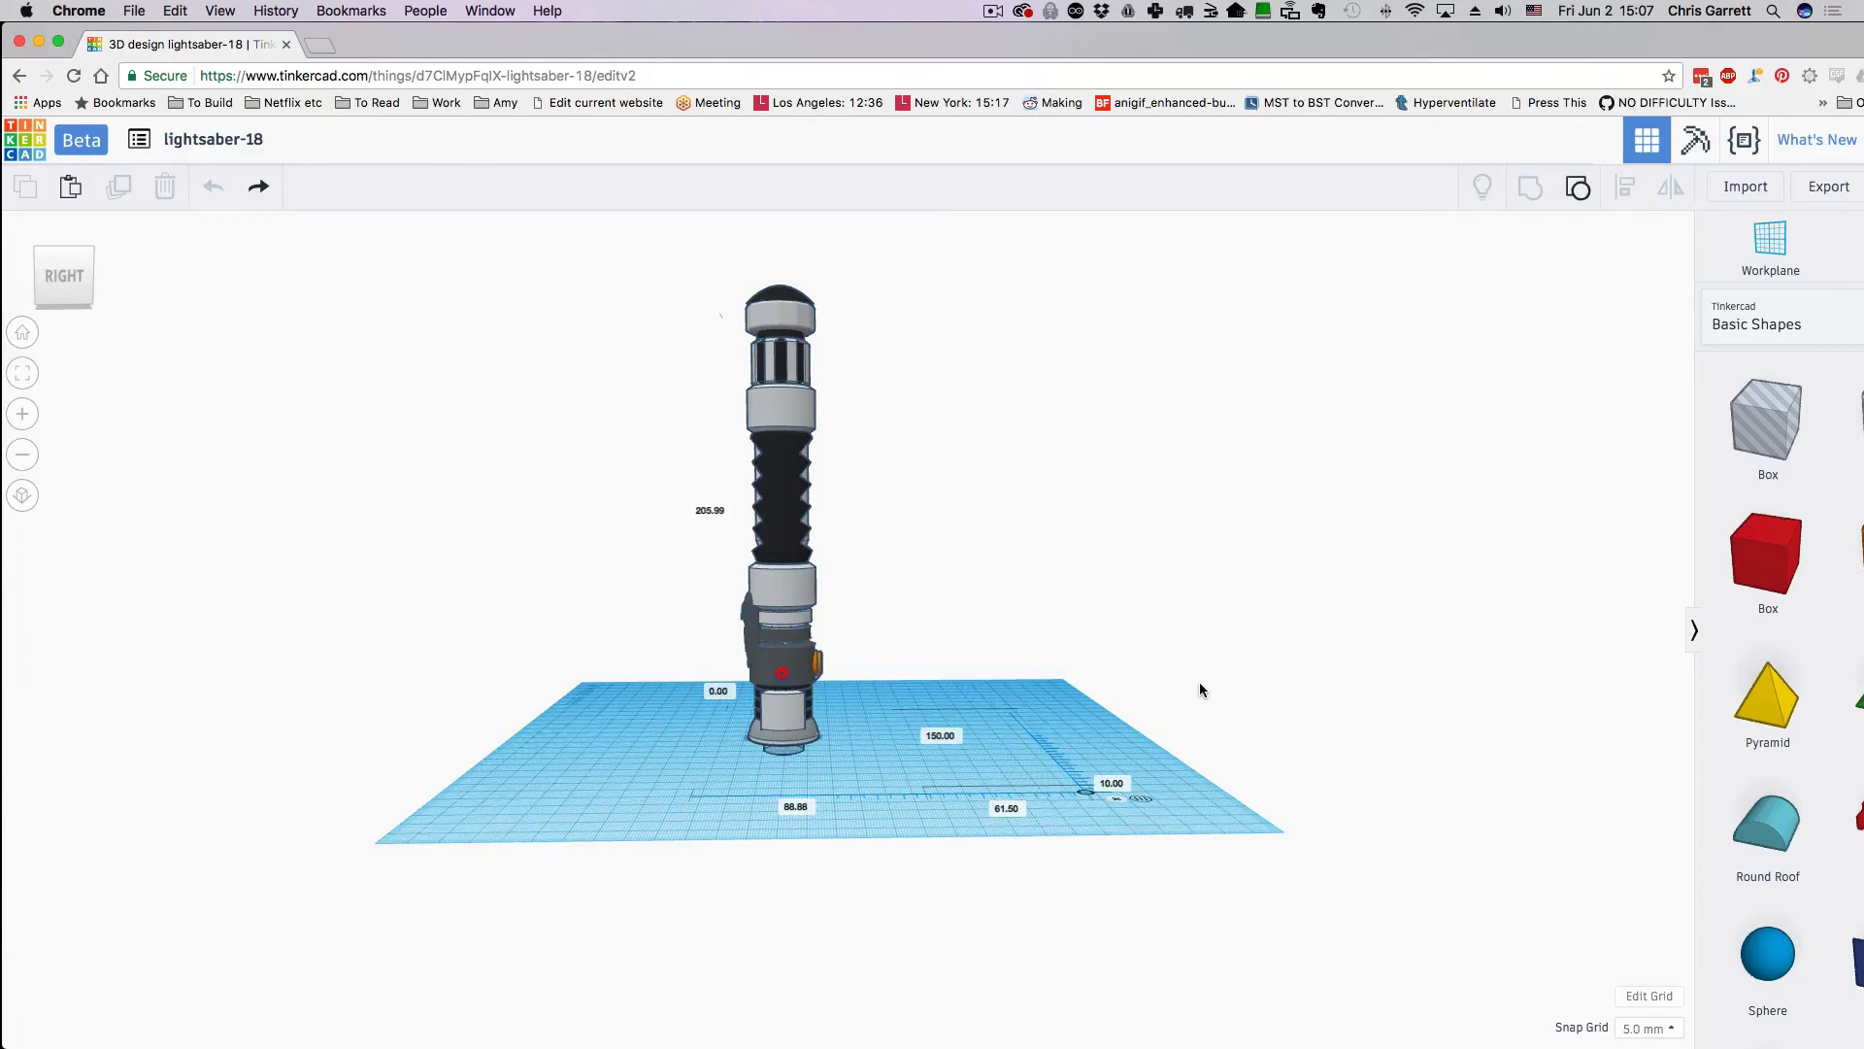